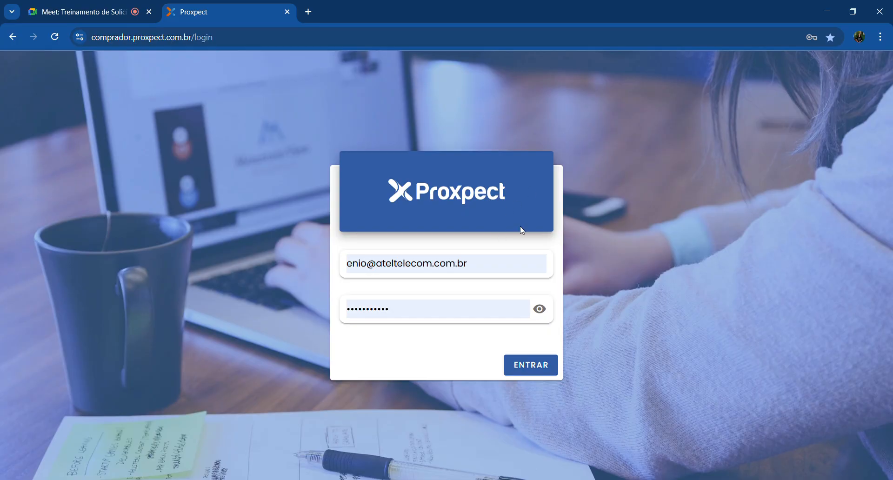
Switch to the Google Meet call, admit the waiting participant, and return to the Proxpect login page.
left_click(79, 12)
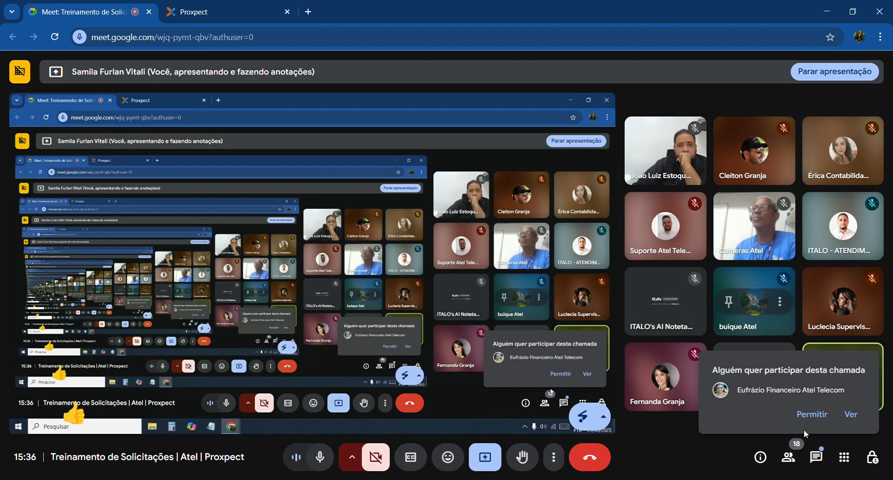
left_click(811, 414)
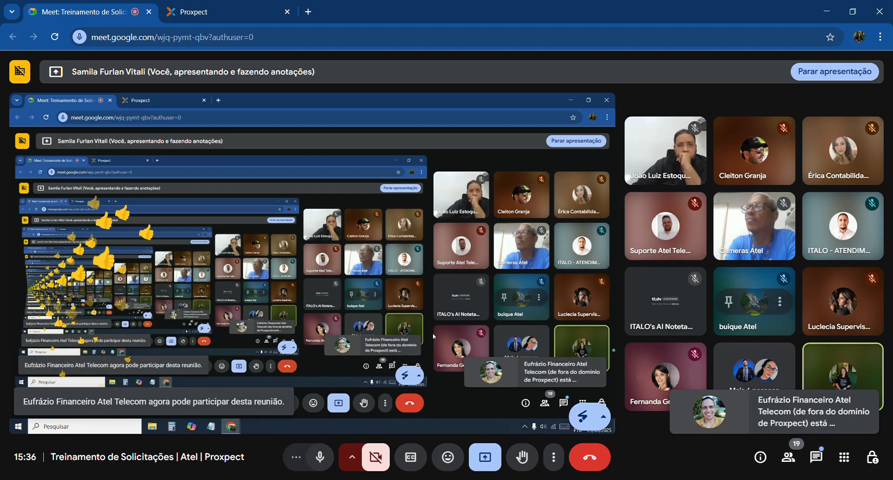
left_click(209, 12)
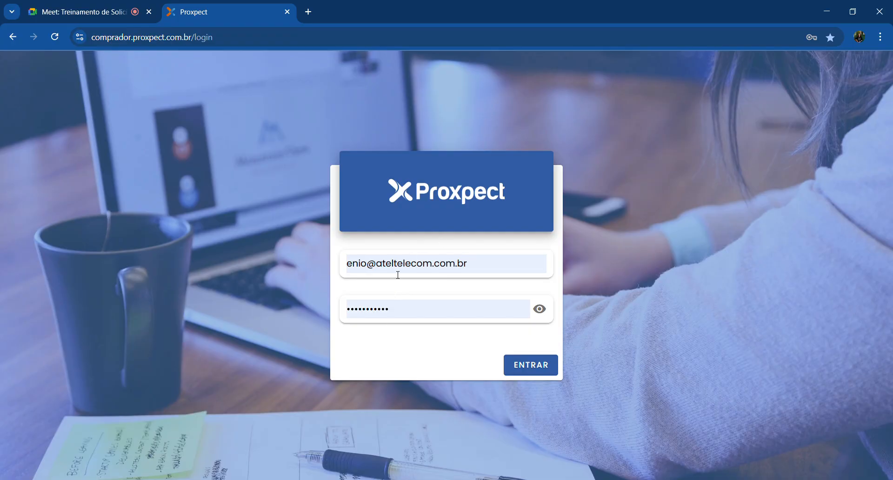
Log in with the prefilled credentials and open the Solicitações de compra list.
left_click(534, 375)
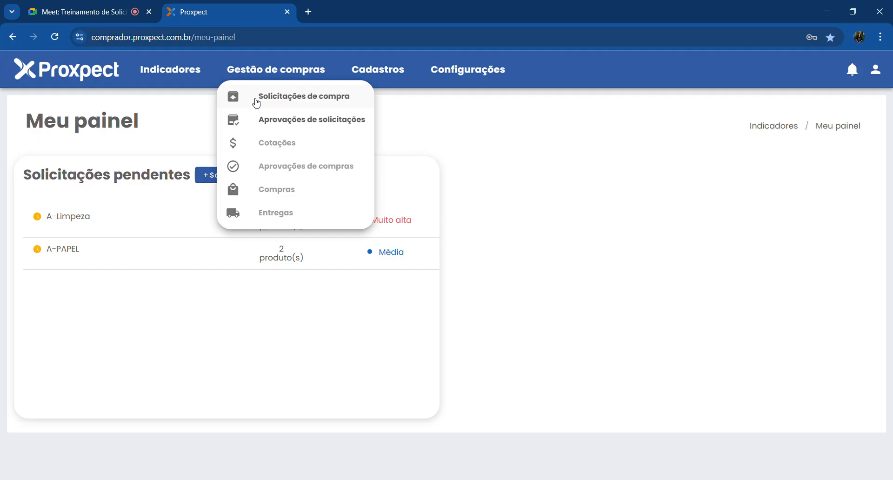
left_click(256, 99)
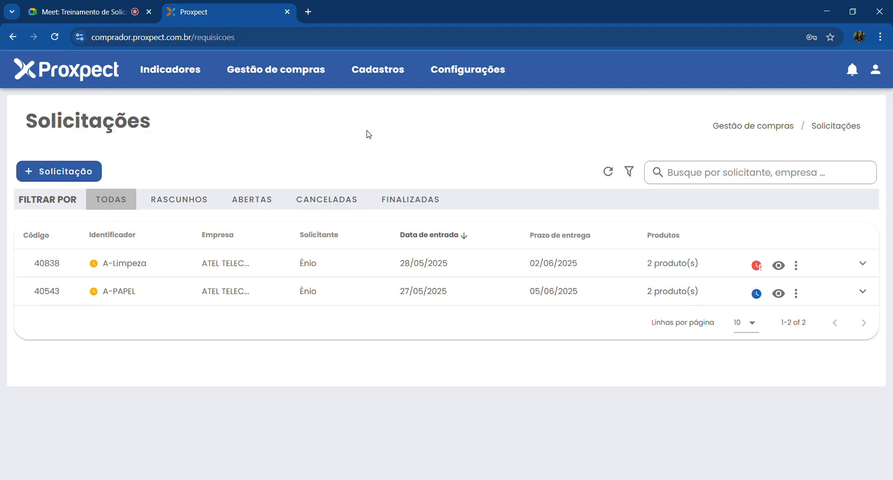
Admit another waiting participant to the Google Meet call and return to the Proxpect requests list.
left_click(79, 12)
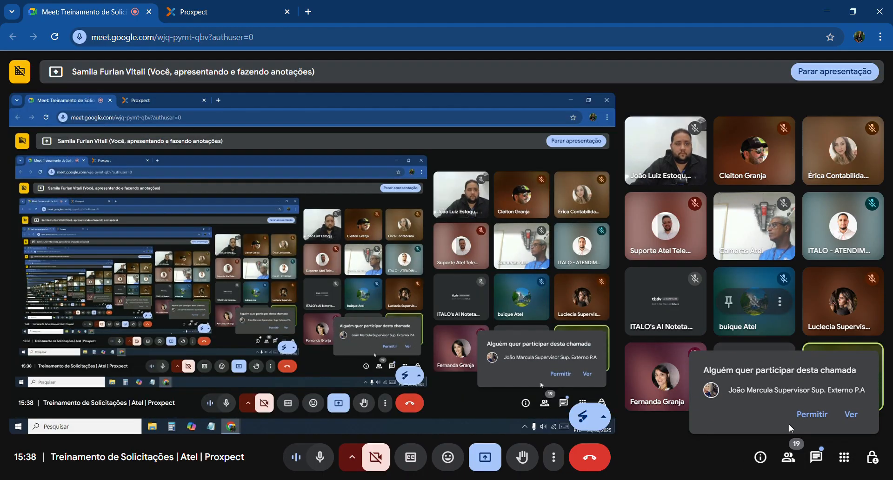
left_click(811, 413)
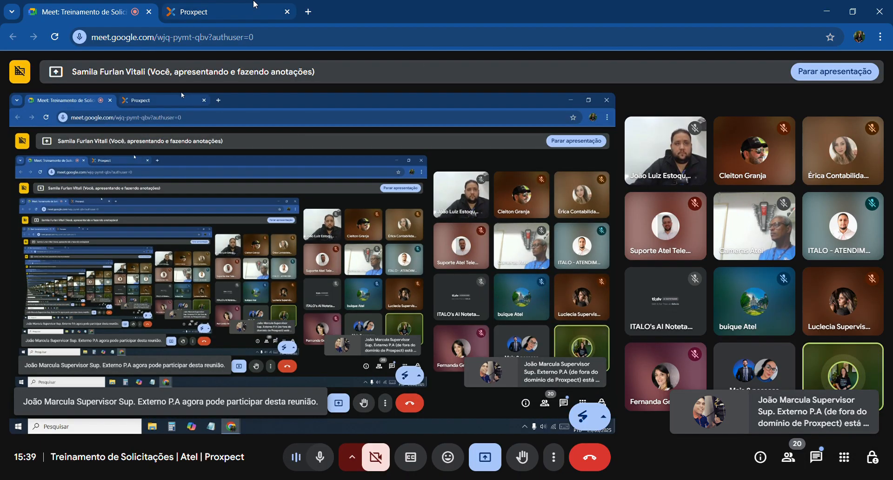
left_click(254, 5)
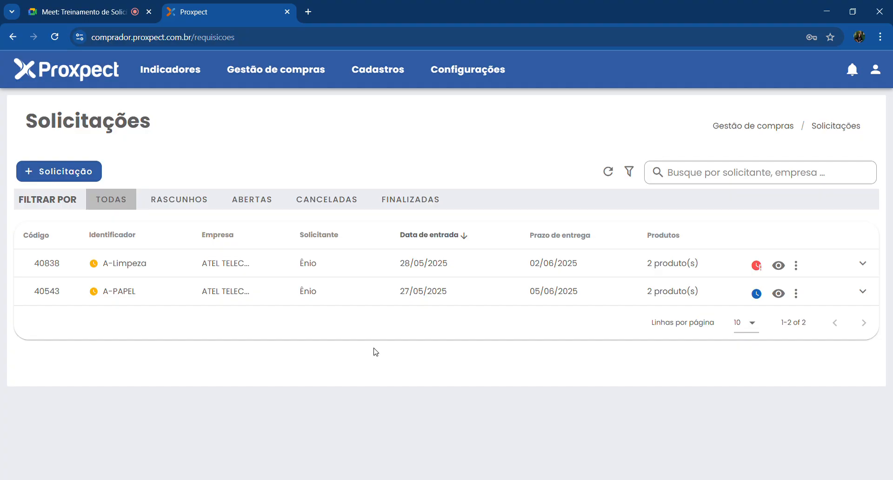
View the Meu painel page with the pending requests and go back to the Solicitações de compra list.
mouse_move(160, 70)
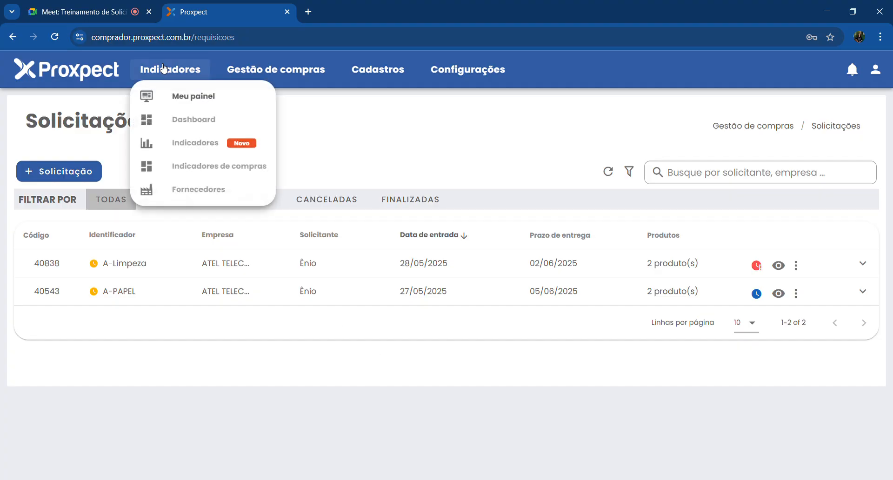
left_click(172, 97)
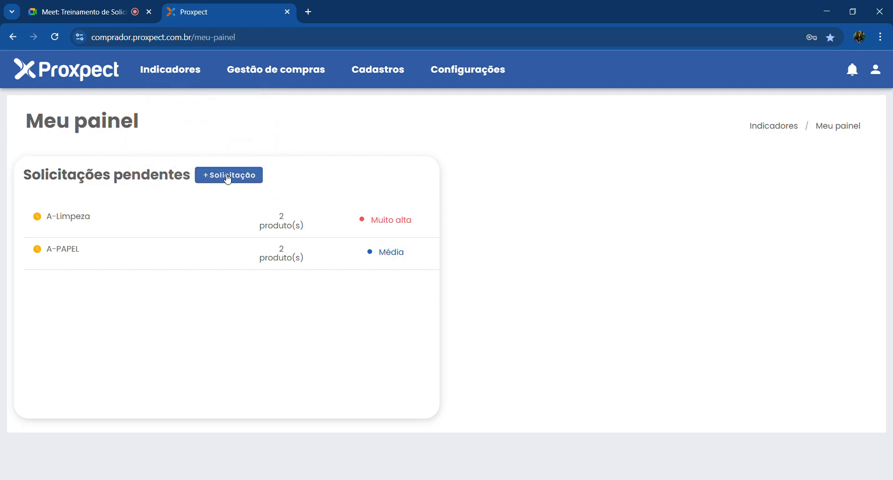
mouse_move(254, 70)
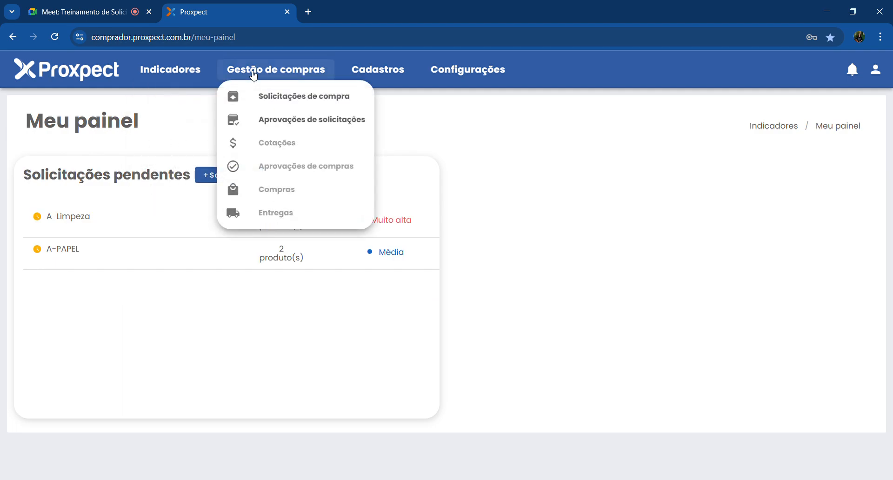
left_click(257, 97)
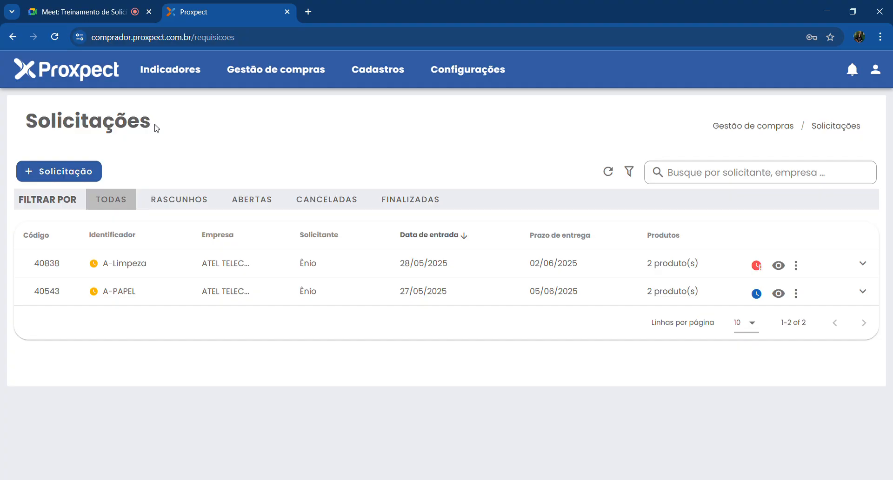
Start a new purchase request and review its form from Dados básicos to Sugestão de fornecedores.
left_click(64, 181)
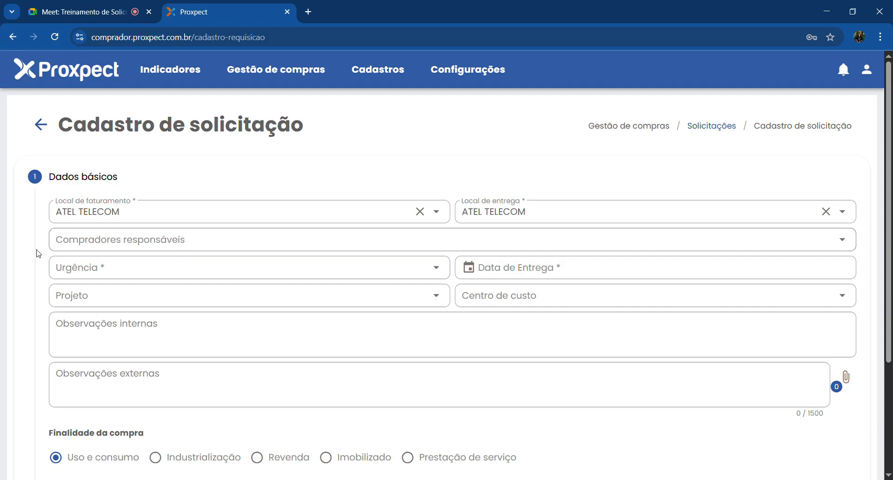
scroll(35, 253, "down", 3)
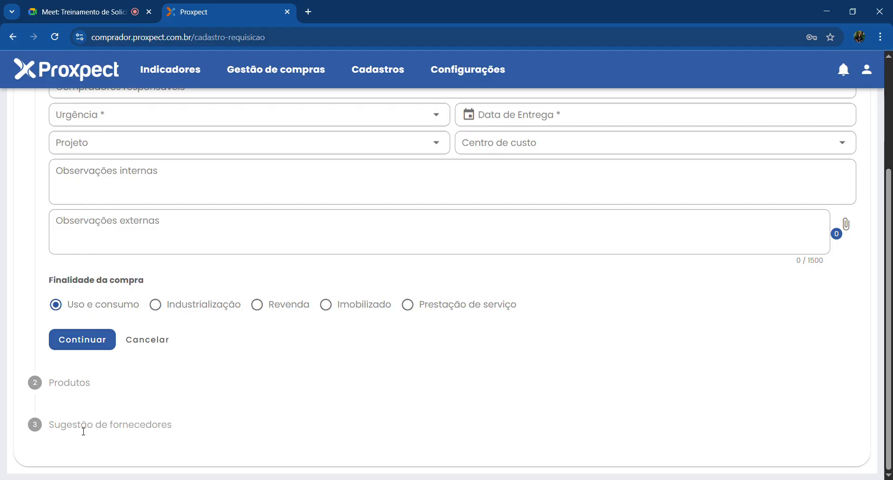
scroll(241, 339, "up", 2)
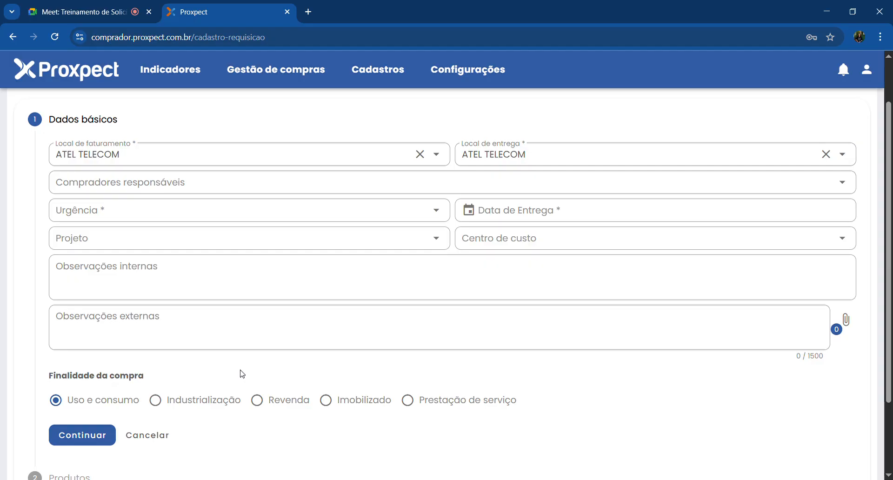
scroll(243, 373, "up", 1)
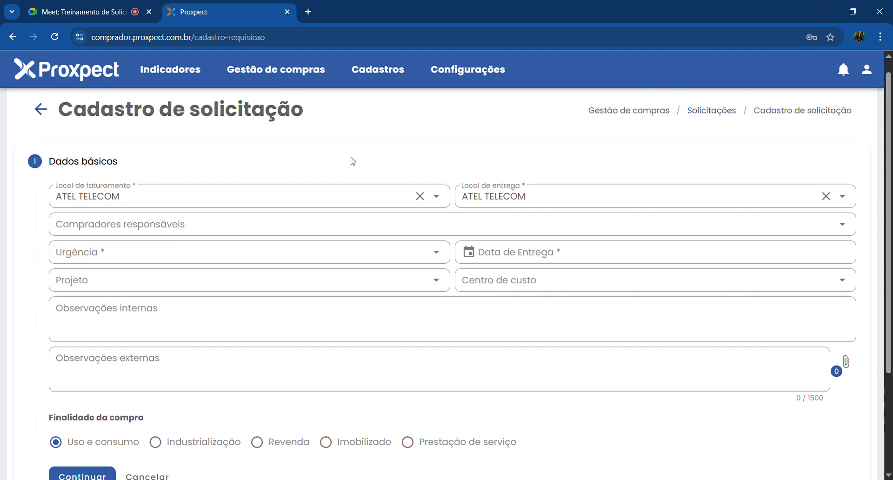
scroll(353, 162, "up", 1)
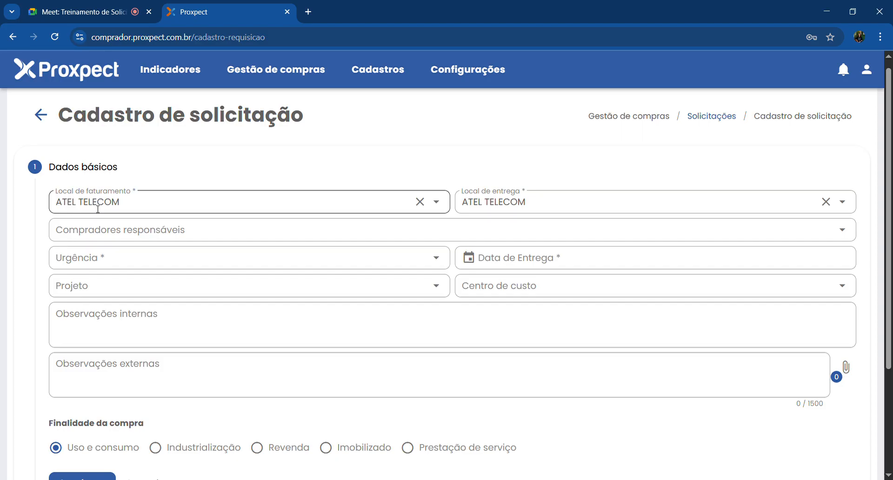
Replace the request's Local de entrega with ATEL DO BRASIL - FILIAL VERDEJANTE, searching for "verde", and check its address.
mouse_move(502, 209)
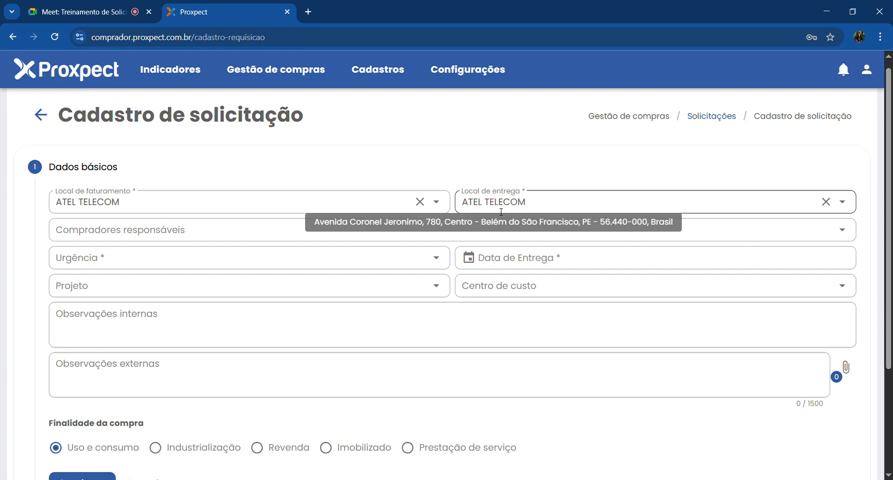
left_click(826, 203)
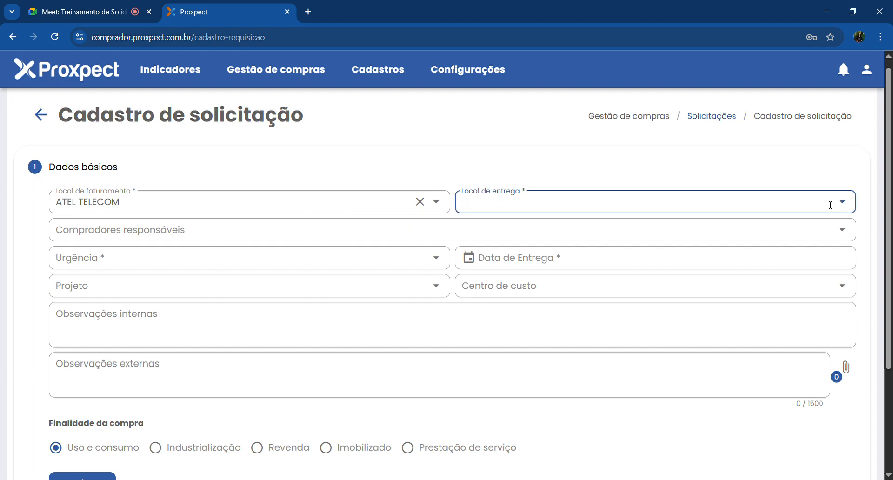
left_click(798, 202)
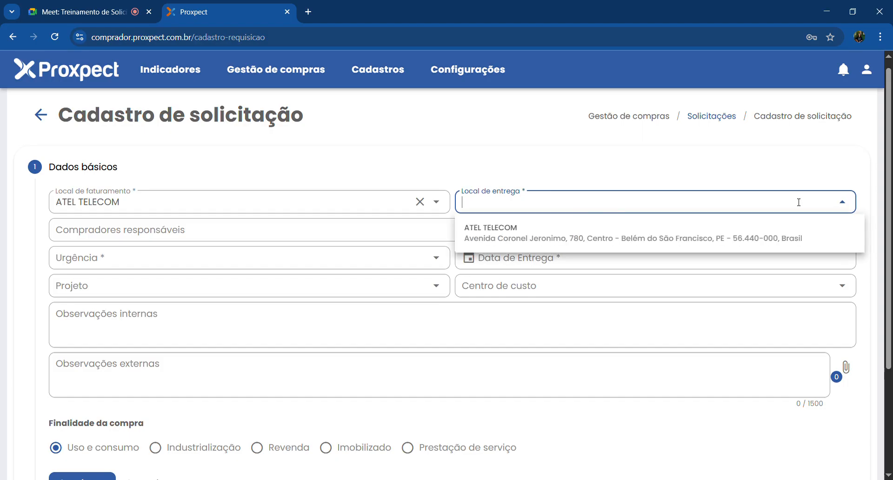
type("verde")
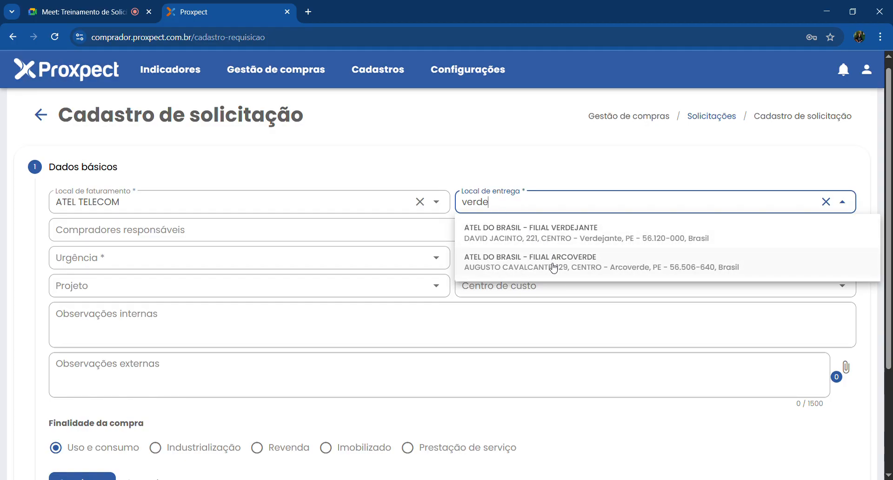
left_click(582, 237)
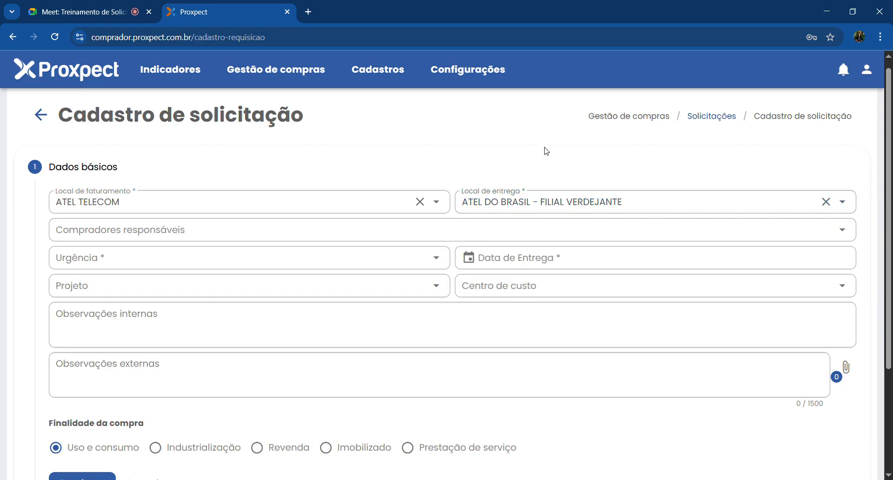
mouse_move(521, 207)
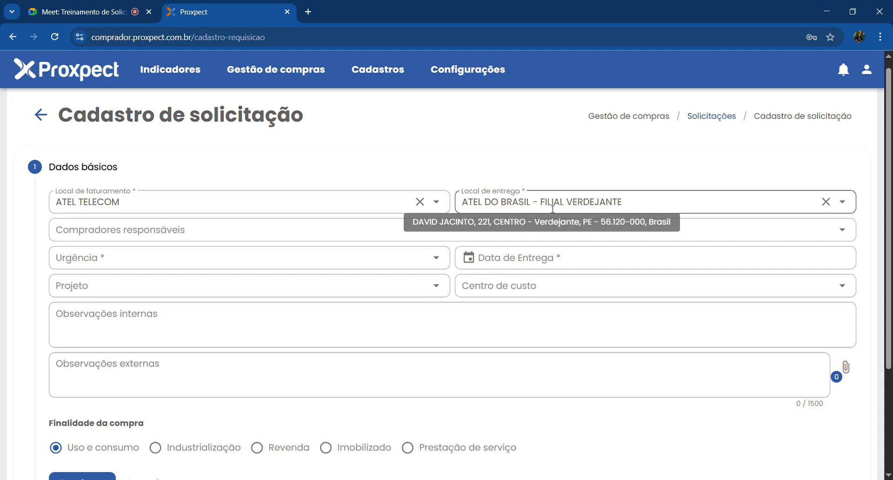
Assign the responsible buyer to the request under Compradores responsáveis.
scroll(532, 155, "down", 1)
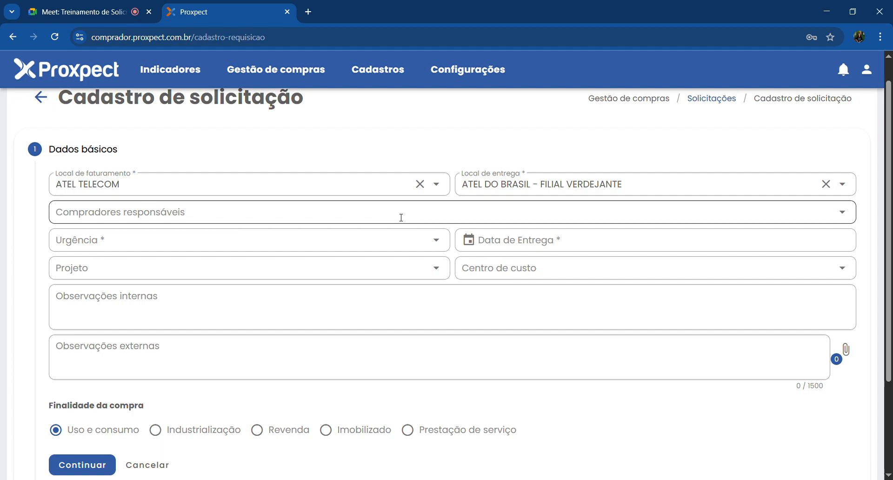
left_click(367, 220)
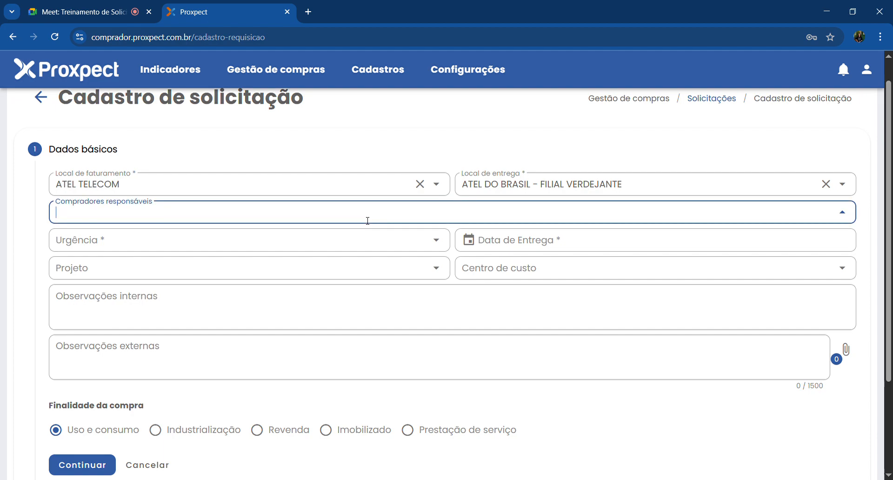
type("jo")
left_click(333, 244)
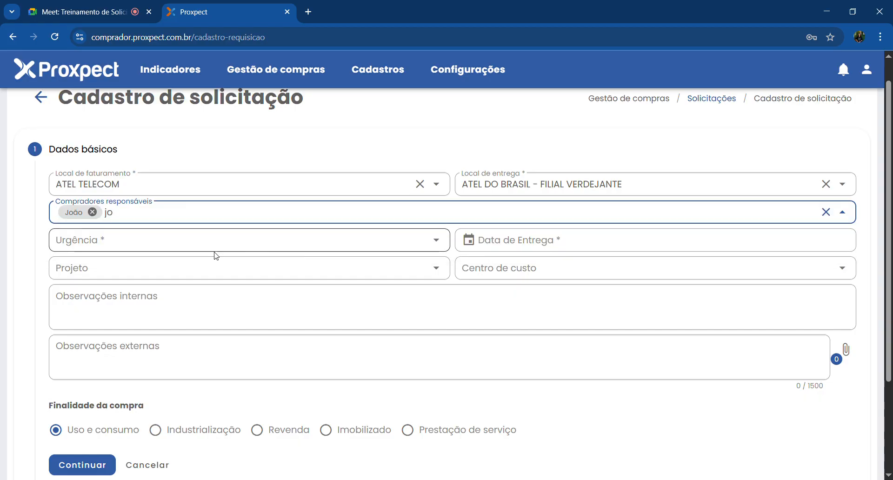
left_click(38, 216)
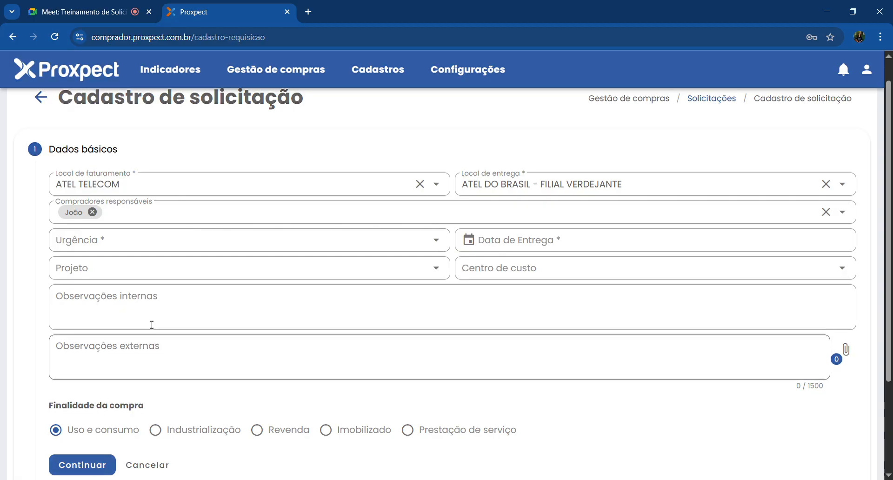
Set the request's Urgência to Alta.
left_click(187, 245)
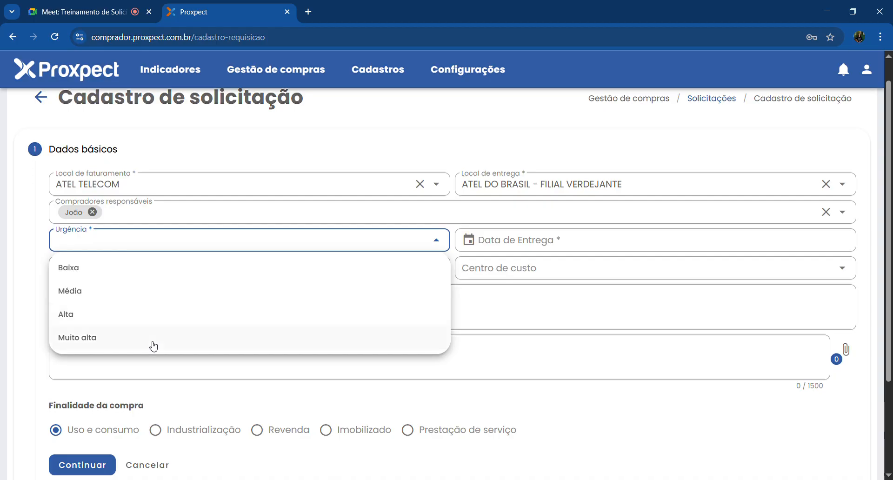
left_click(96, 320)
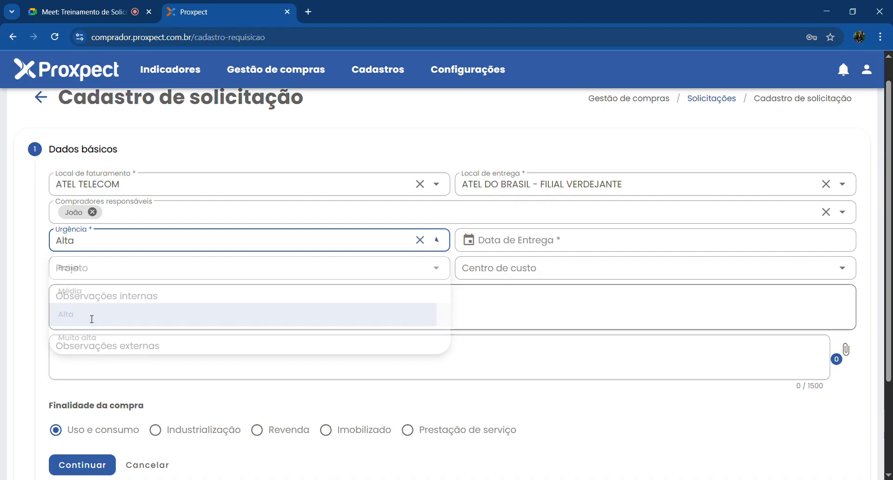
left_click(41, 245)
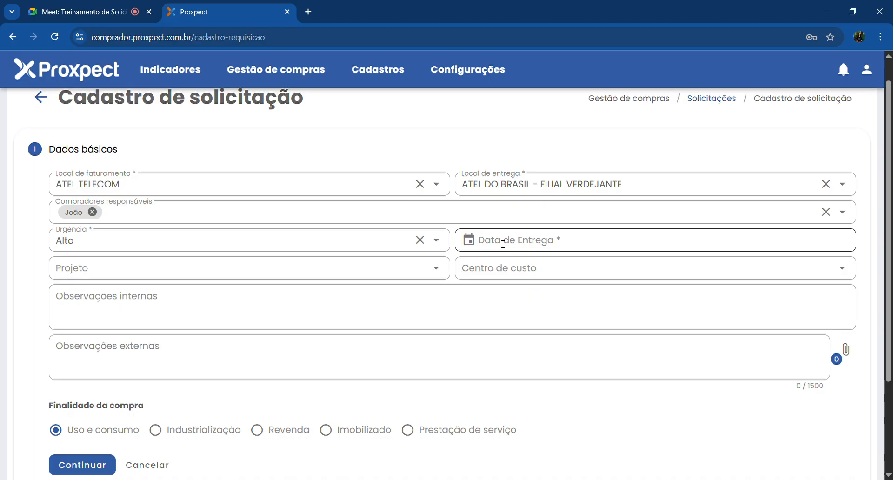
Set the request's Data de Entrega to 09/06/2025.
left_click(503, 243)
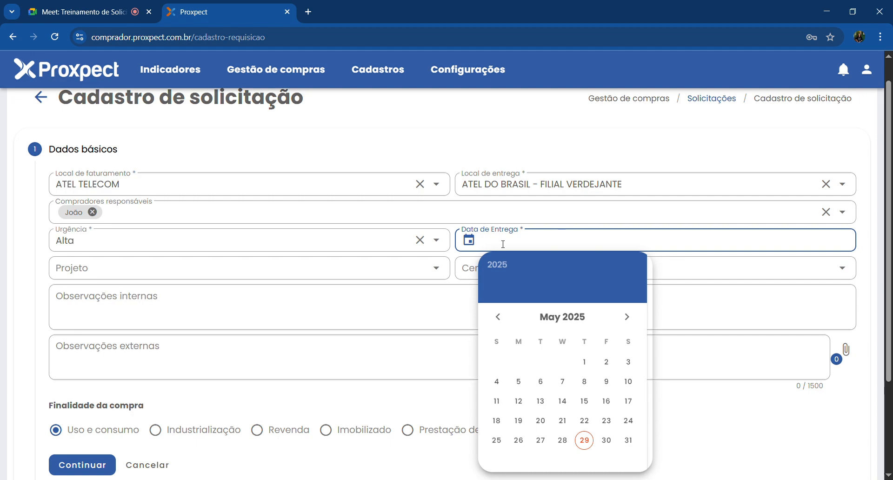
left_click(461, 257)
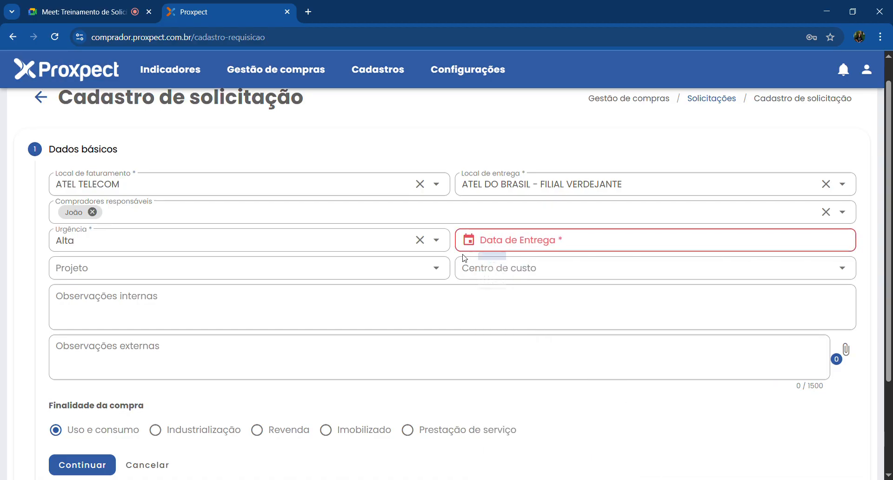
left_click(504, 242)
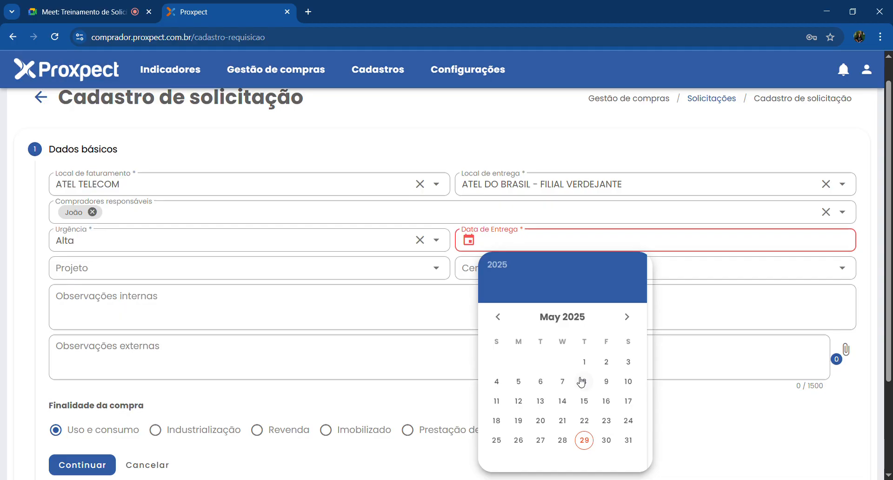
left_click(627, 316)
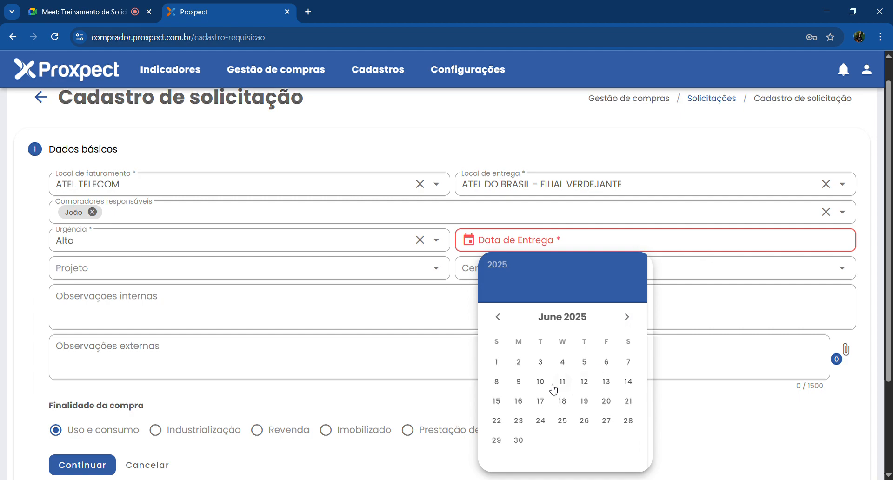
left_click(527, 384)
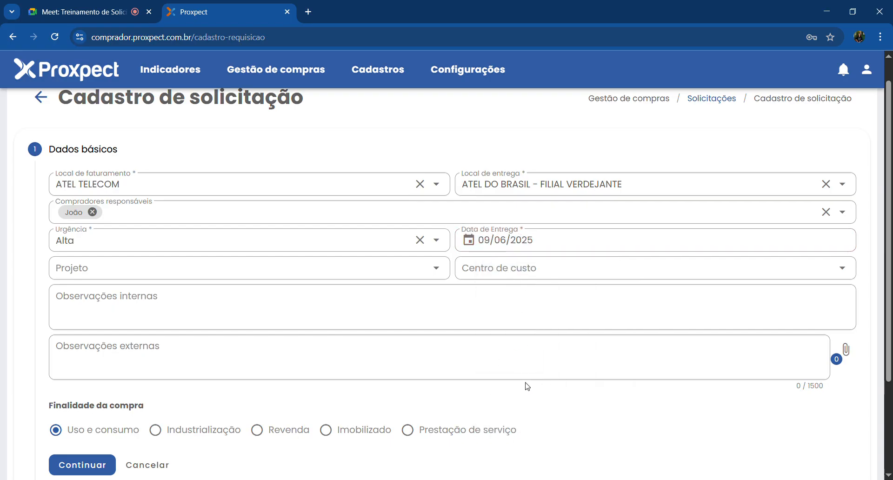
Enter "Treinamento" as the request's Observações internas.
left_click(549, 295)
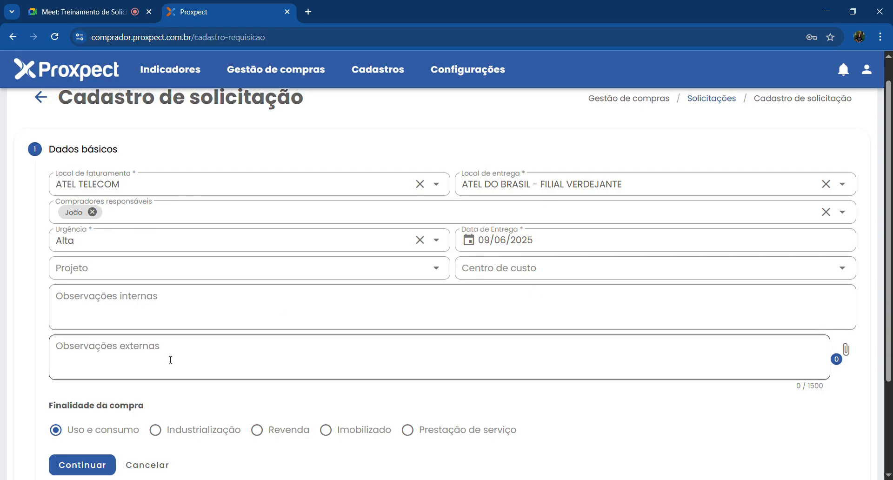
scroll(237, 335, "down", 1)
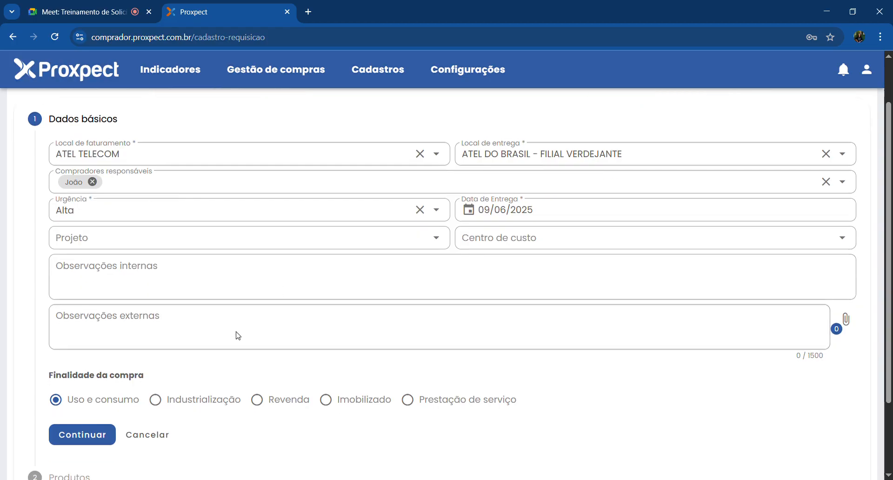
scroll(234, 332, "down", 1)
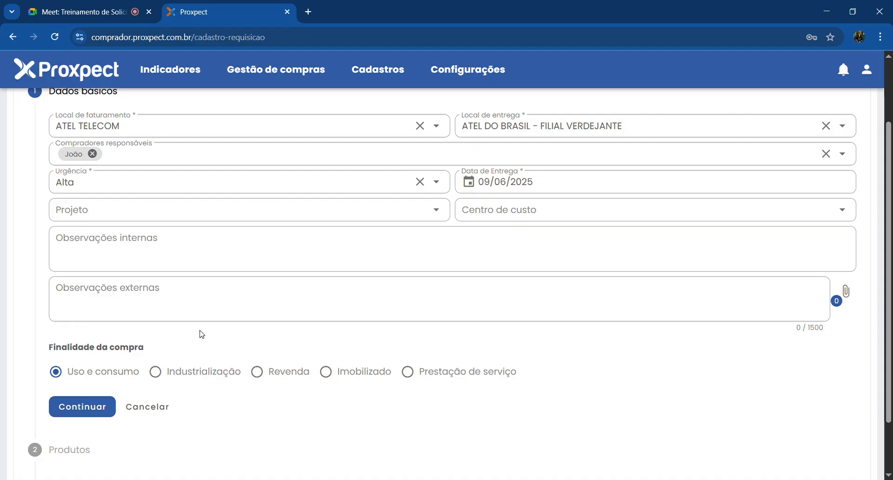
left_click(163, 261)
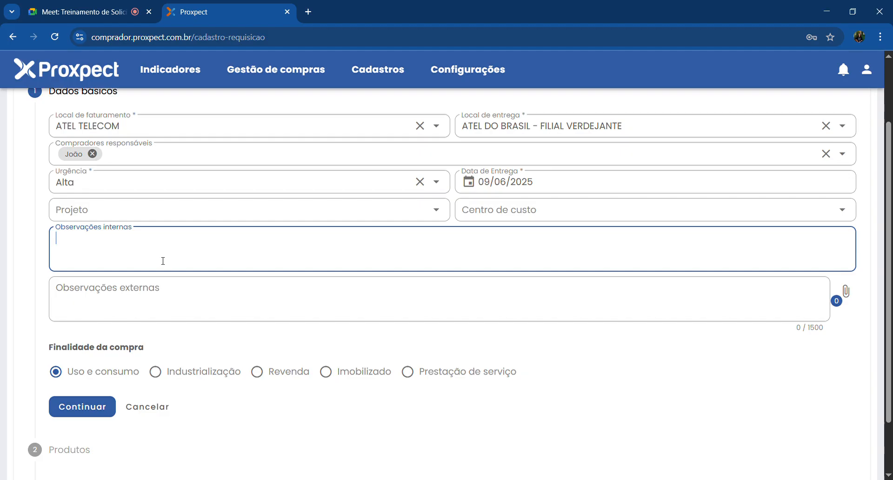
type("Treinamento")
Enter "Recebimento até às 15h" as the request's Observações externas.
left_click(173, 296)
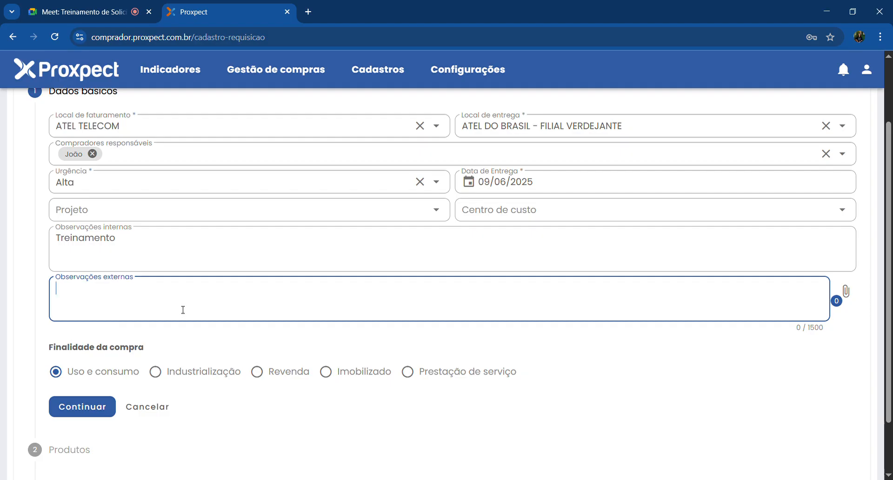
type("Recebimento até às ")
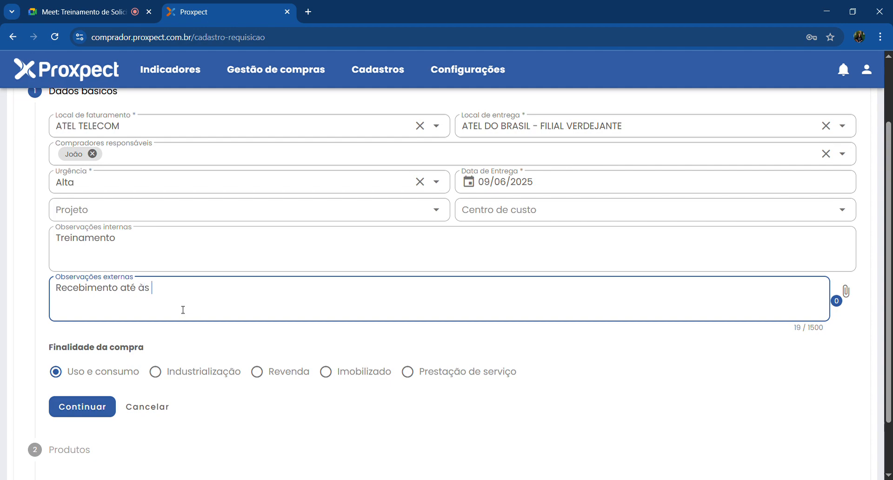
type("15h")
Examine the Anexos options for the request's Observações externas without adding a file.
left_click(852, 302)
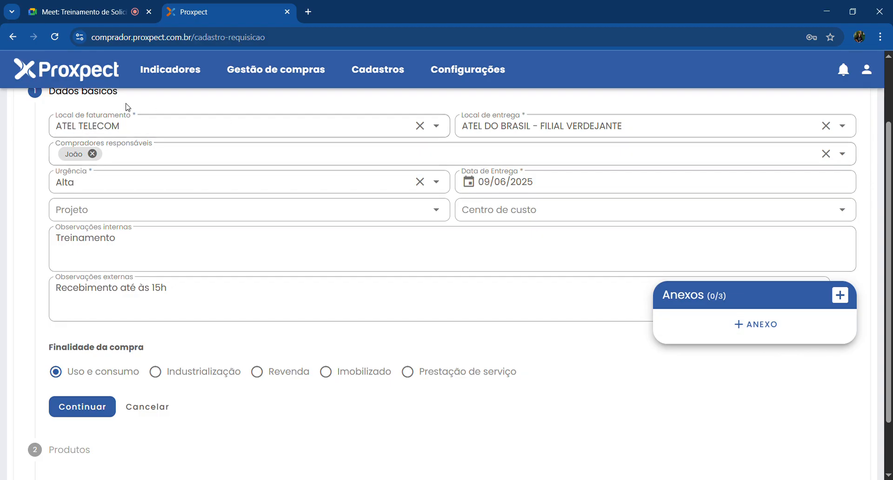
scroll(108, 101, "up", 2)
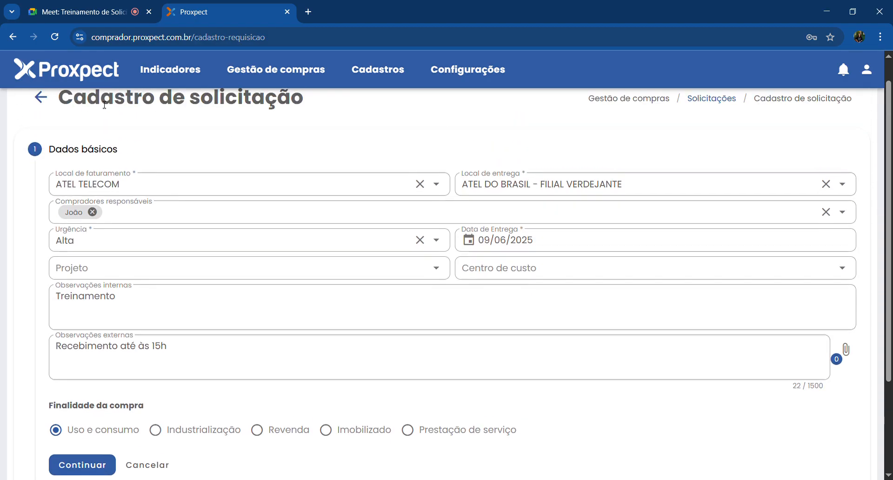
left_click(847, 354)
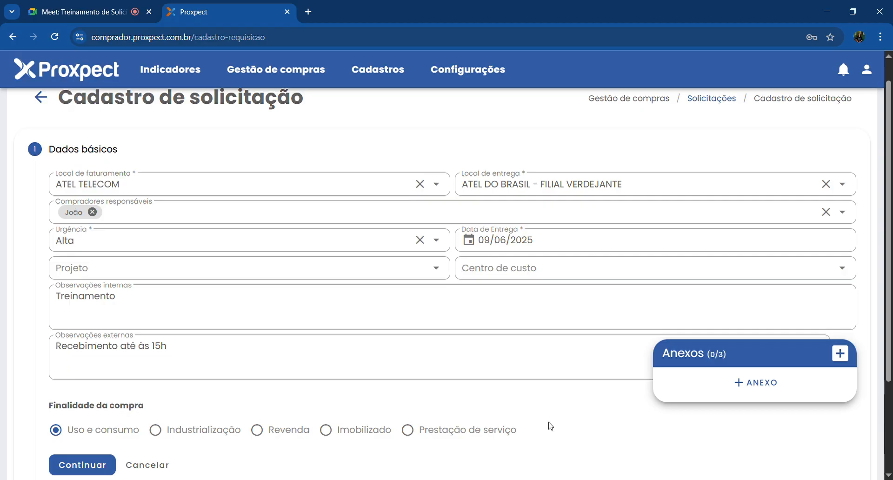
scroll(568, 409, "down", 1)
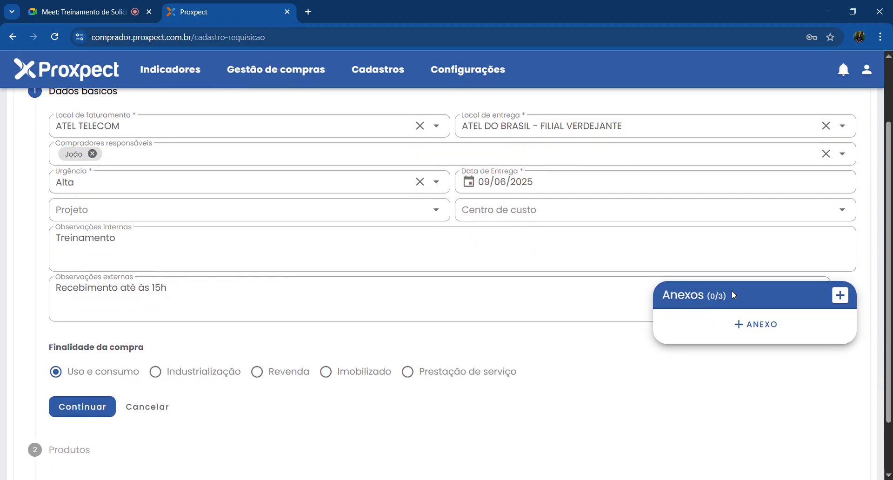
left_click(764, 375)
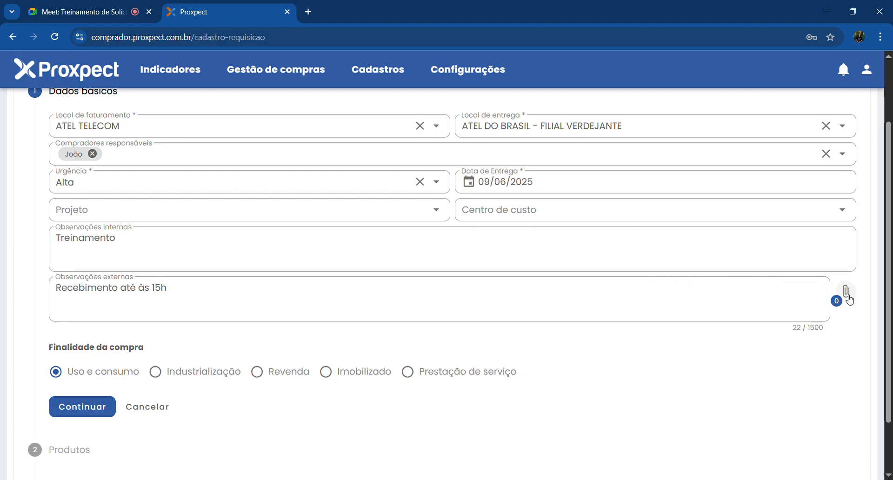
left_click(847, 296)
Try the Finalidade da compra options Industrialização, Revenda, Imobilizado and Prestação de serviço.
left_click(155, 371)
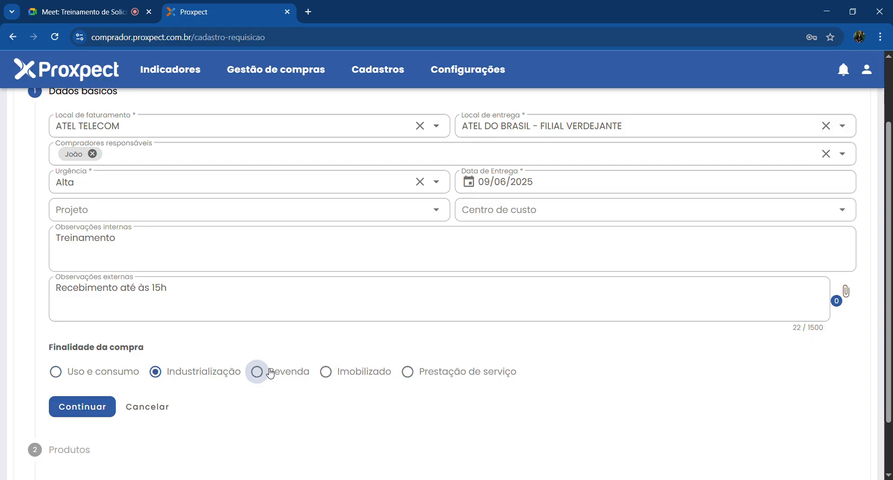
left_click(257, 371)
left_click(325, 371)
left_click(419, 374)
left_click(115, 376)
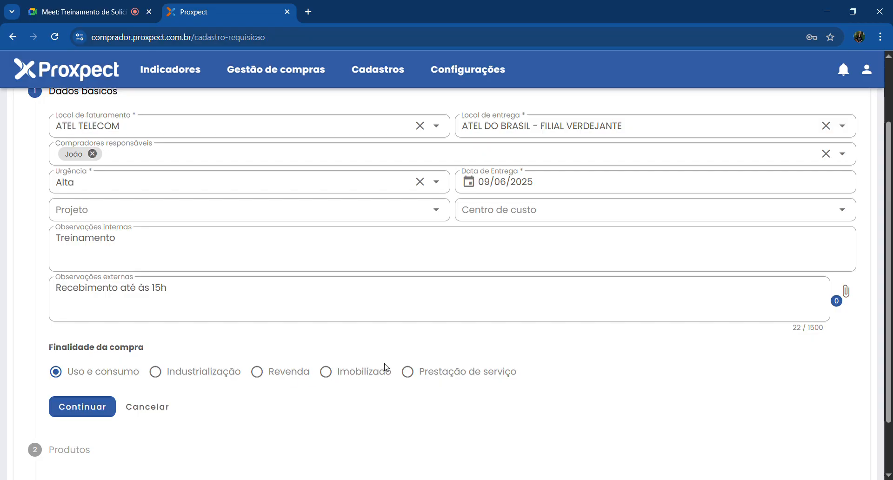
left_click(408, 370)
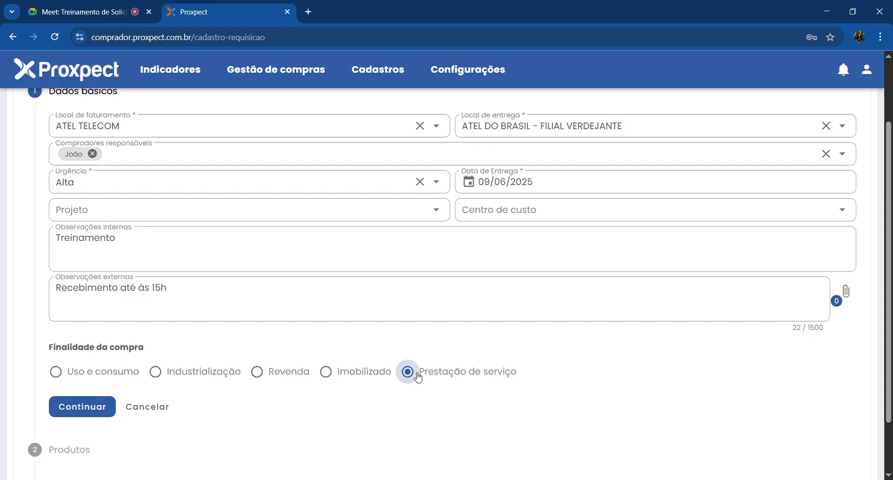
left_click(70, 372)
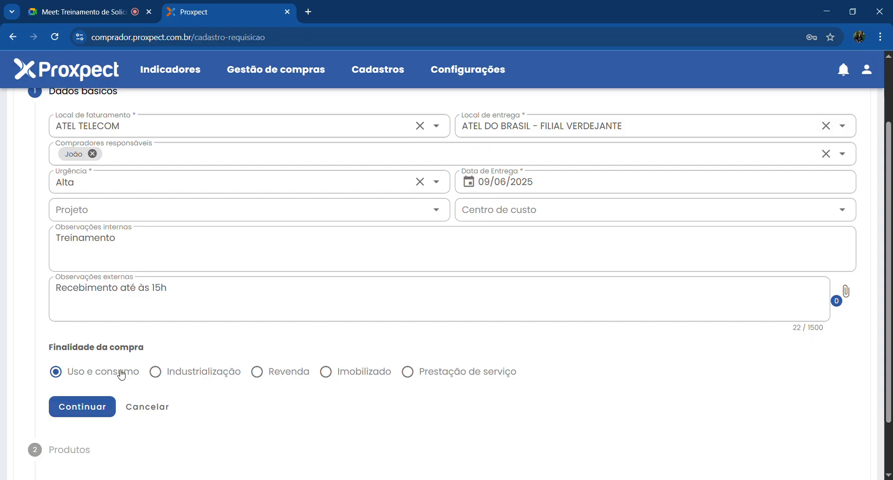
left_click(407, 371)
left_click(320, 377)
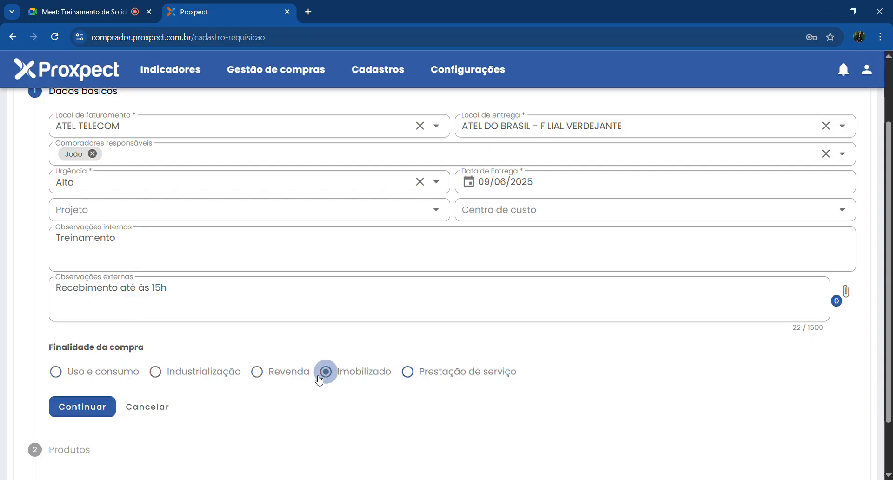
left_click(255, 373)
left_click(155, 372)
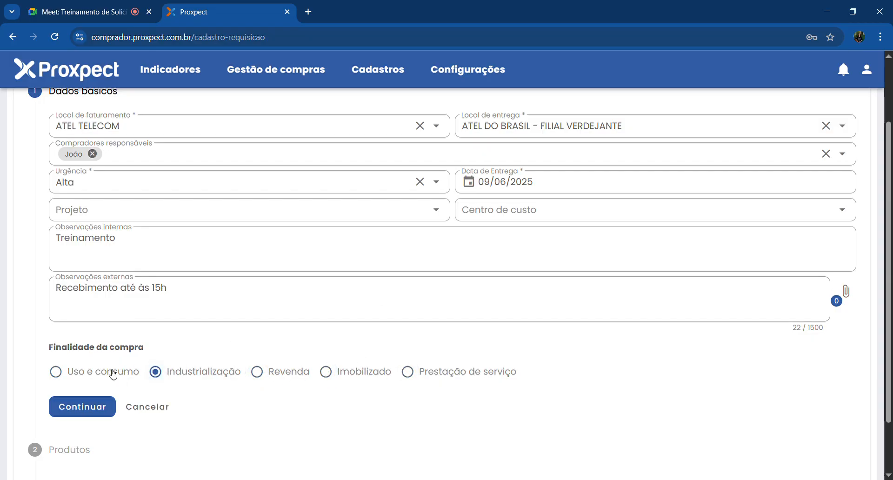
Set Finalidade da compra to Uso e consumo and continue to the Produtos stage.
left_click(57, 372)
left_click(85, 405)
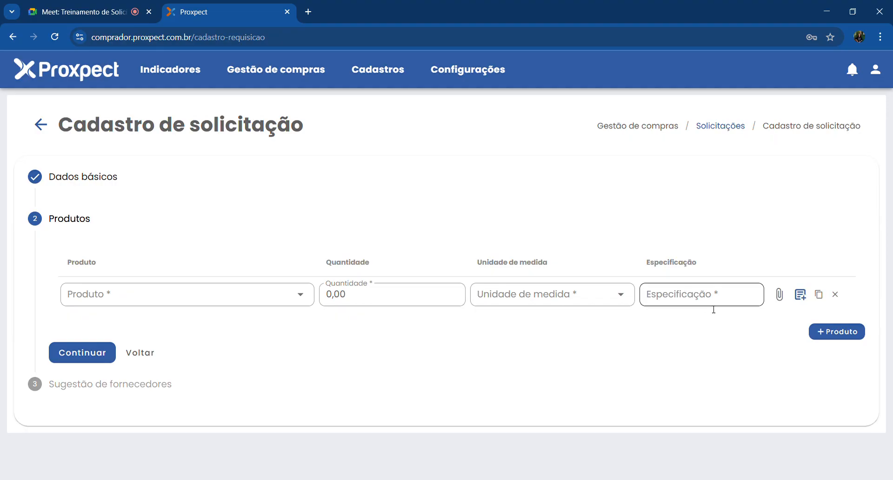
Examine the attachment options for the product line without adding a file.
left_click(779, 294)
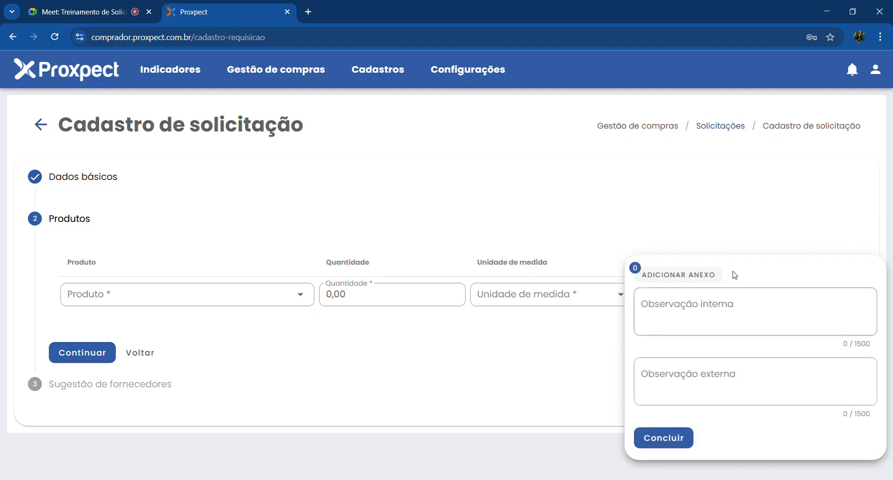
left_click(709, 278)
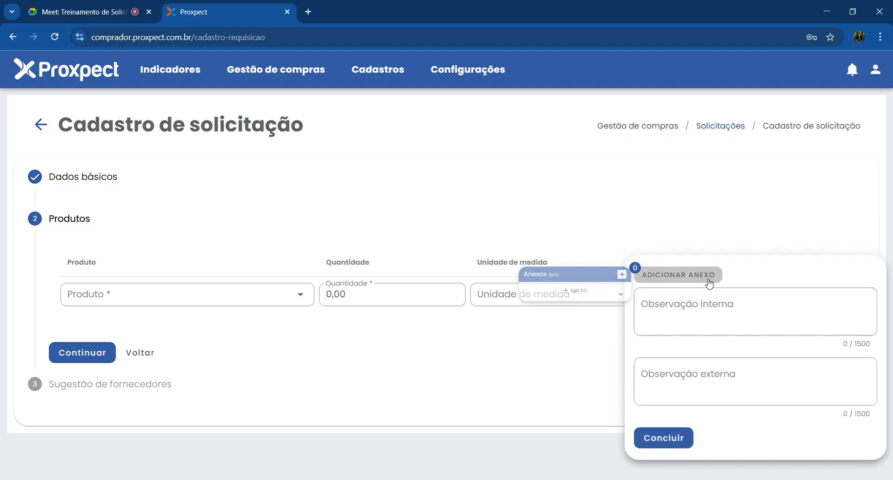
left_click(564, 358)
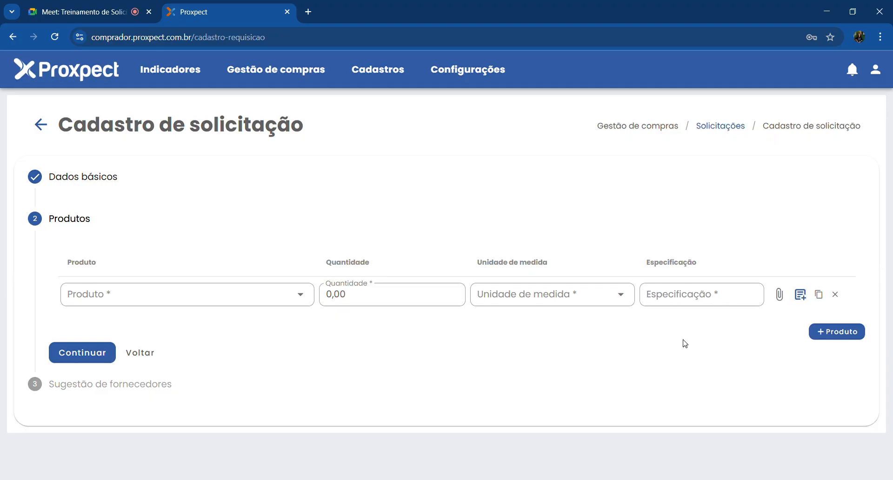
left_click(779, 295)
left_click(646, 291)
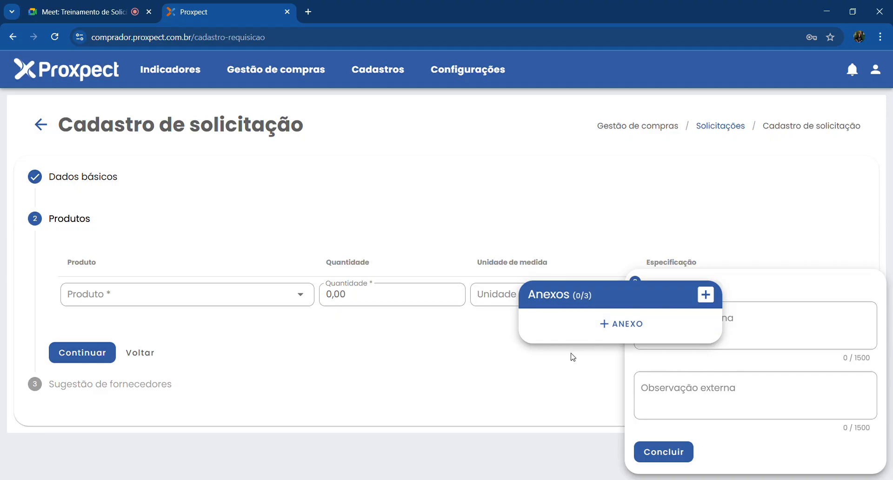
left_click(572, 357)
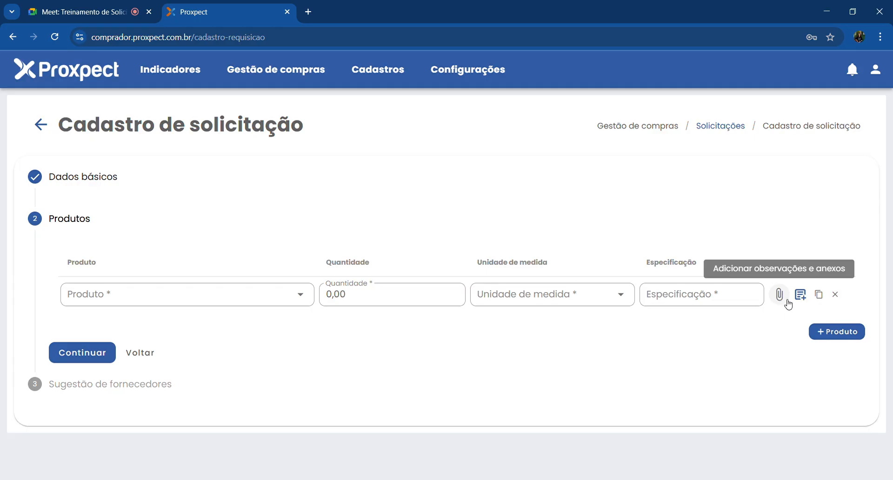
Review the product line's Observação interna and Observação externa fields, leave them empty and conclude.
left_click(786, 301)
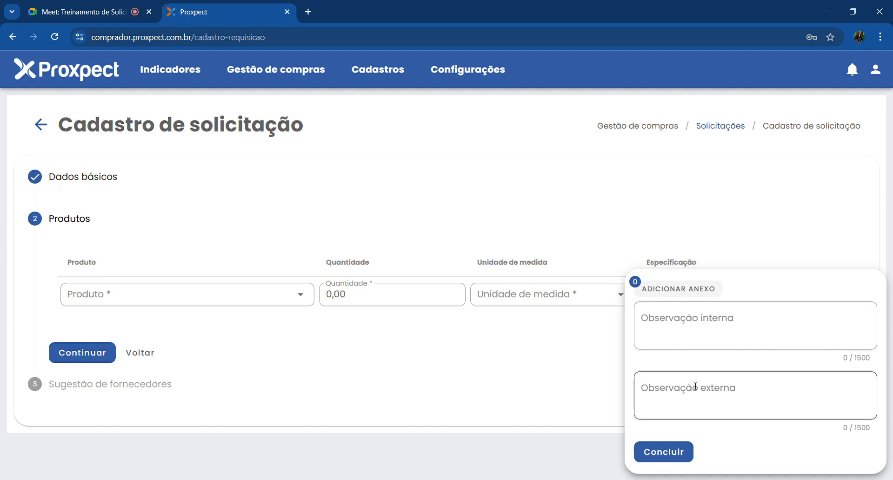
left_click(702, 347)
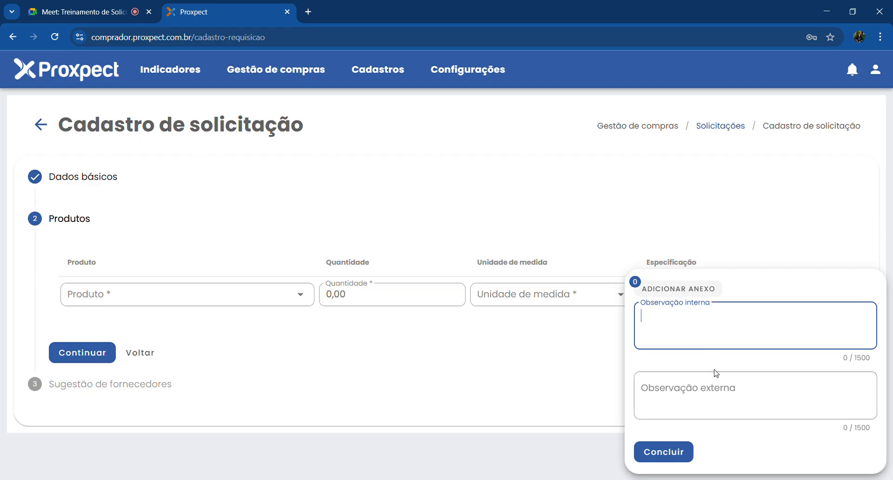
left_click(710, 362)
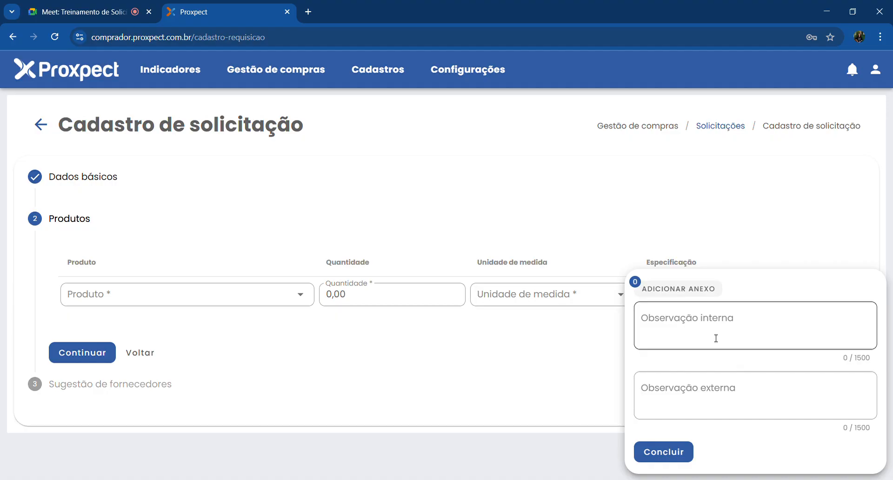
left_click(715, 338)
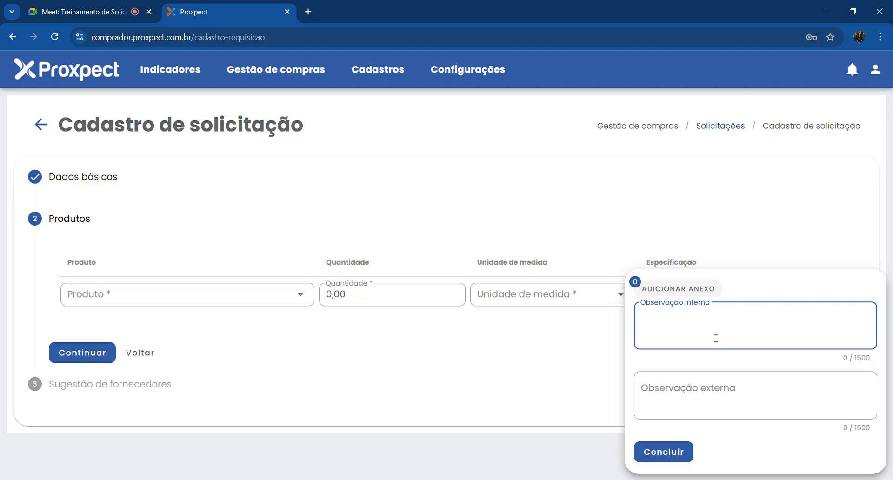
left_click(708, 359)
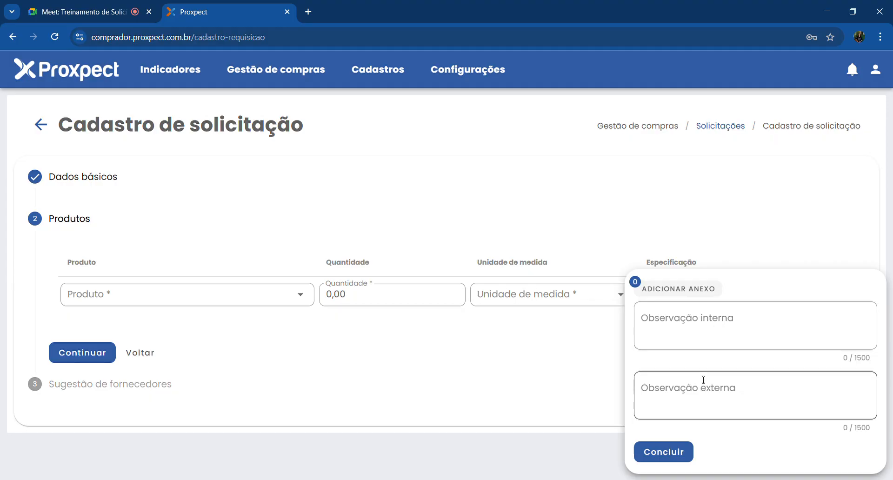
left_click(672, 460)
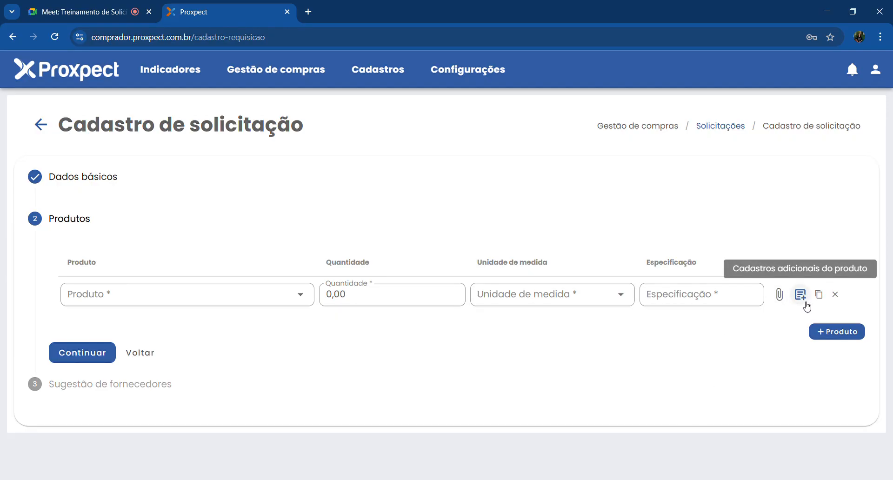
In the product's additional data, set Finalidade da compra to Prestação de serviço and Data de entrega to 04/06/2025.
left_click(801, 295)
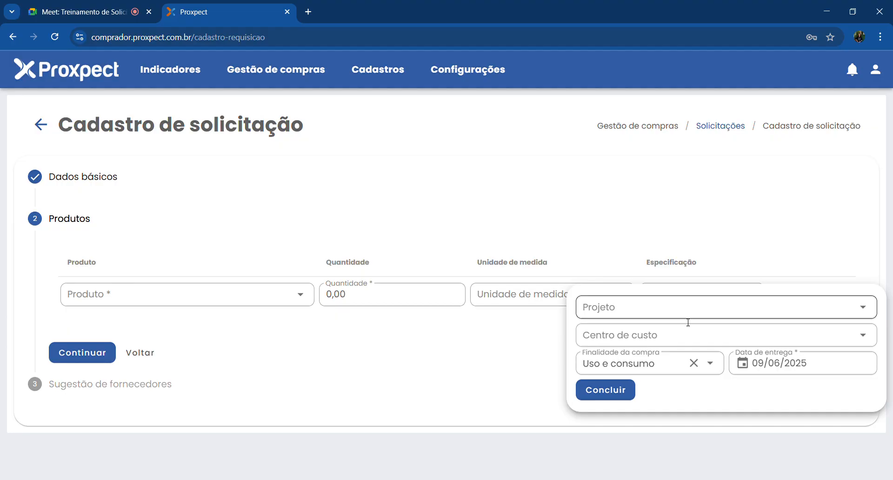
left_click(811, 227)
left_click(799, 295)
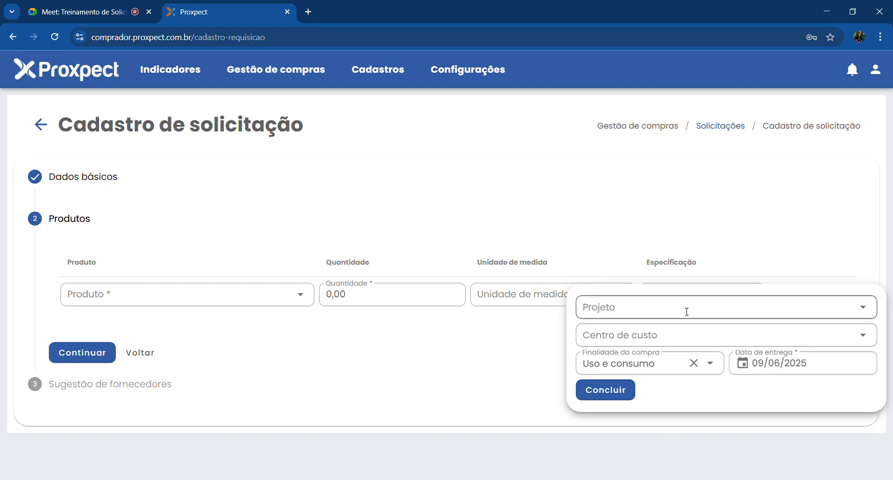
left_click(681, 372)
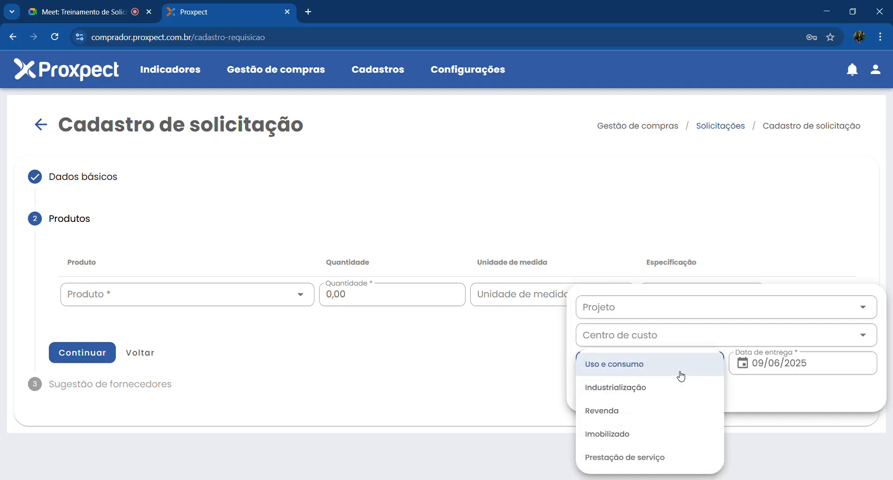
left_click(656, 460)
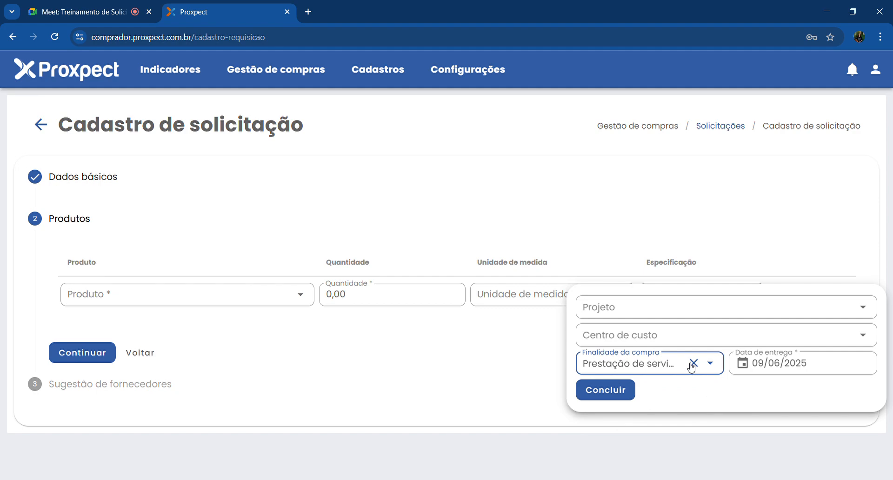
left_click(776, 372)
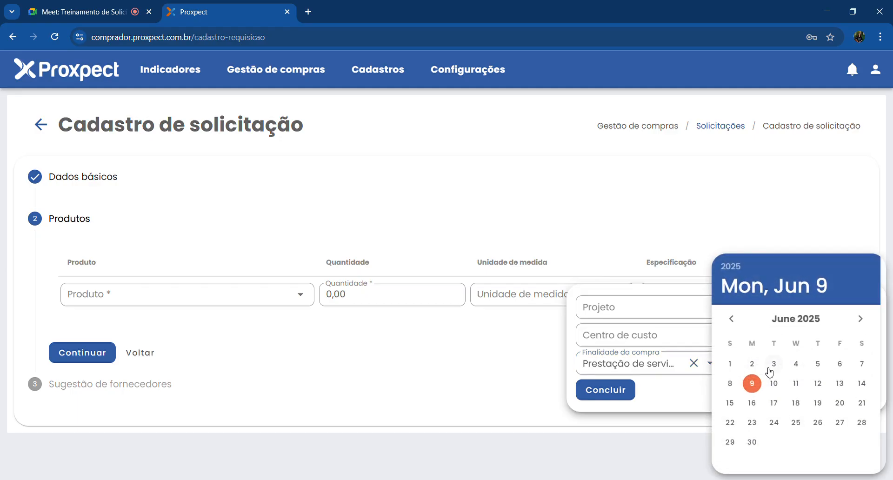
left_click(795, 363)
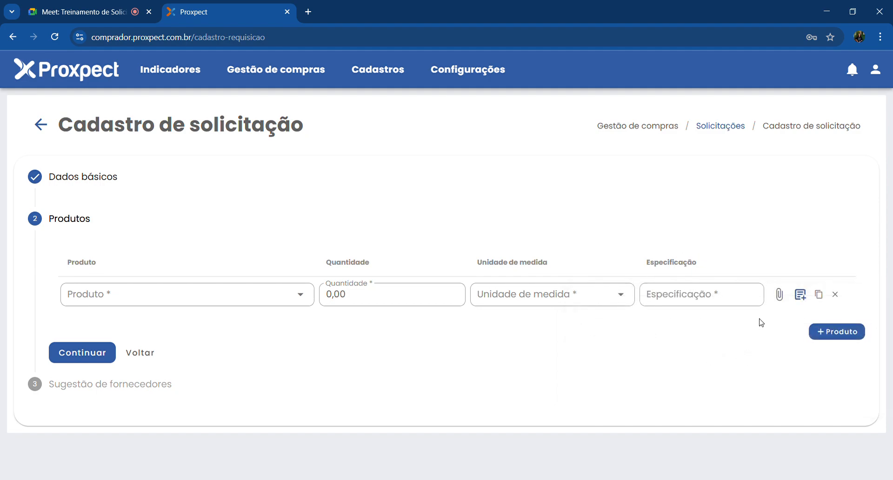
Review the product line's additional data and conclude it.
left_click(799, 294)
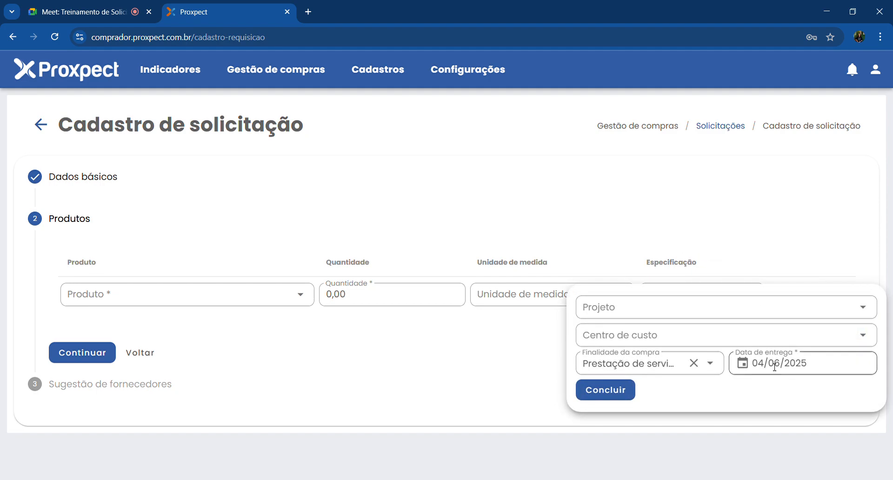
left_click(605, 391)
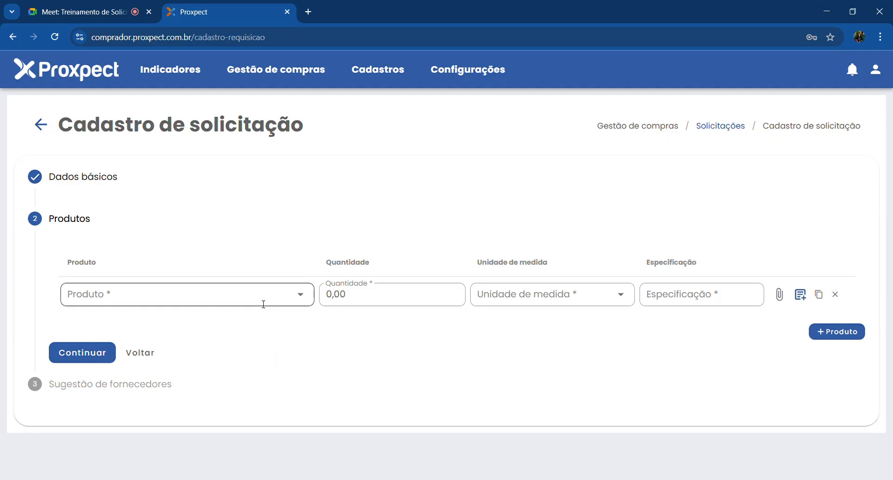
Fill the product line with PAPEL TOALHA (I002276) and set its Quantidade to 10.
left_click(219, 297)
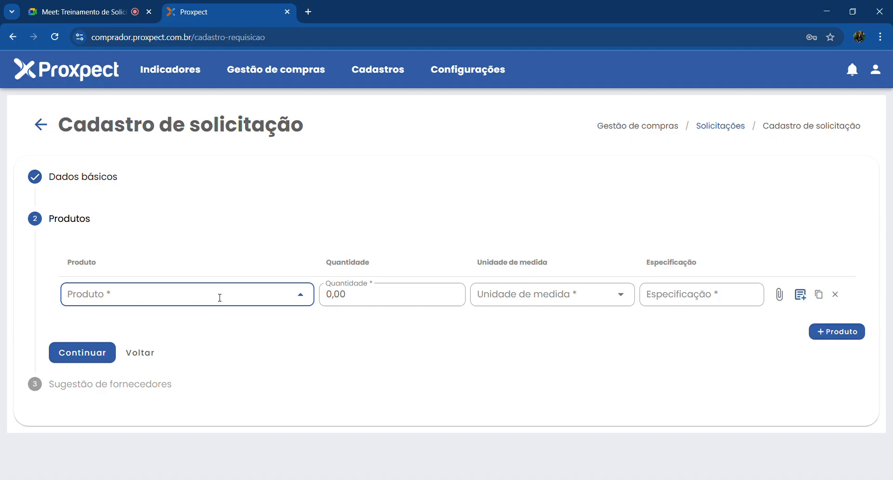
type("Papel")
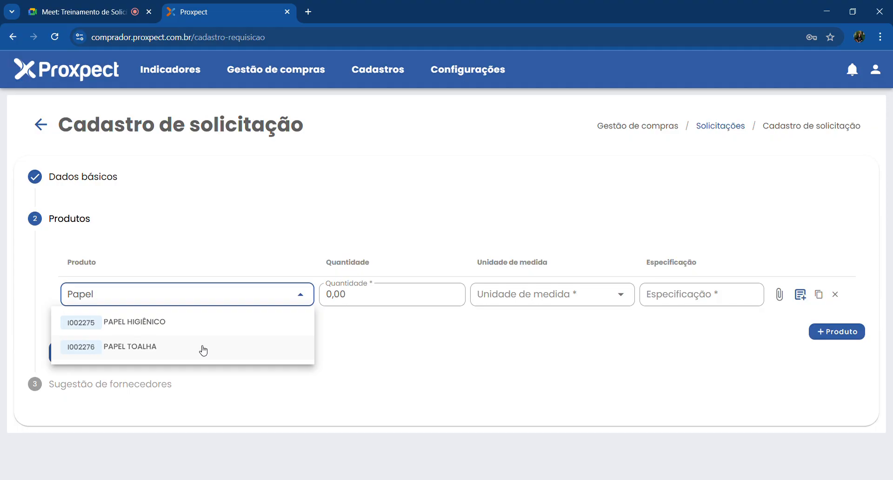
left_click(173, 352)
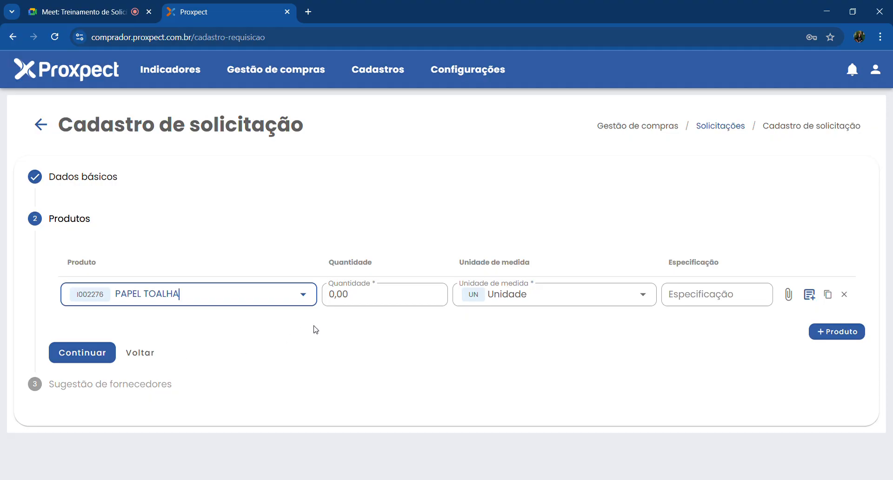
left_click(363, 295)
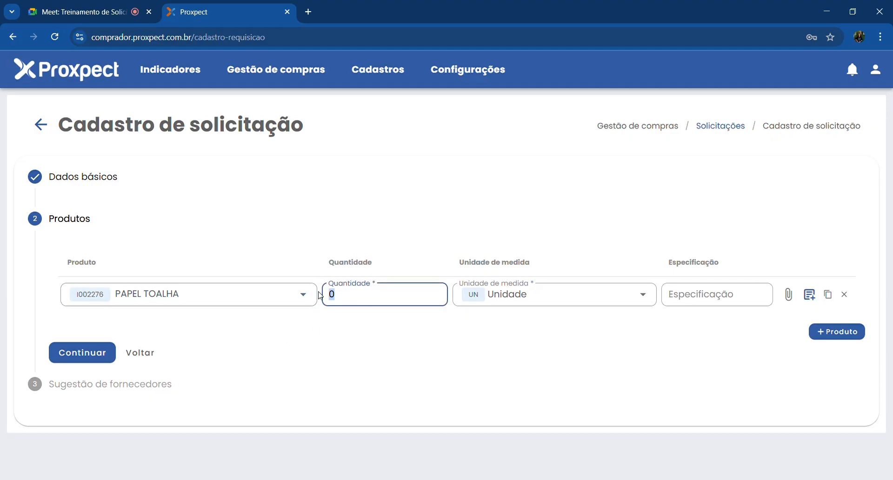
key("BackSpace")
type("10")
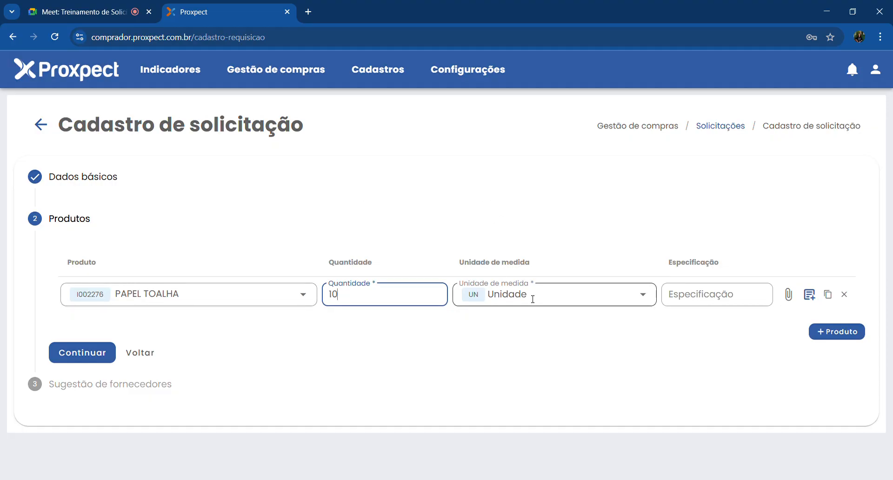
left_click(670, 302)
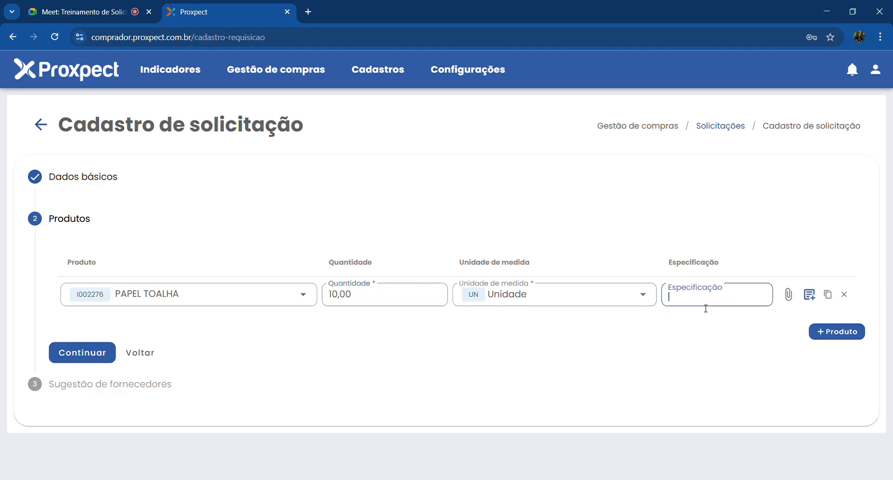
type("Fardo")
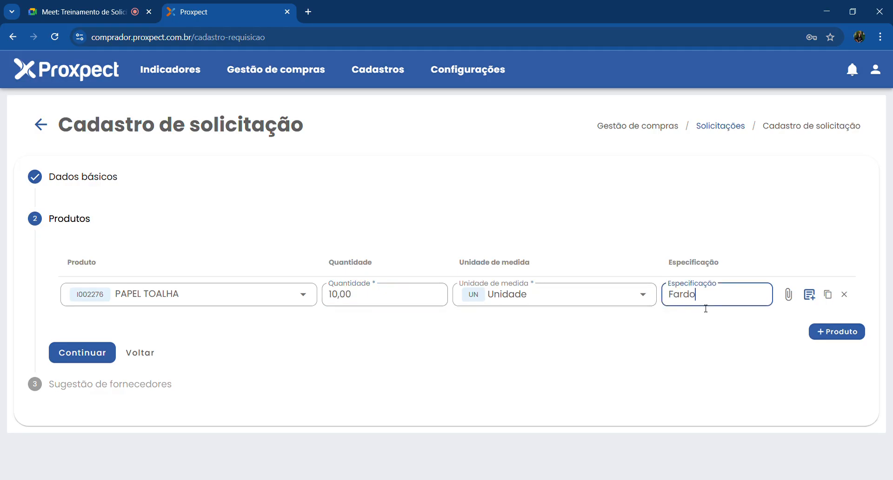
left_click(697, 336)
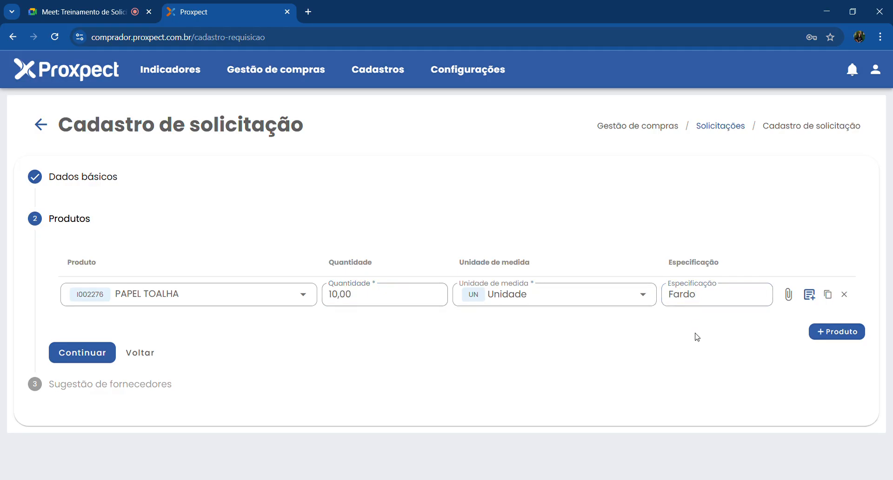
Replace the PAPEL TOALHA line's Especificação with Marca Z.
left_click_drag(715, 294, 653, 302)
key("BackSpace")
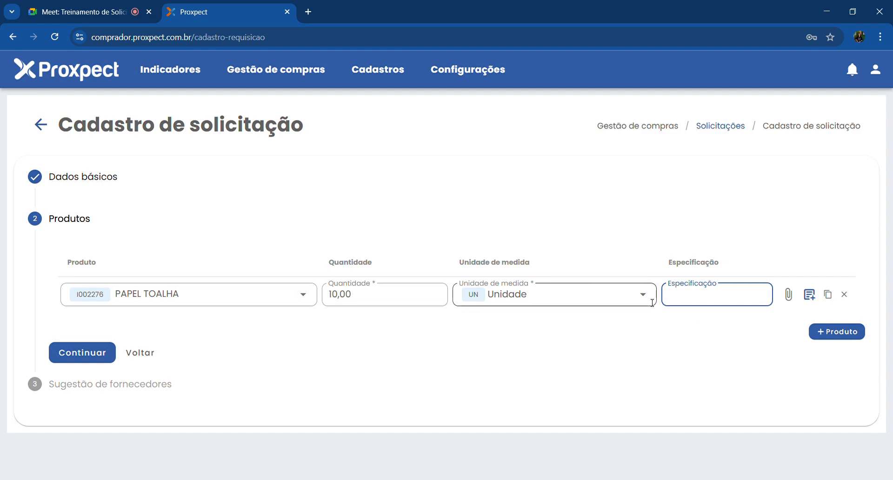
type("Marca Z")
left_click(643, 334)
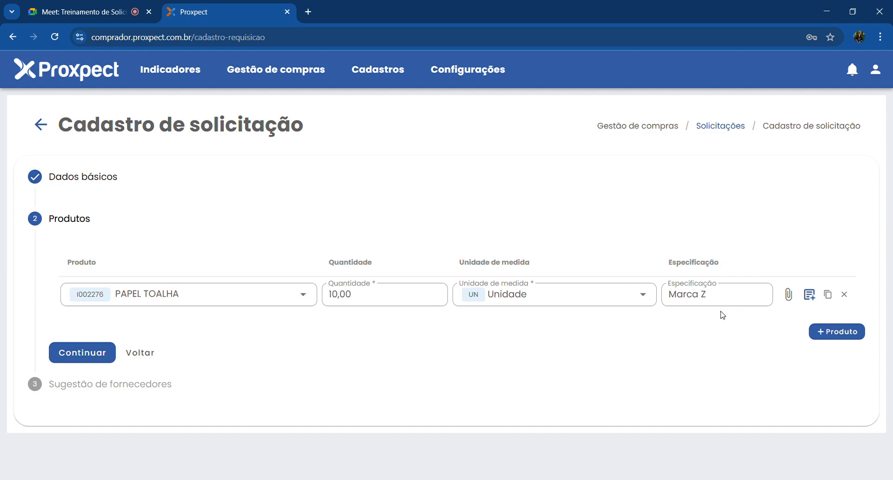
Examine the PAPEL TOALHA line's Especificação, attachment and observation fields without adding anything.
left_click(723, 299)
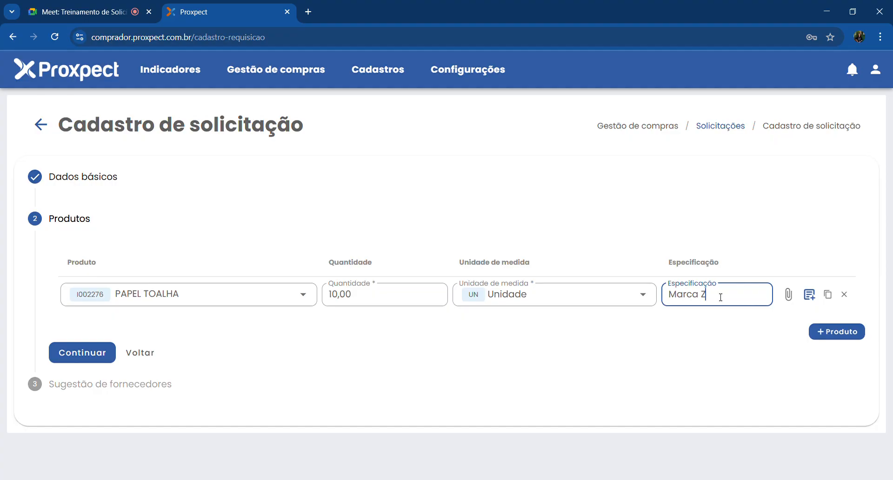
left_click(788, 301)
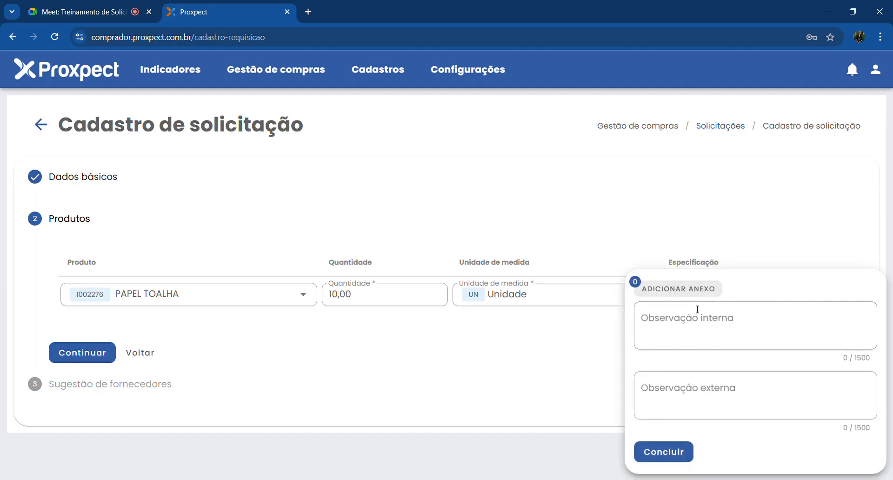
left_click(565, 400)
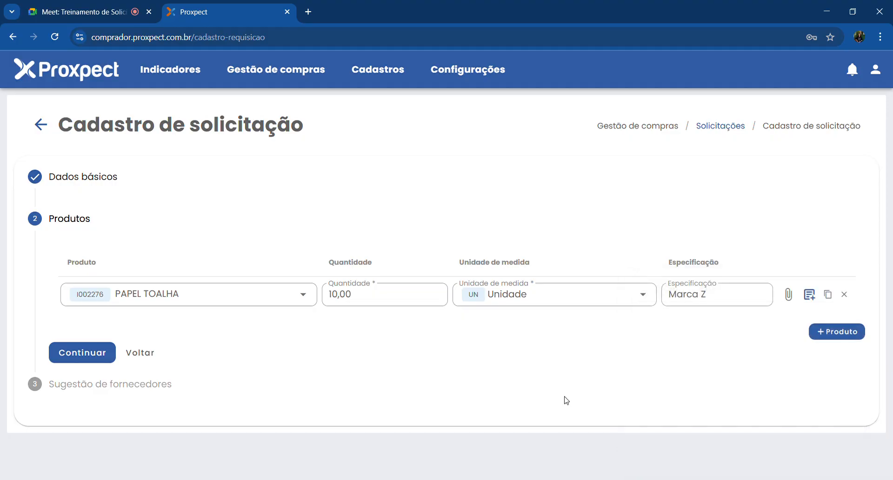
In the PAPEL TOALHA line's additional data, change Finalidade da compra to Uso e consumo and conclude.
left_click(813, 300)
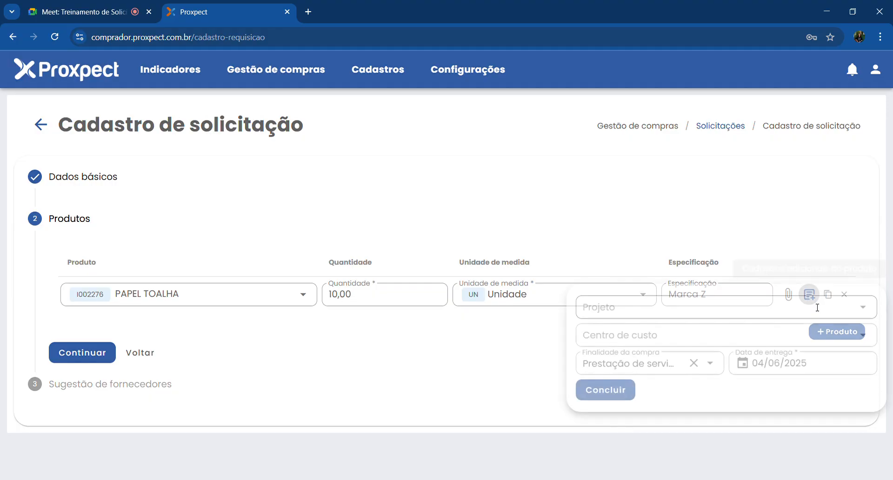
left_click(694, 367)
left_click(669, 370)
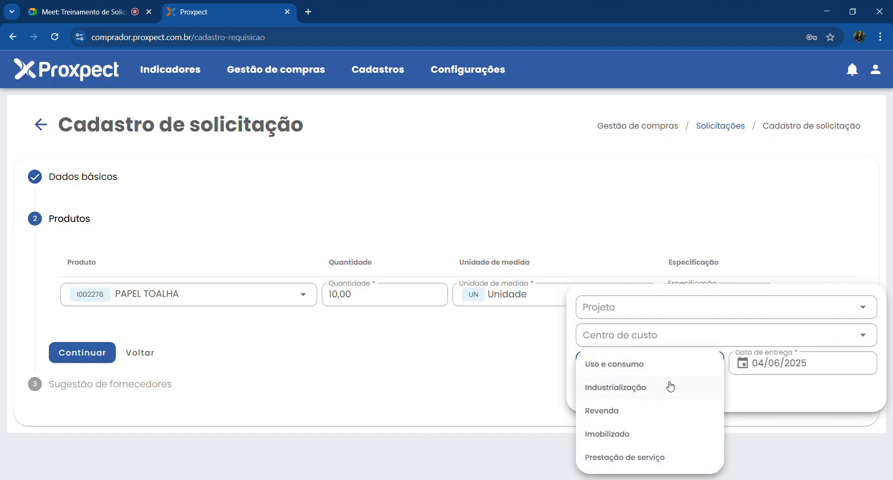
left_click(683, 367)
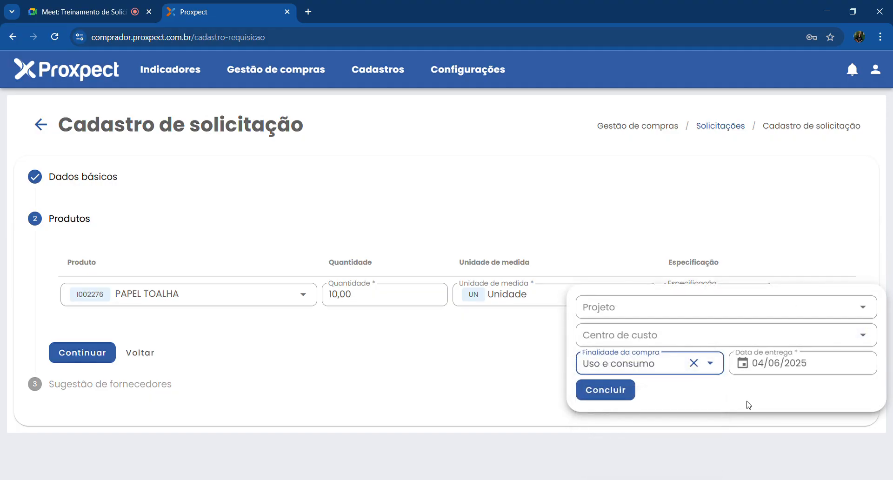
left_click(631, 390)
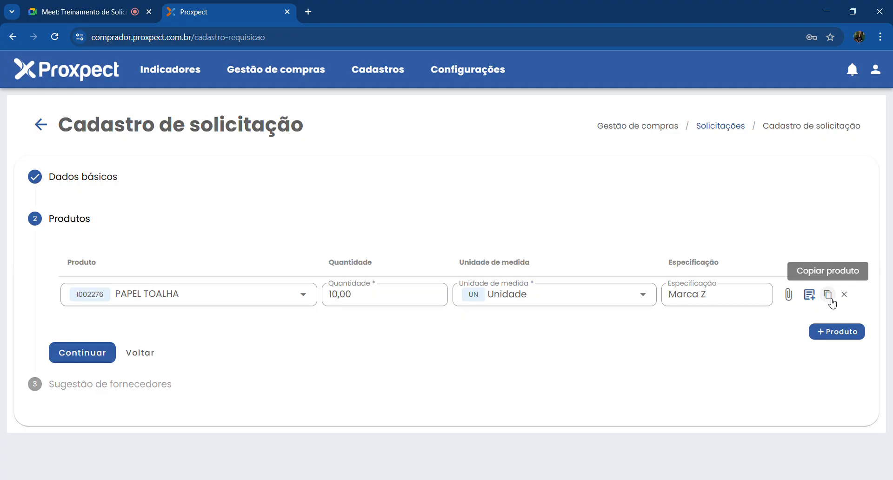
Copy the PAPEL TOALHA product line and delete the copy.
left_click(828, 294)
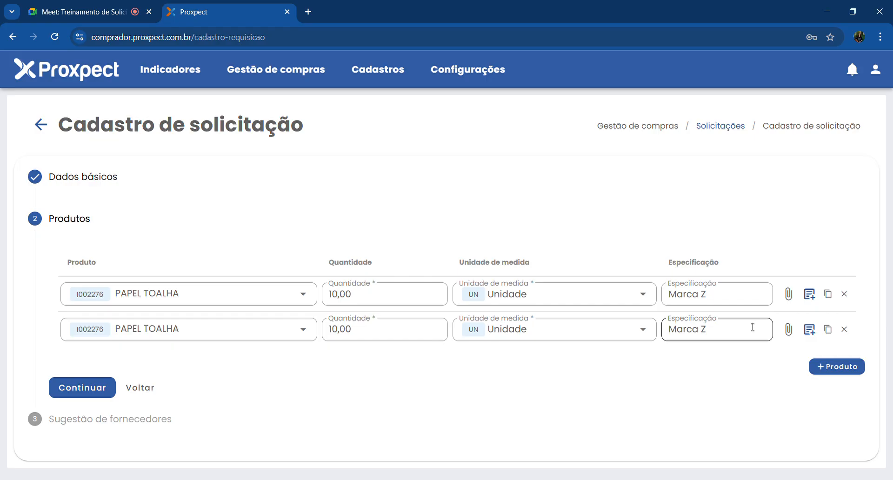
left_click(844, 328)
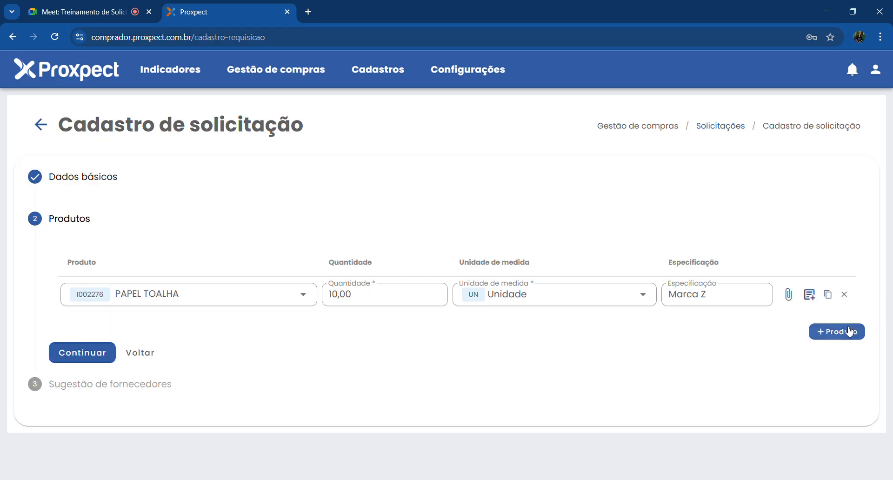
Duplicate the PAPEL TOALHA line again, set the copy's Data de entrega to 13/06/2025, and remove the copy.
left_click(827, 296)
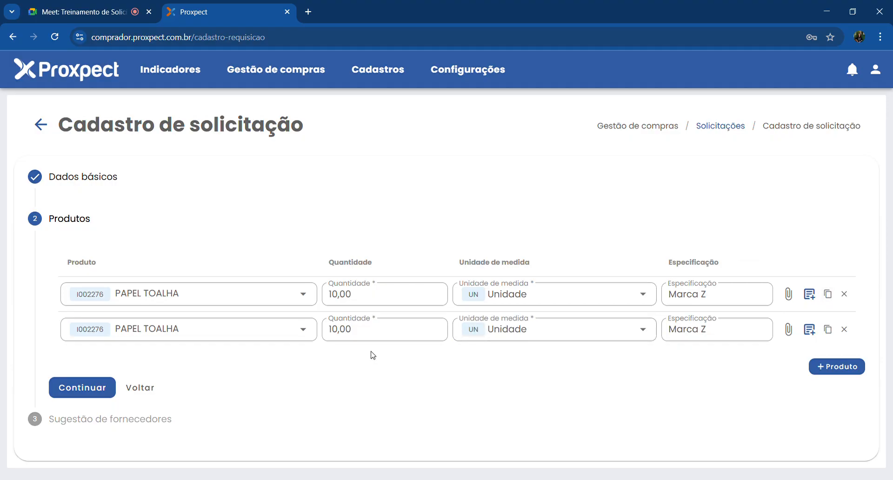
left_click(808, 330)
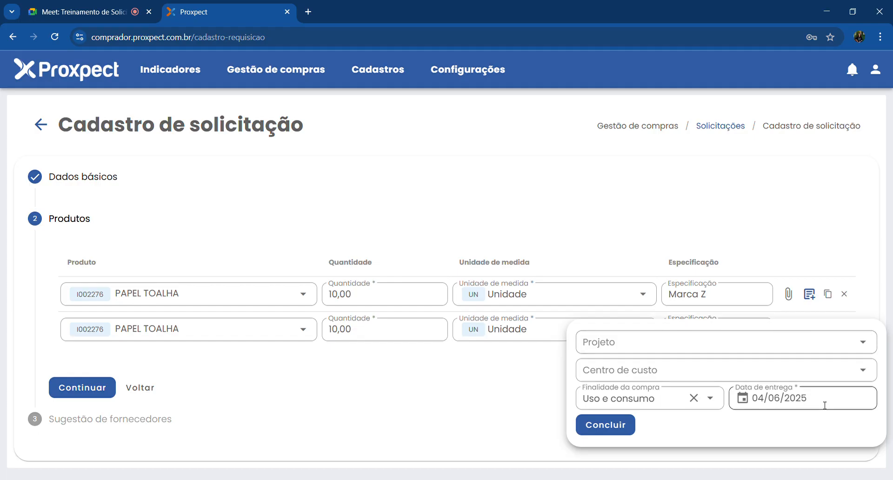
left_click(824, 406)
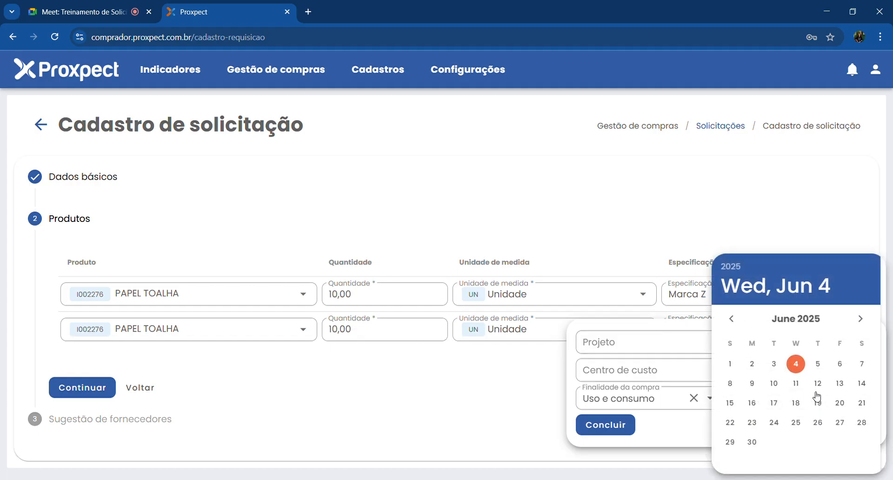
left_click(840, 385)
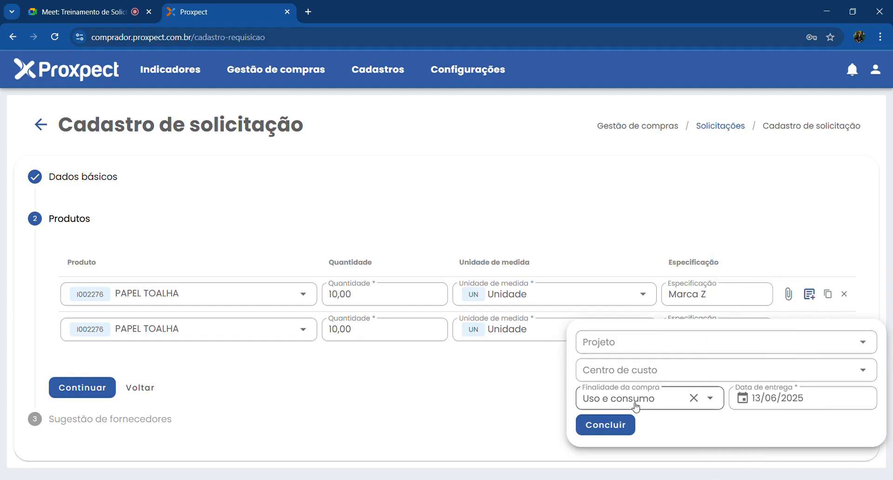
left_click(621, 426)
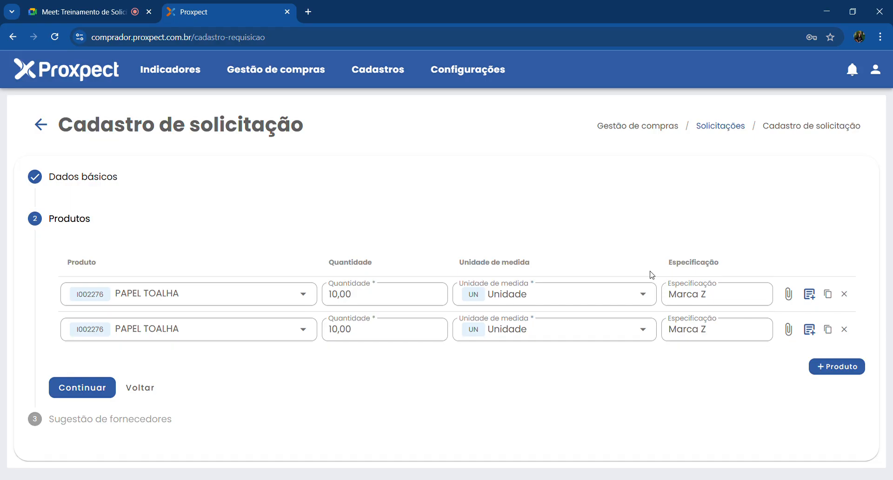
left_click(843, 329)
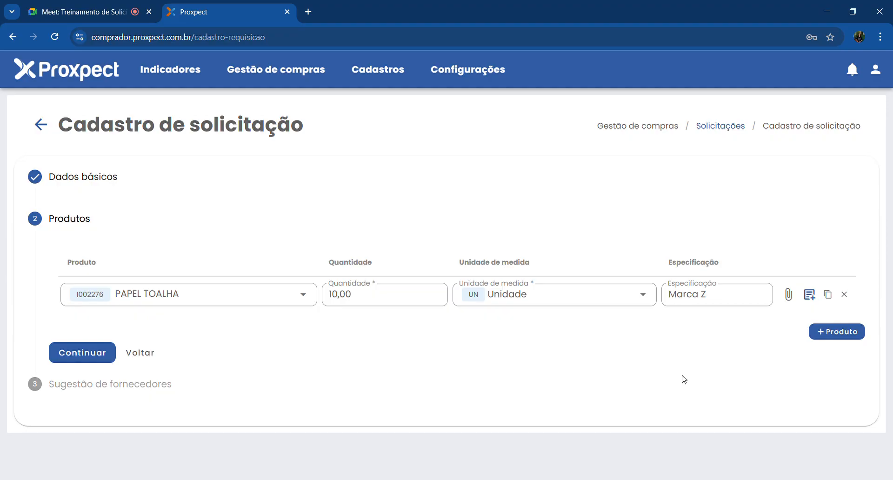
Add five empty product lines below the PAPEL TOALHA line.
left_click(827, 340)
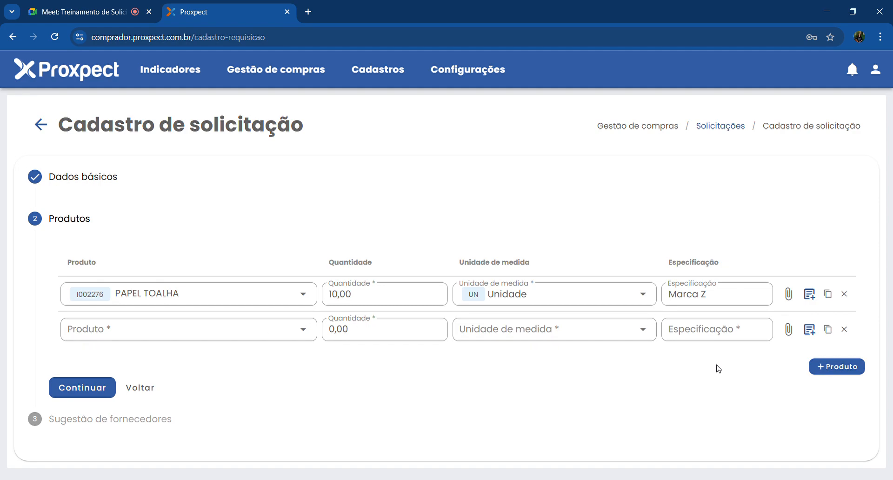
left_click(857, 366)
left_click(839, 401)
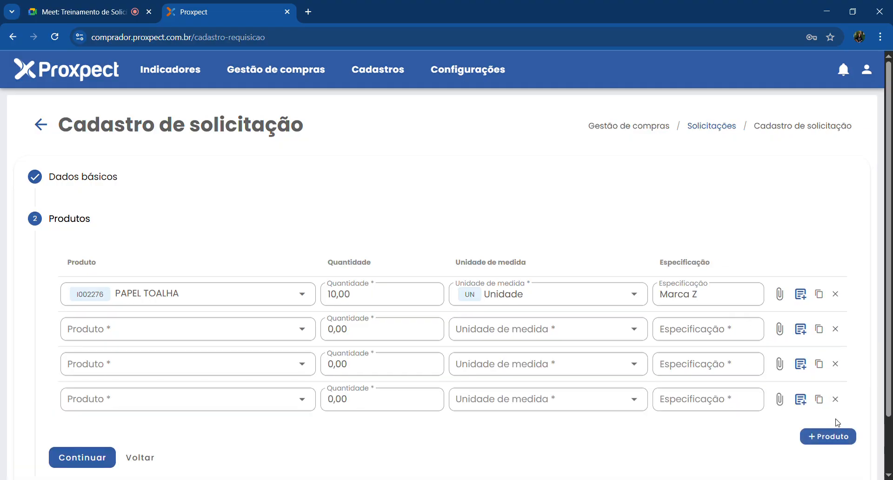
left_click(836, 436)
left_click(837, 470)
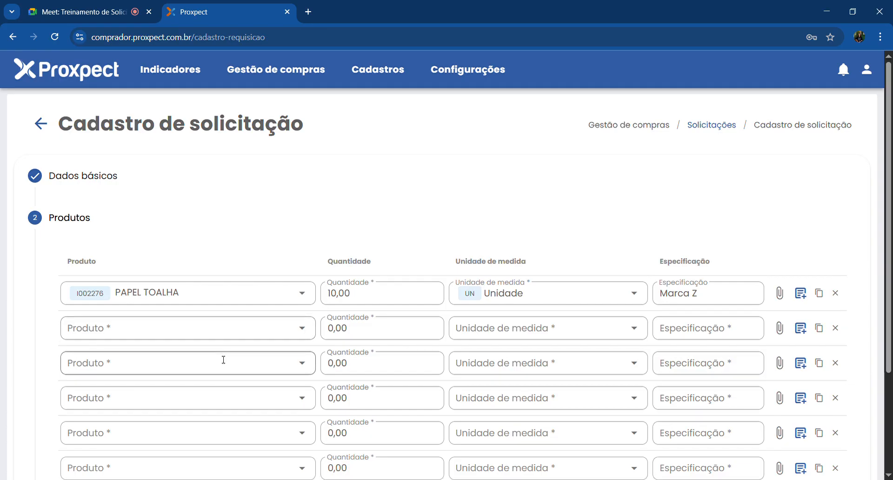
Delete four of the empty product lines, keeping only one below PAPEL TOALHA.
scroll(222, 361, "down", 3)
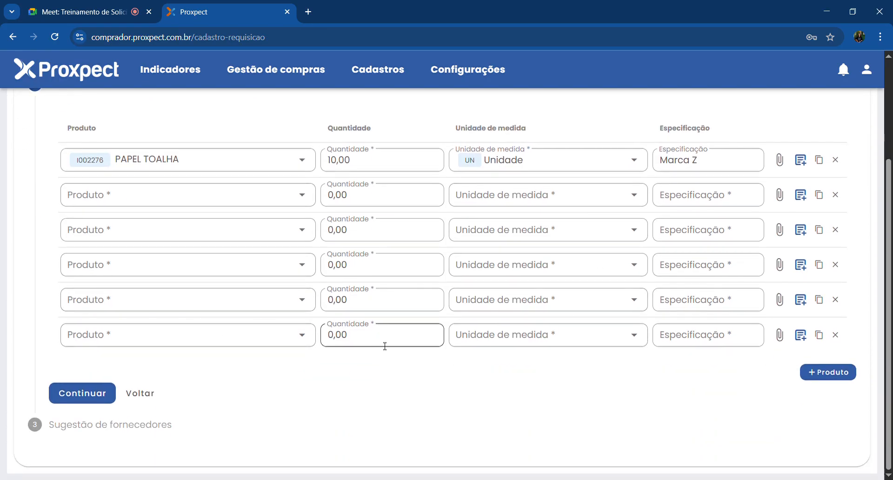
left_click(834, 334)
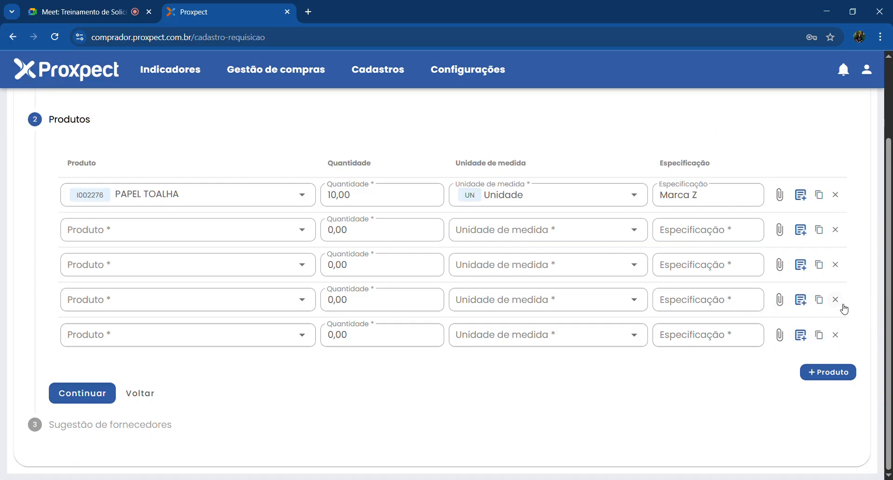
left_click(837, 335)
left_click(841, 335)
left_click(842, 335)
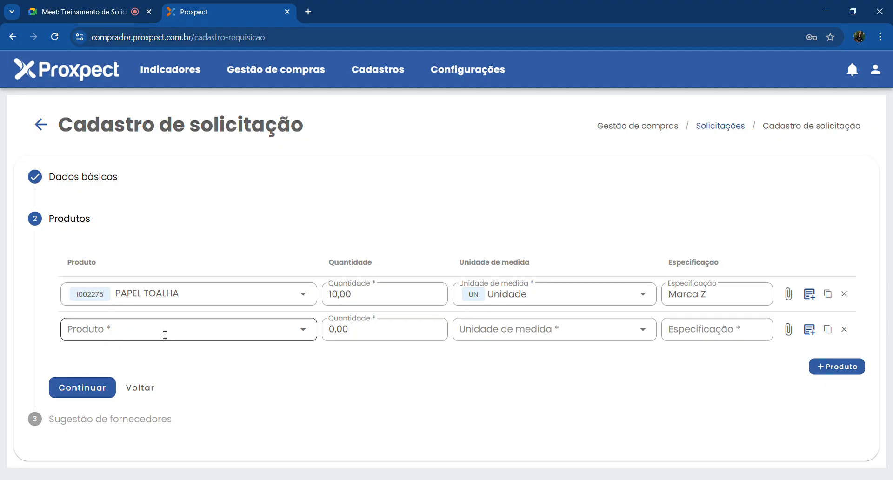
Search for "Material" in the empty product line and choose MATERIAL DE LIMPEZA (379) as its product.
left_click(141, 340)
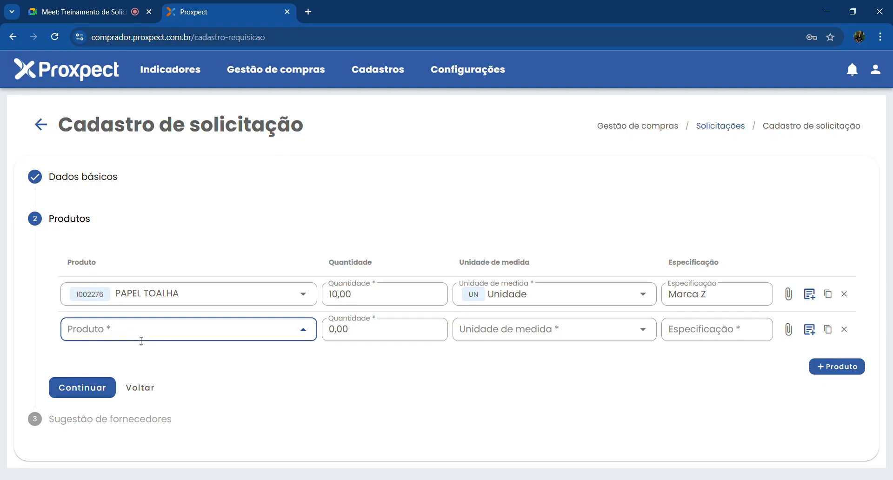
type("Material")
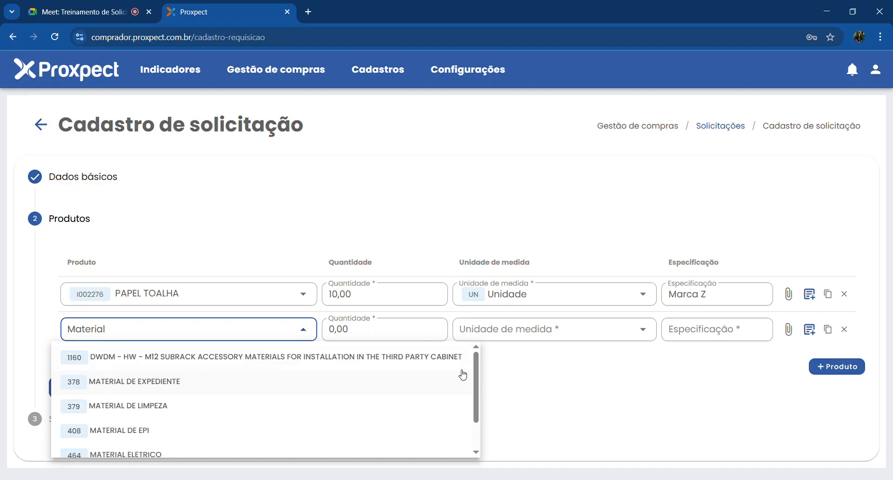
scroll(477, 370, "down", 1)
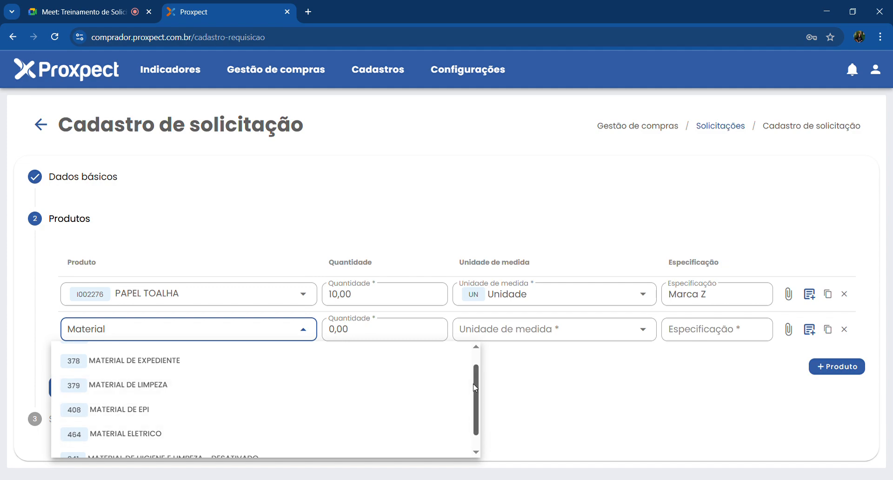
left_click_drag(470, 390, 471, 399)
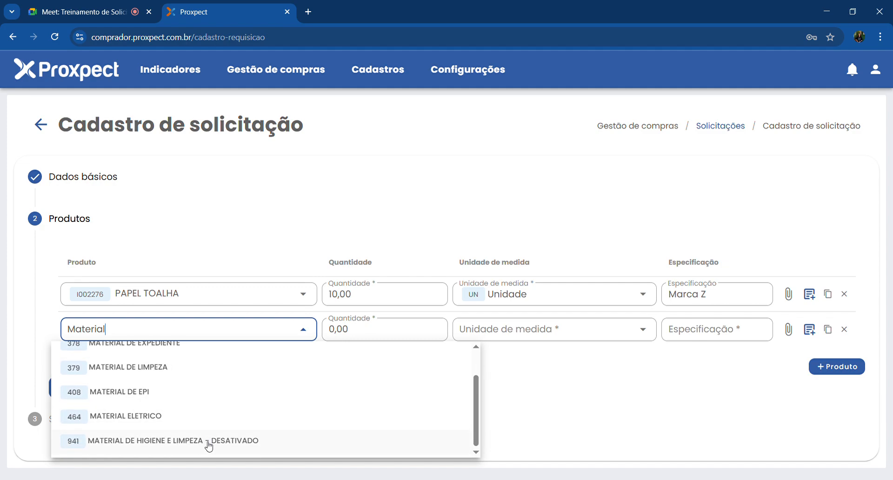
left_click_drag(478, 394, 470, 386)
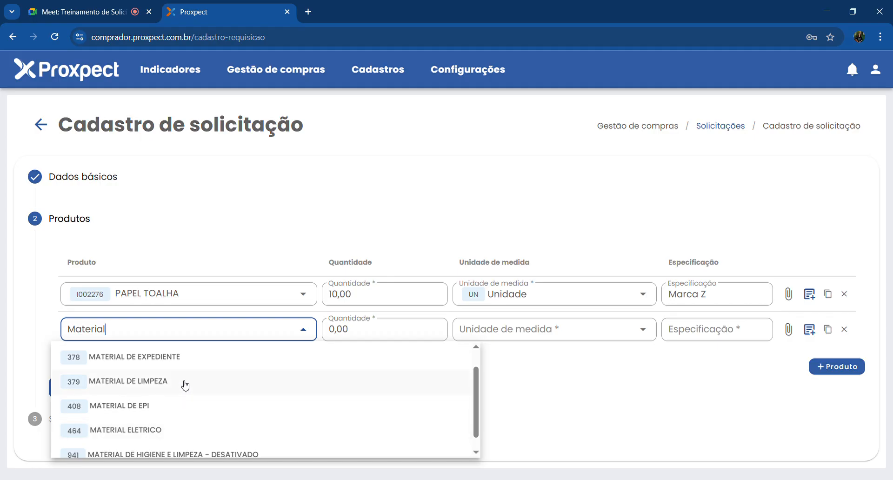
left_click(112, 383)
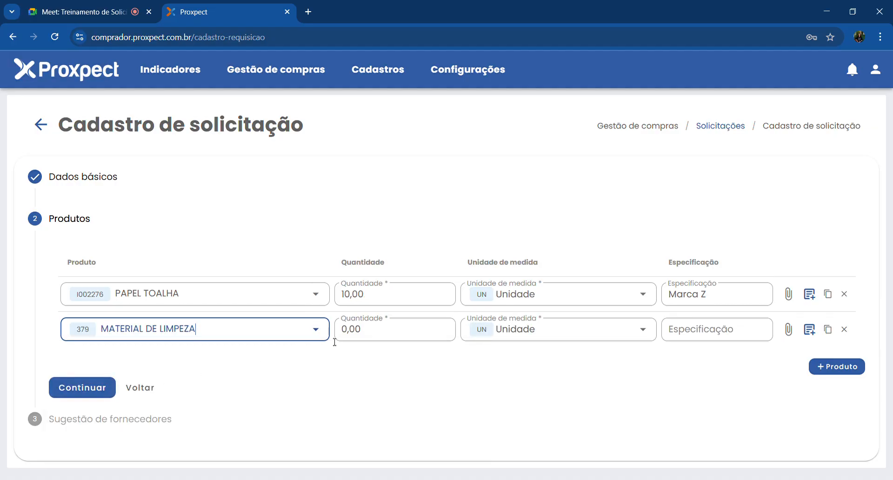
Set the MATERIAL DE LIMPEZA line's quantity to 20 and its specification to ESPONJAS.
left_click(346, 334)
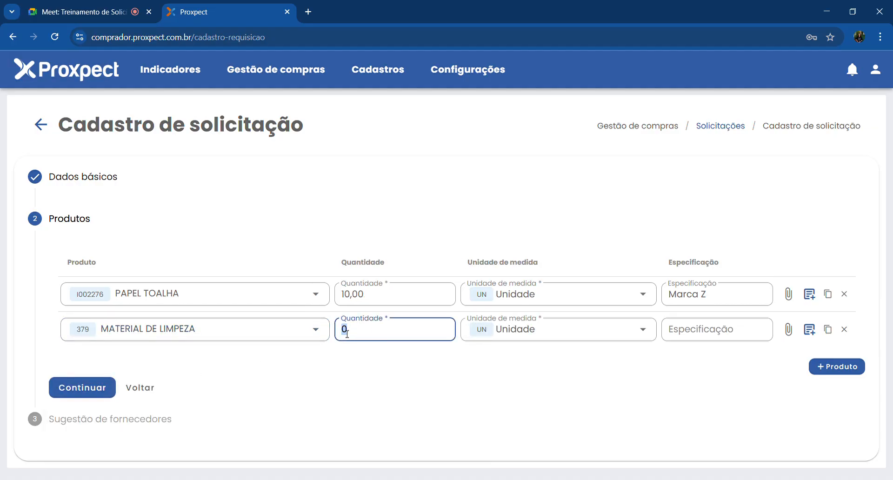
key("BackSpace")
type("20")
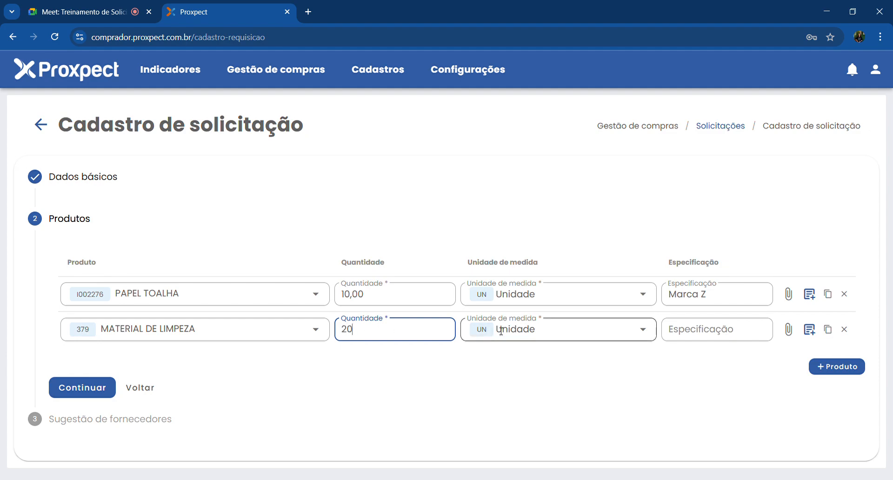
left_click(703, 333)
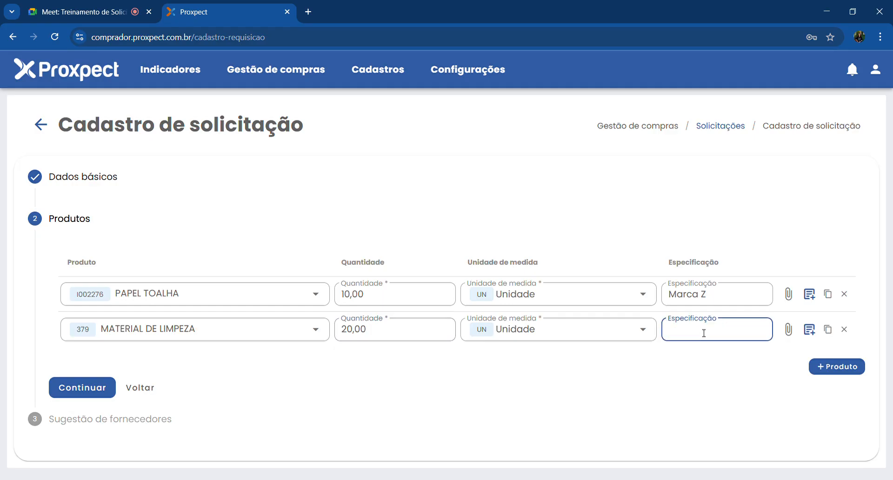
type("E")
key("BackSpace")
type("ESPONJAR")
key("BackSpace")
type("S")
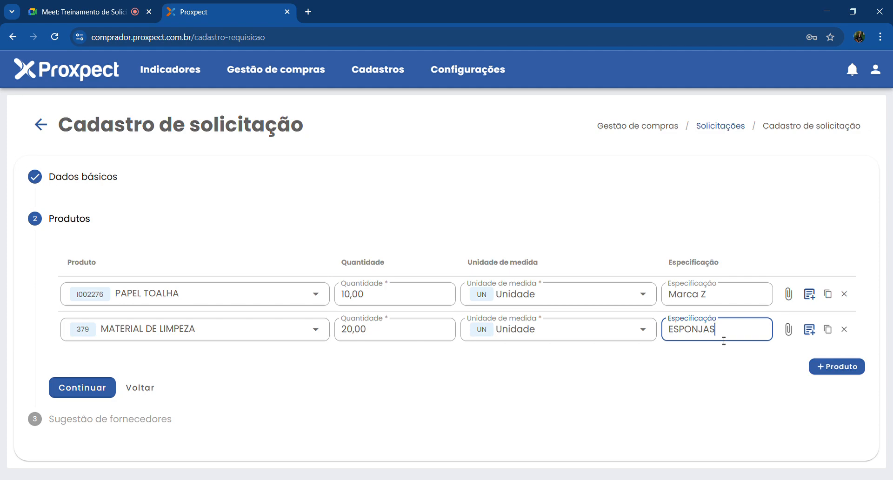
Look at the attachment, observation and additional data fields of the MATERIAL DE LIMPEZA line without changing them.
left_click(788, 330)
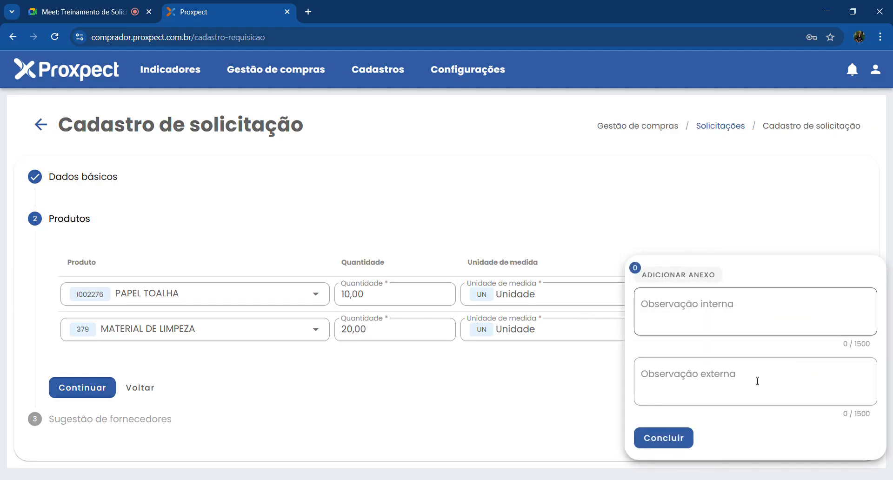
left_click(604, 409)
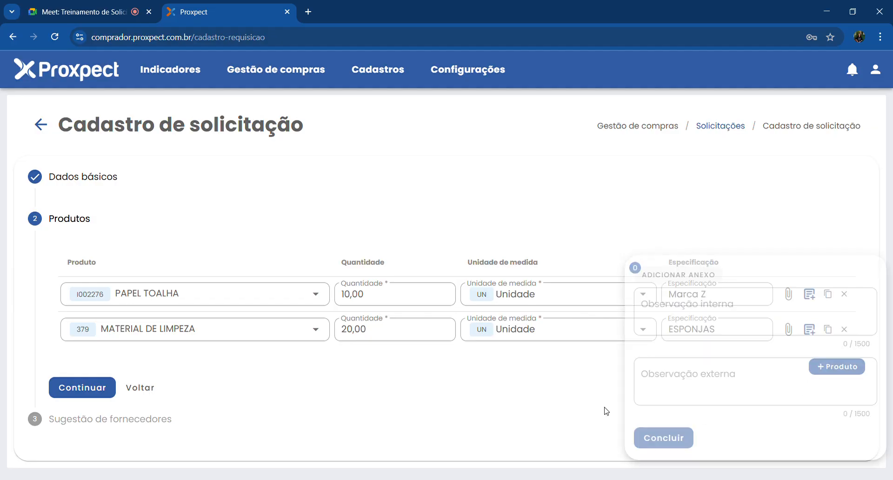
left_click(809, 329)
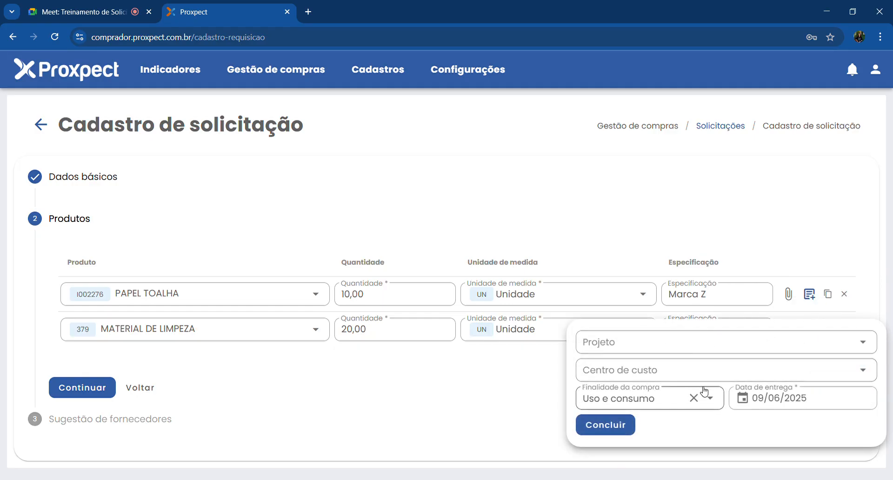
left_click(536, 398)
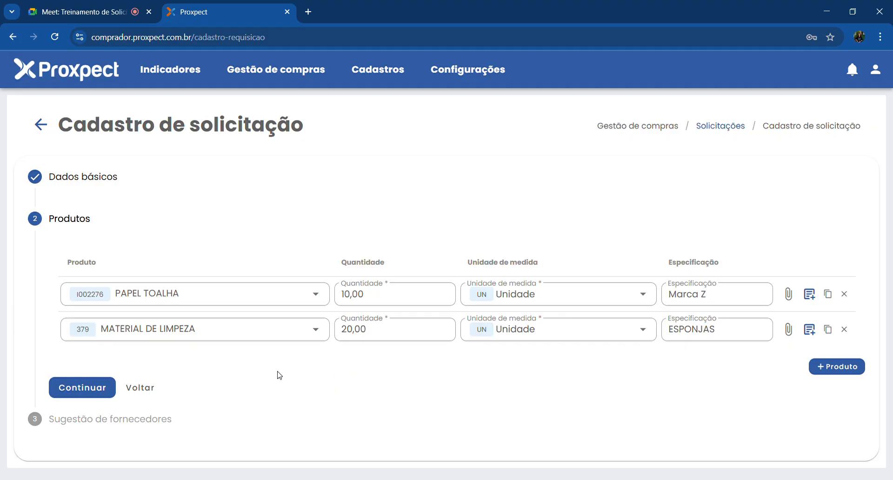
Advance to the supplier suggestion stage, return to the products, and advance to the suggestions again.
left_click(92, 391)
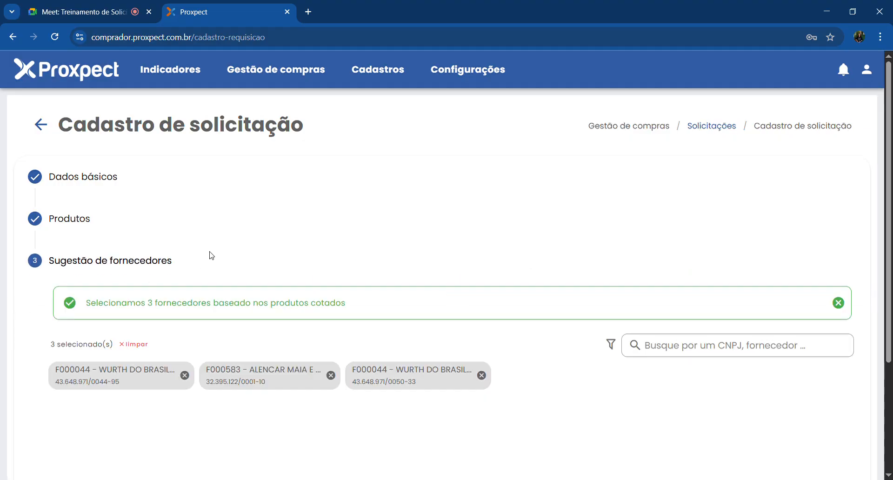
scroll(256, 245, "down", 2)
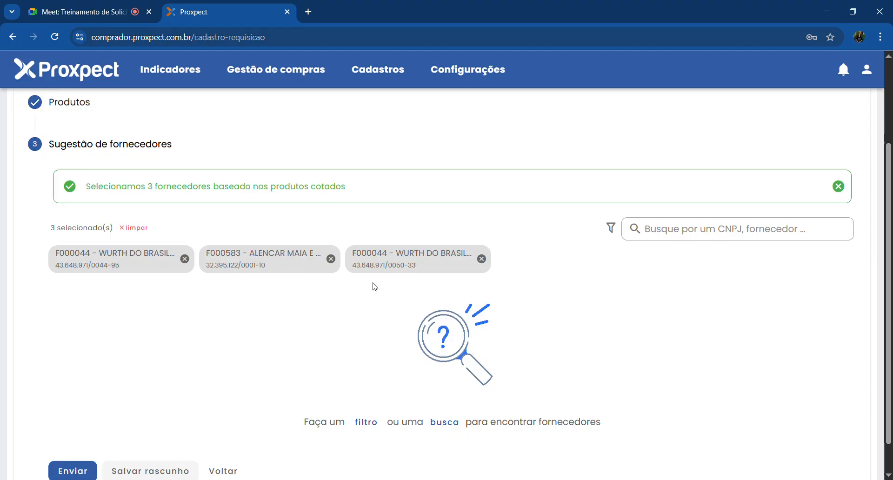
left_click(227, 470)
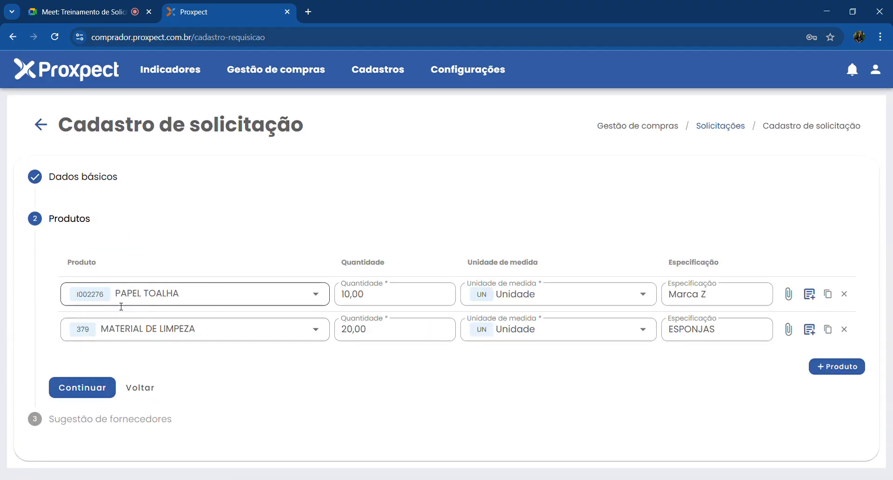
left_click(79, 390)
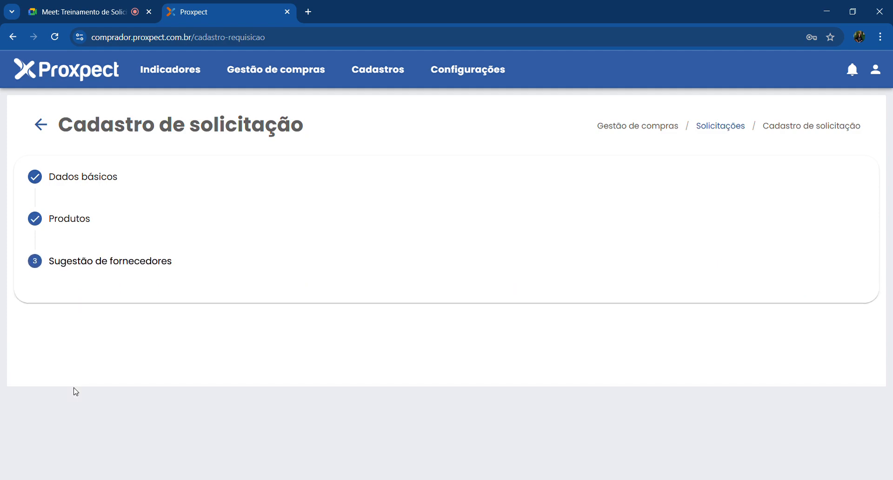
scroll(174, 321, "down", 3)
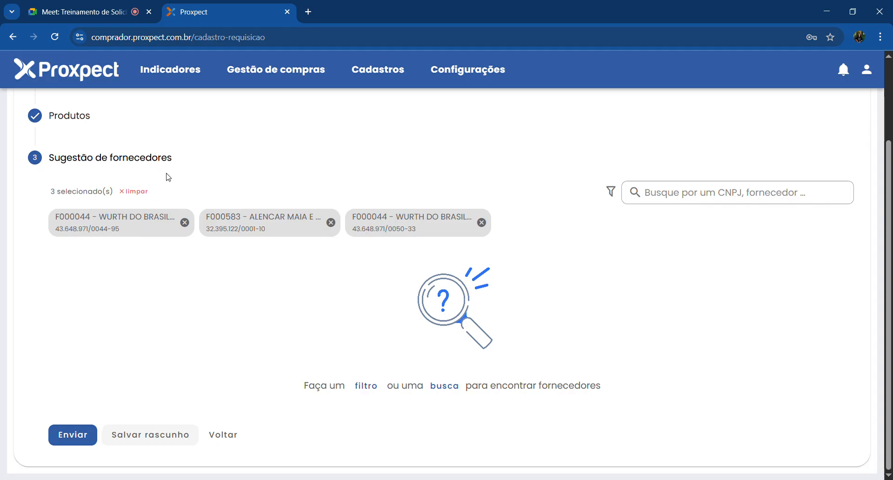
Clear all suggested suppliers, and look at the state and city filters and the supplier search.
left_click(137, 192)
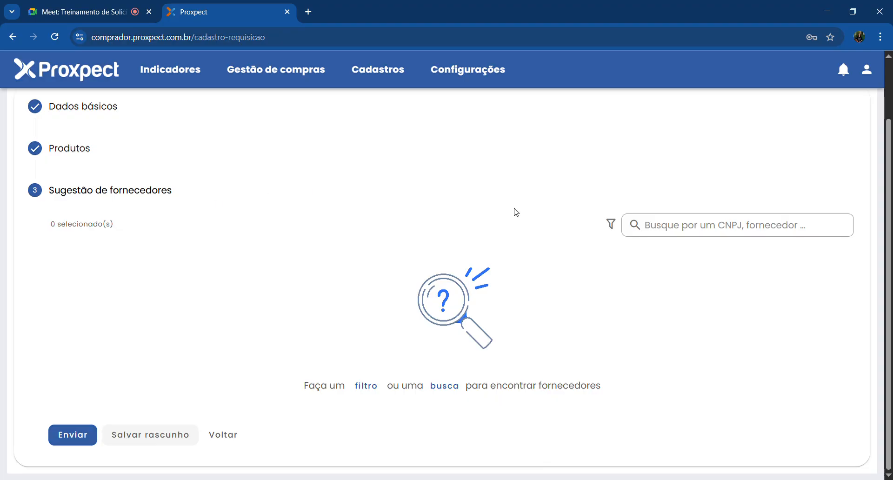
left_click(610, 224)
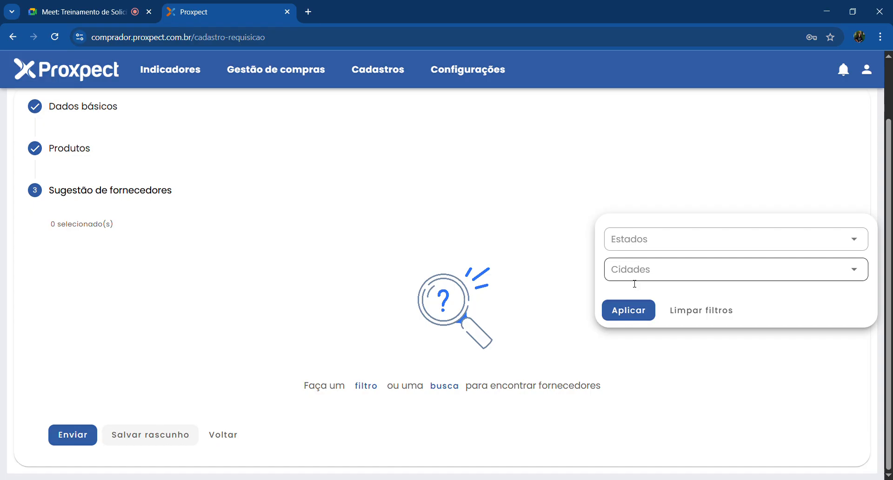
left_click(681, 155)
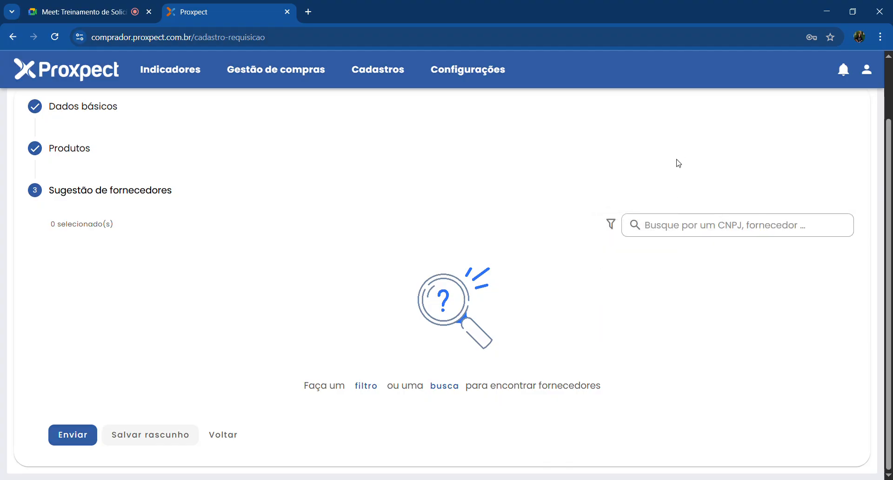
left_click(697, 227)
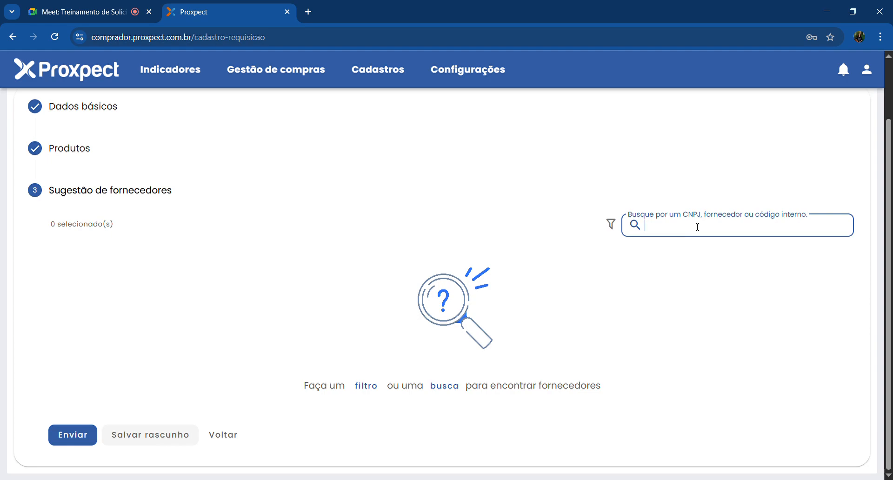
Choose Santa Catarina (SC) as the state in the supplier filter.
left_click(611, 232)
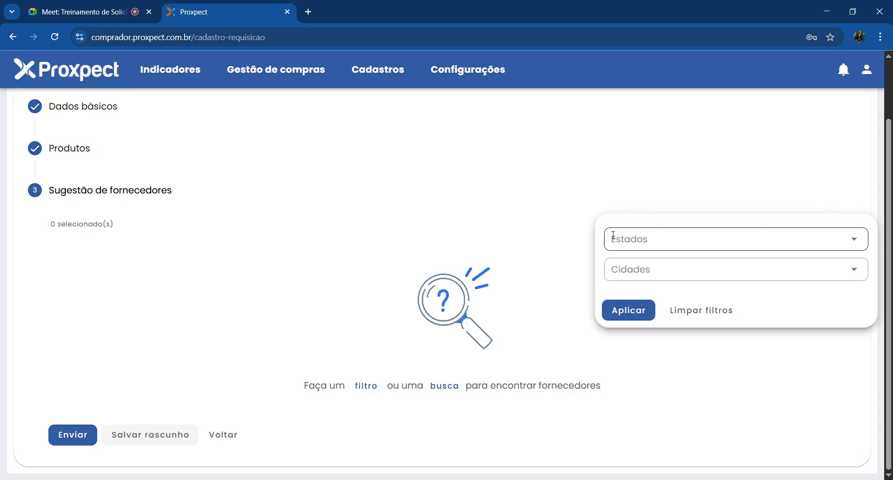
left_click(643, 246)
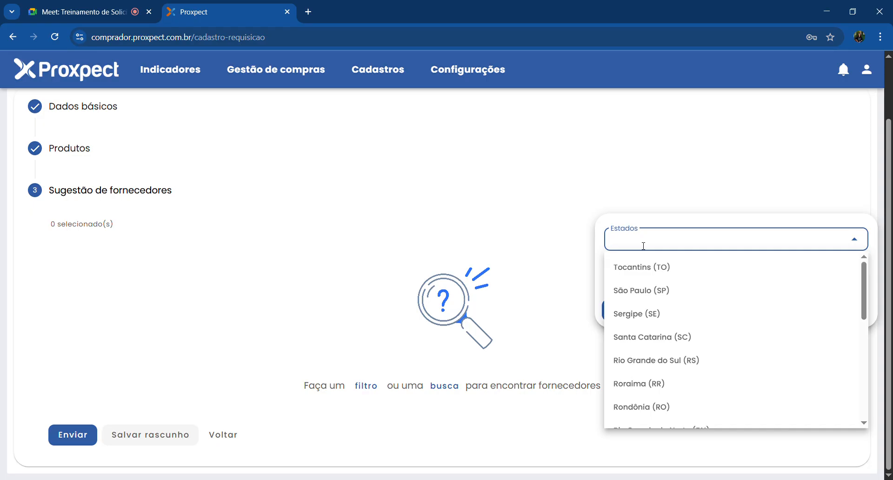
scroll(670, 321, "down", 3)
scroll(670, 321, "up", 3)
left_click(704, 340)
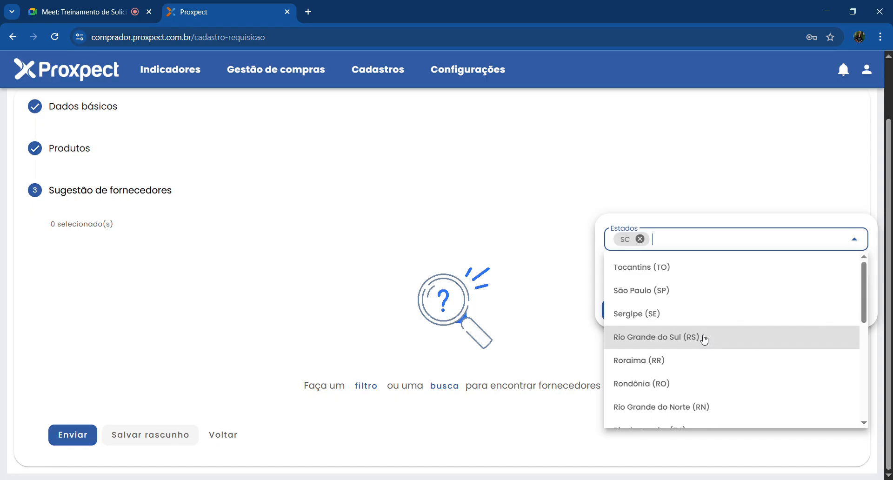
left_click(597, 241)
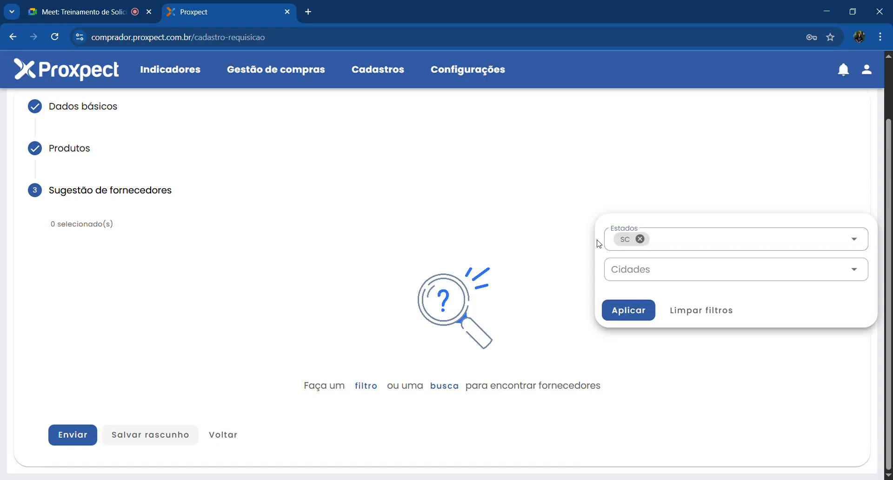
Find Criciúma by entering "CRIC", choose it as the filter's city, and apply the supplier filter.
left_click(626, 274)
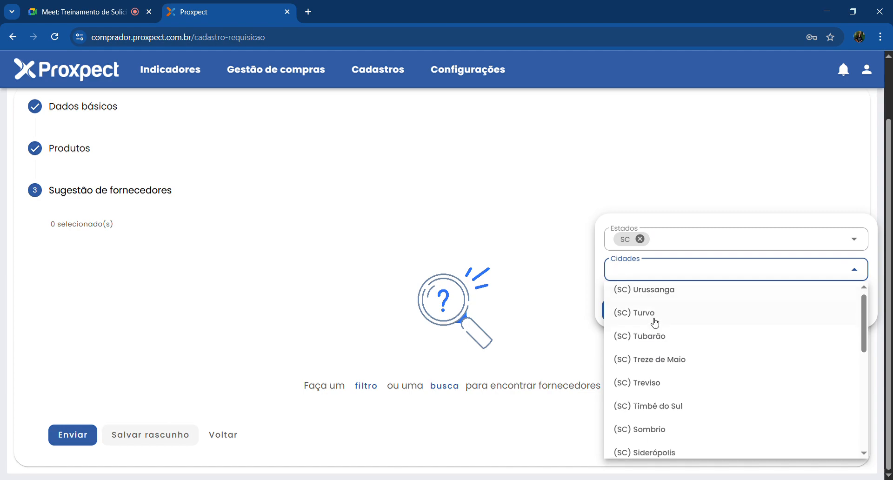
scroll(653, 347, "down", 4)
scroll(653, 348, "down", 2)
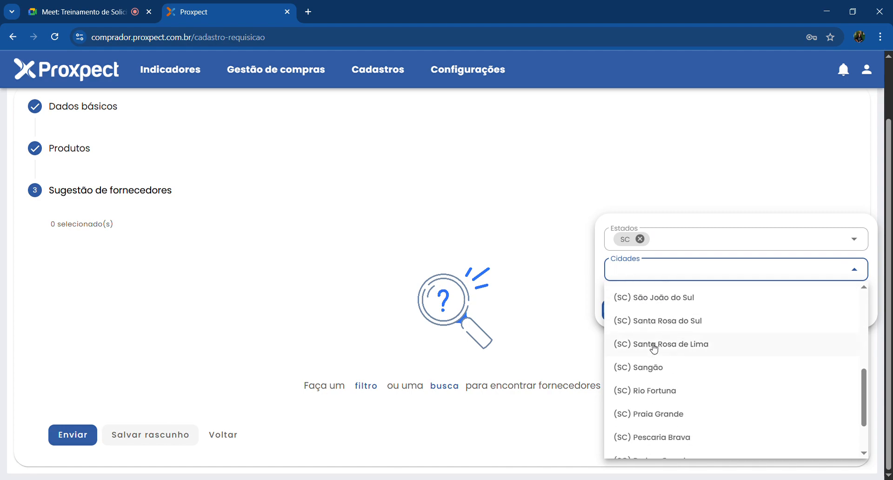
scroll(653, 348, "down", 3)
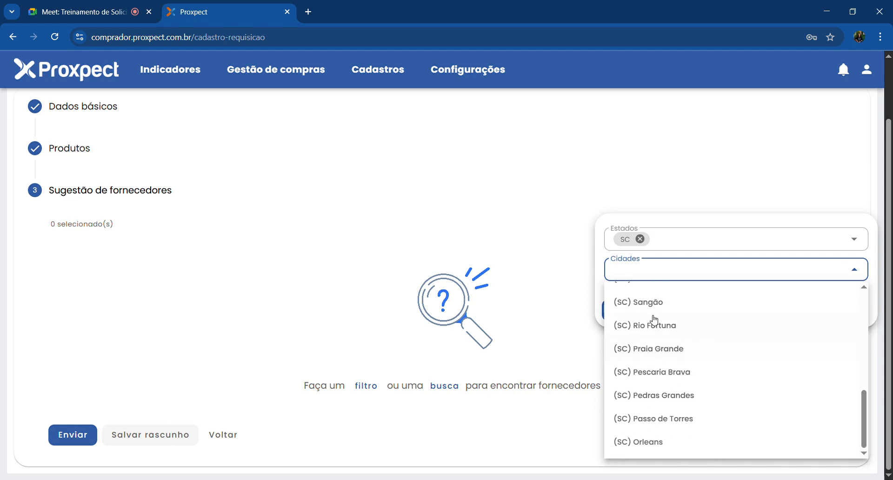
type("CRIC")
left_click(668, 297)
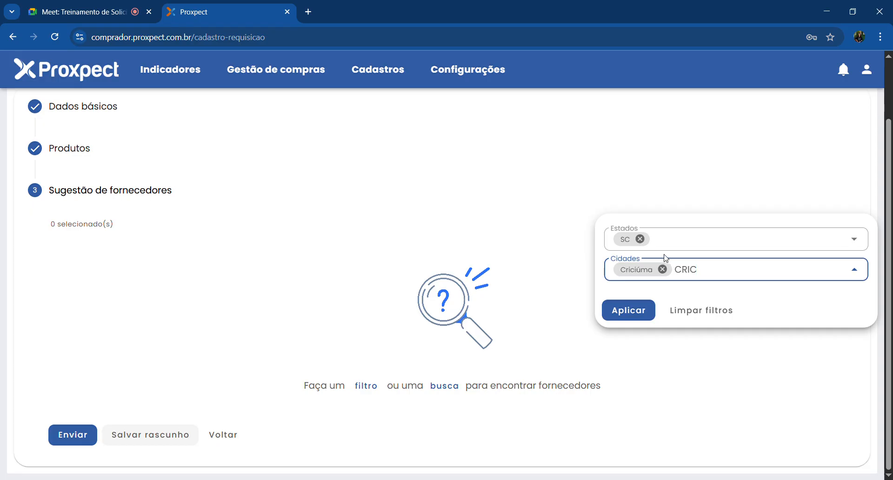
left_click(664, 254)
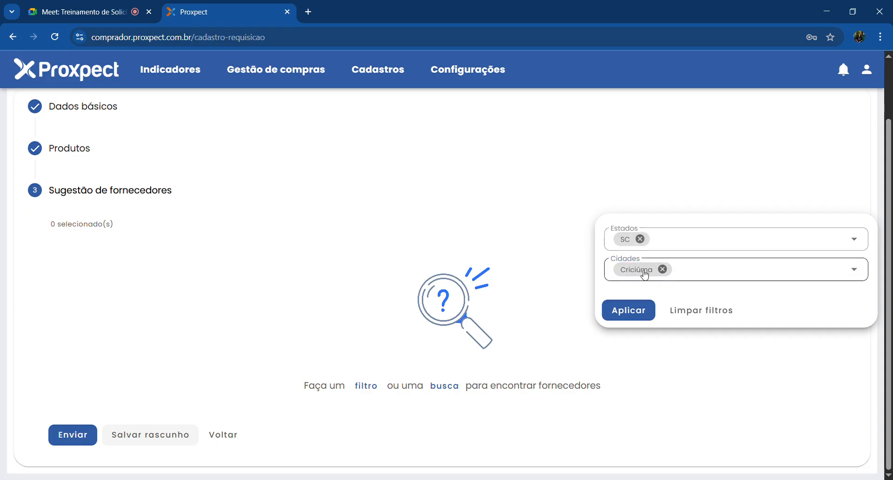
left_click(644, 308)
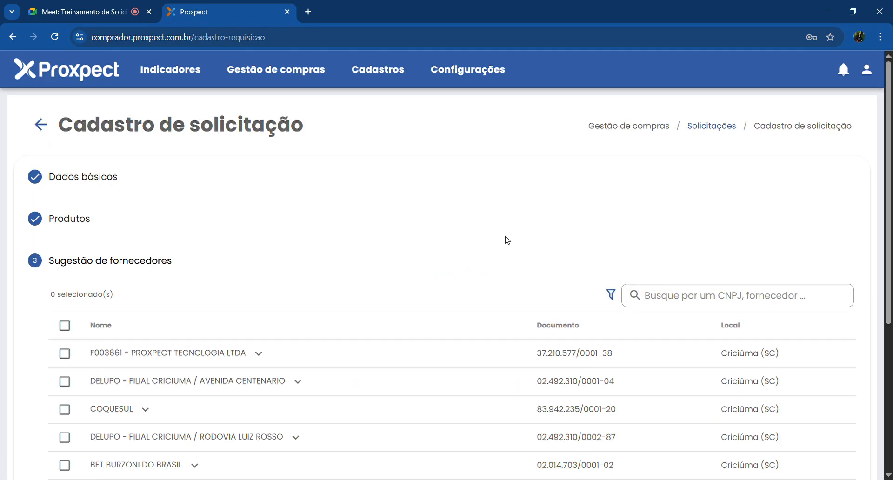
Examine the suppliers filtered for Criciúma, including the internal code in the name, and page forward and back through the list.
scroll(506, 240, "down", 3)
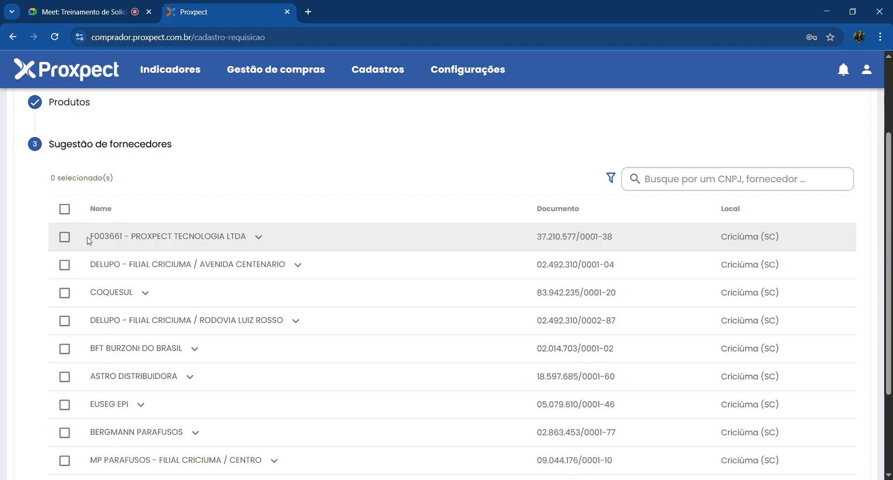
left_click_drag(90, 240, 127, 243)
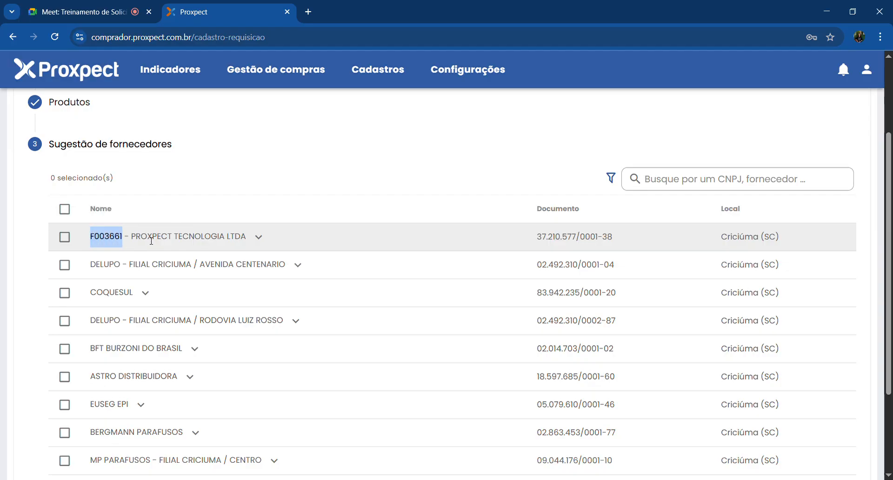
left_click(102, 245)
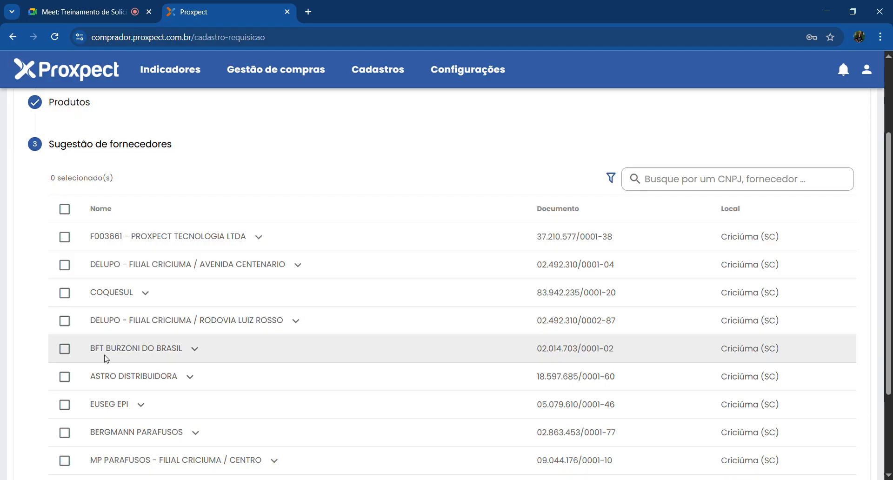
scroll(353, 227, "down", 1)
scroll(353, 227, "down", 2)
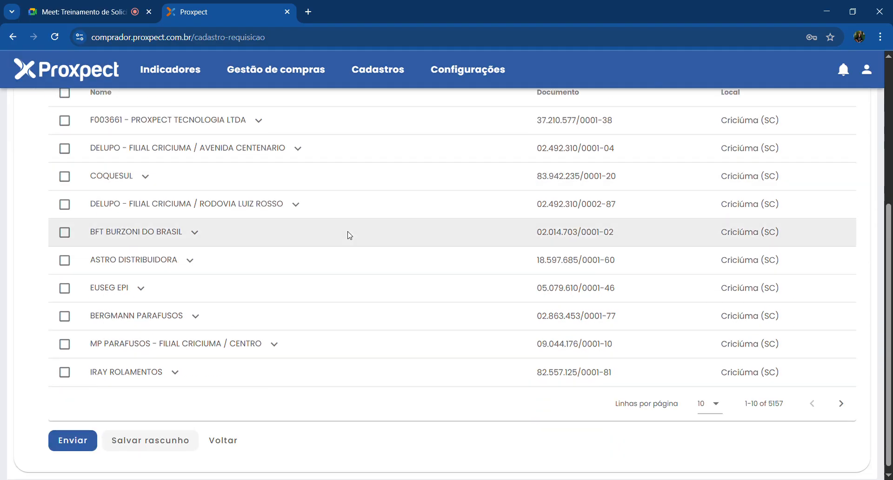
left_click(842, 403)
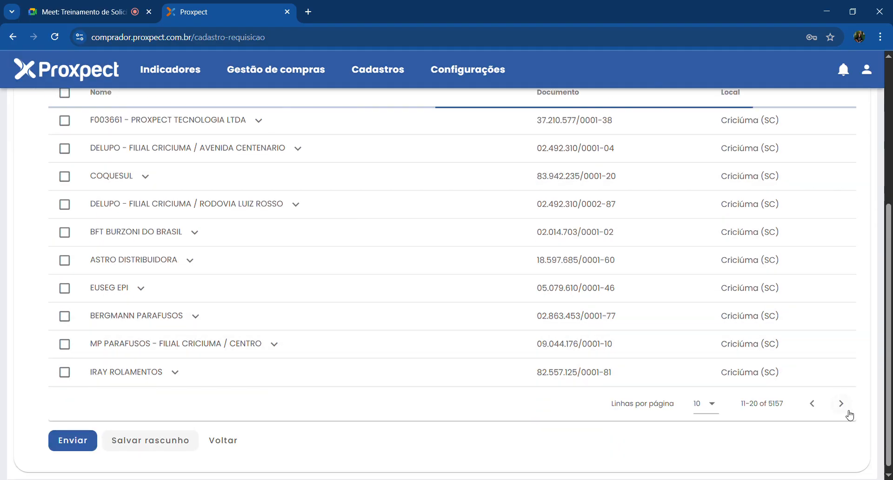
left_click(820, 405)
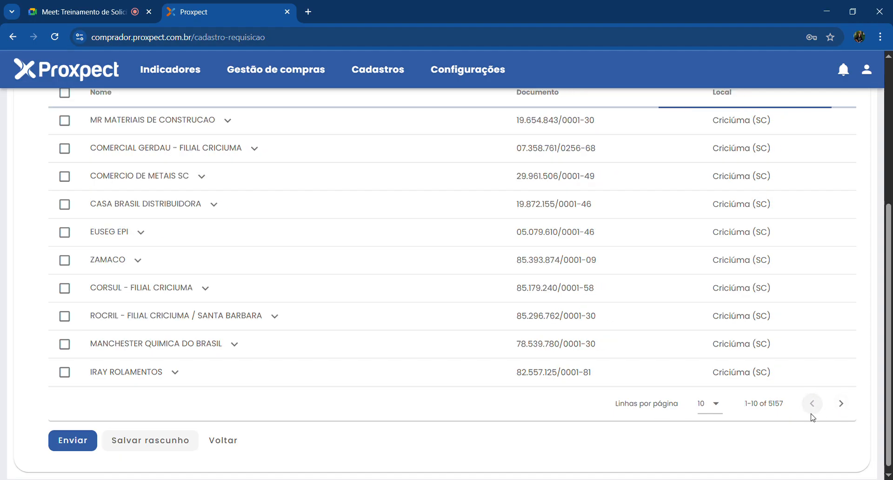
left_click(840, 404)
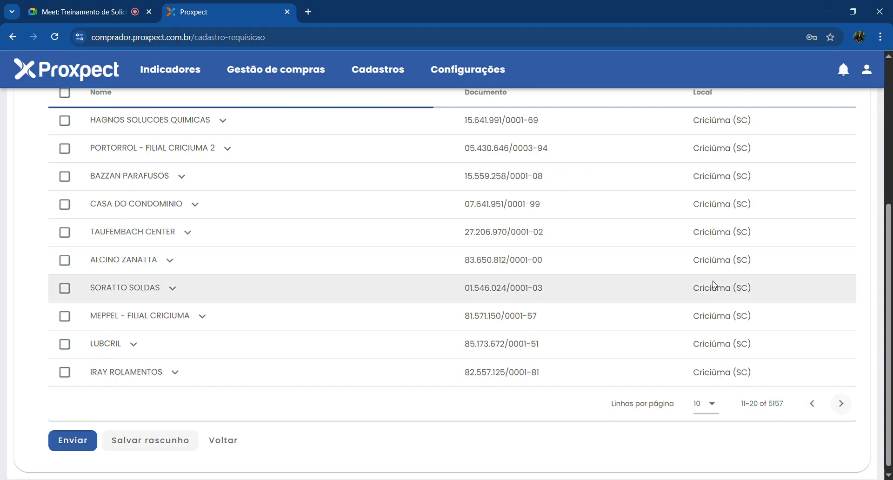
left_click(812, 404)
scroll(647, 309, "up", 5)
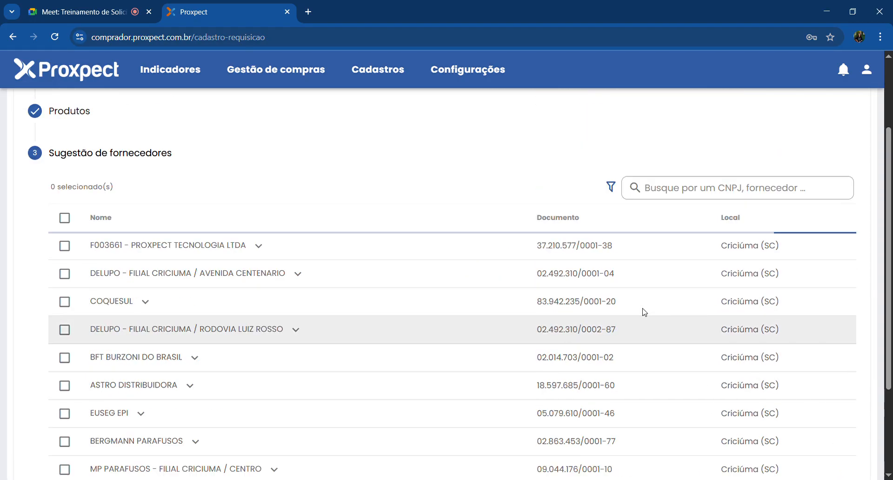
scroll(604, 253, "down", 1)
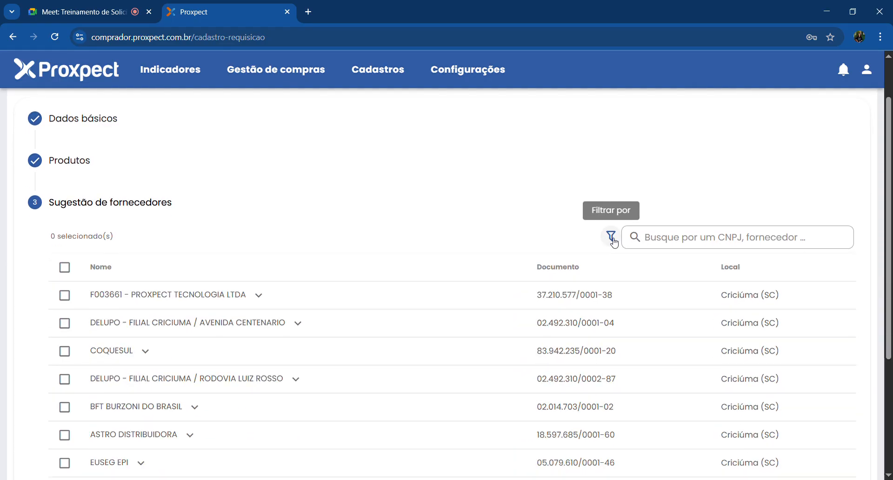
Clear the state and city supplier filters, and find and select the supplier TESTE 01 as a suggestion.
left_click(610, 237)
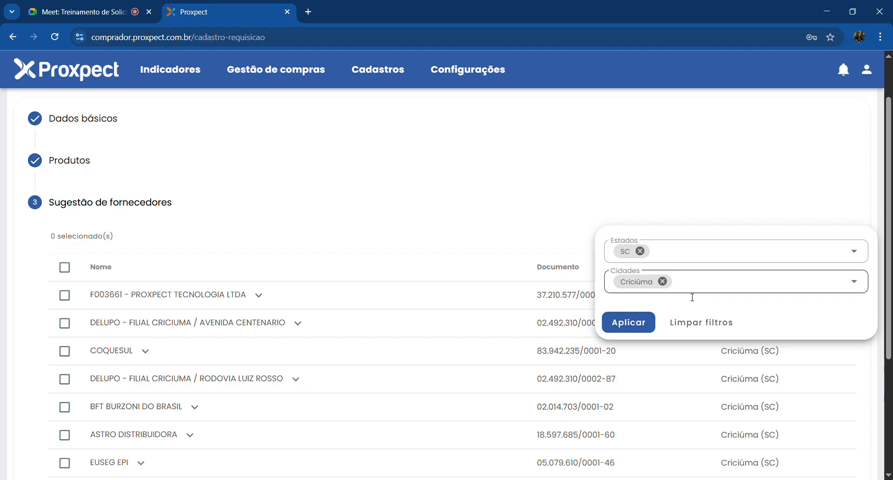
left_click(701, 322)
scroll(744, 175, "down", 1)
left_click(748, 182)
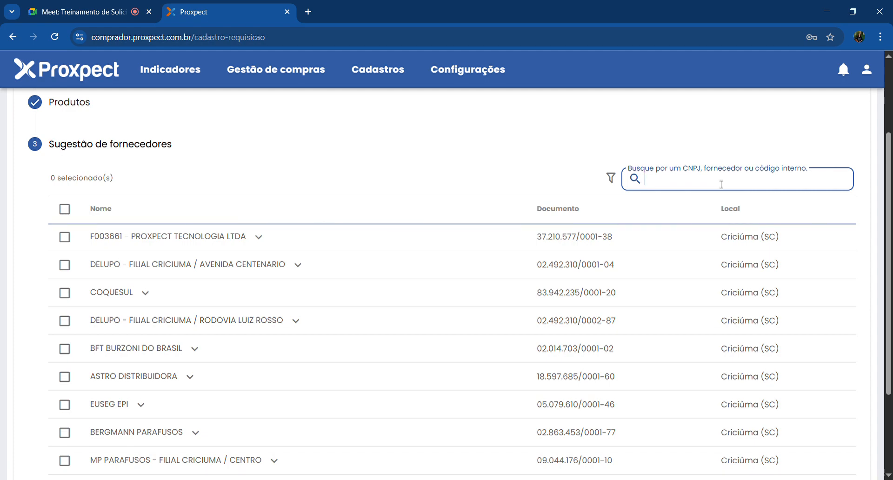
type("TESTE 01")
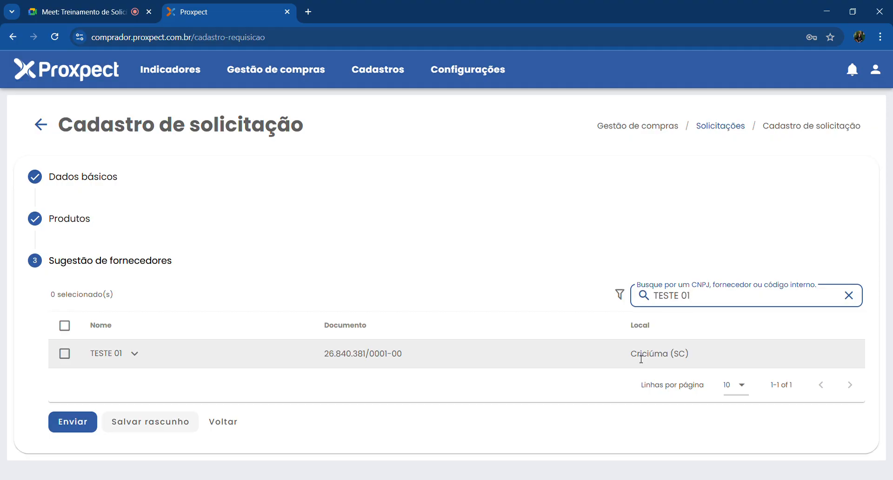
left_click(64, 353)
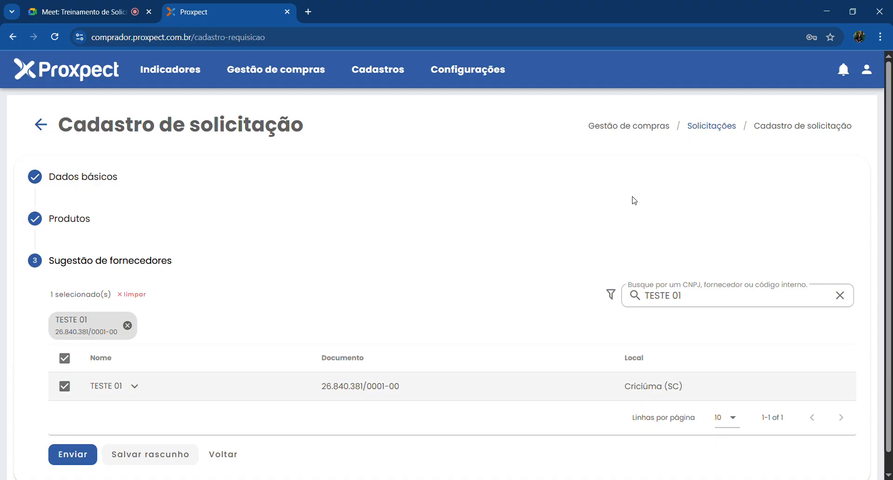
Search for the supplier MAIS UM TESTE, add it to the suggested suppliers, and clear the search.
left_click(839, 296)
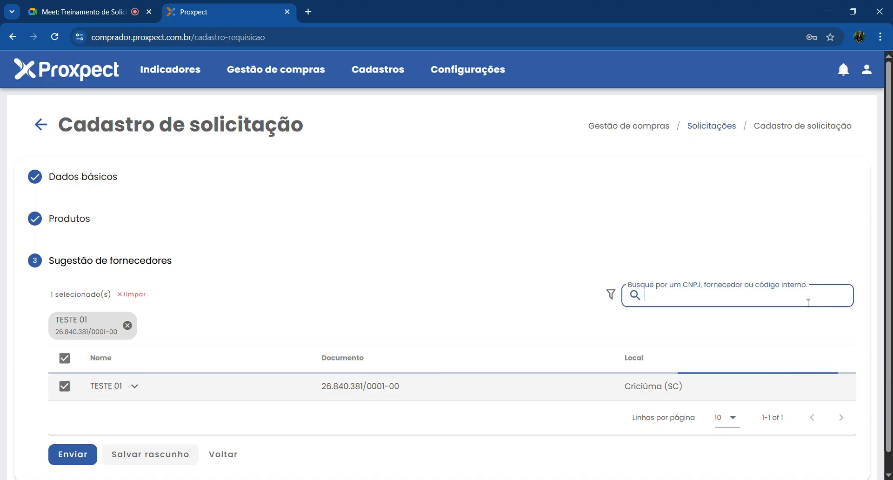
type("MAIS")
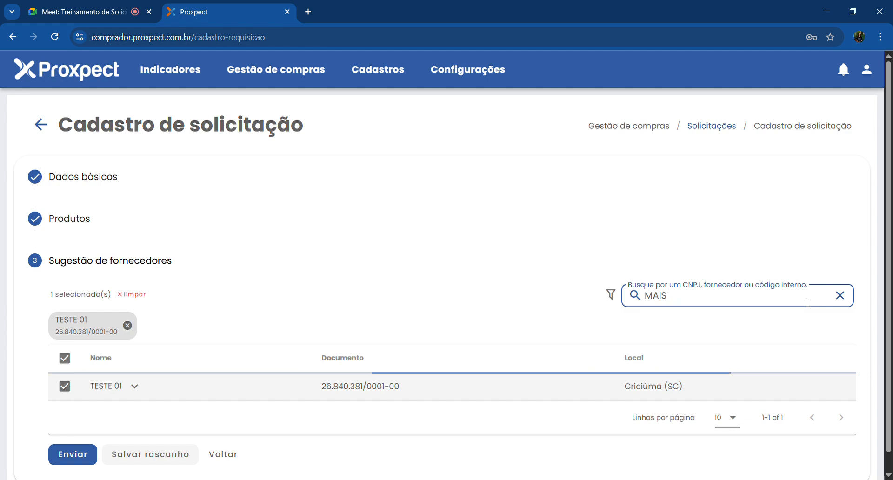
type(" UM TESTE")
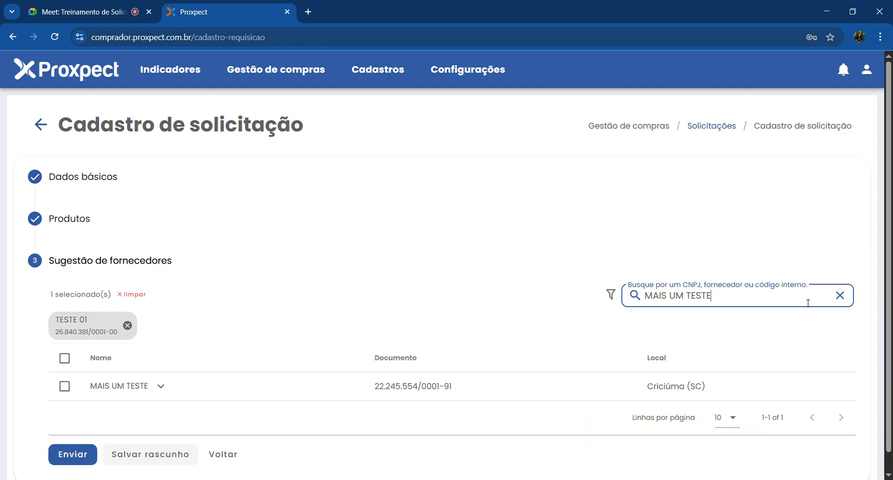
left_click(65, 386)
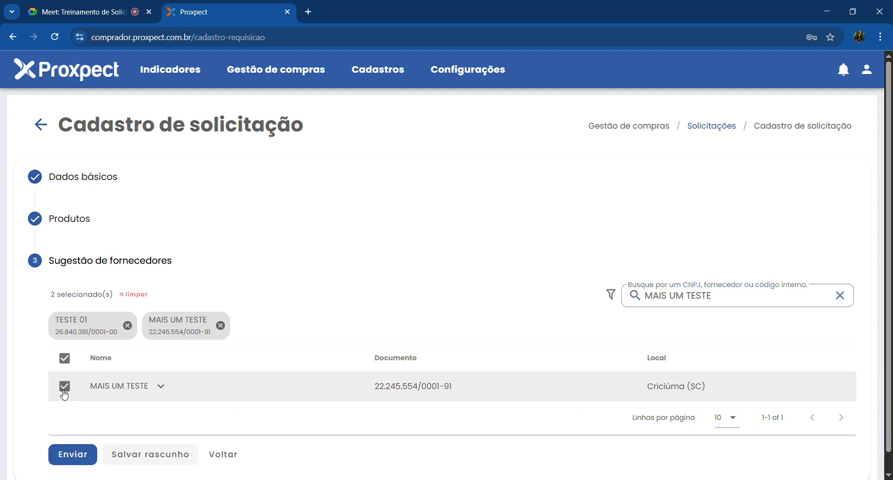
left_click(839, 296)
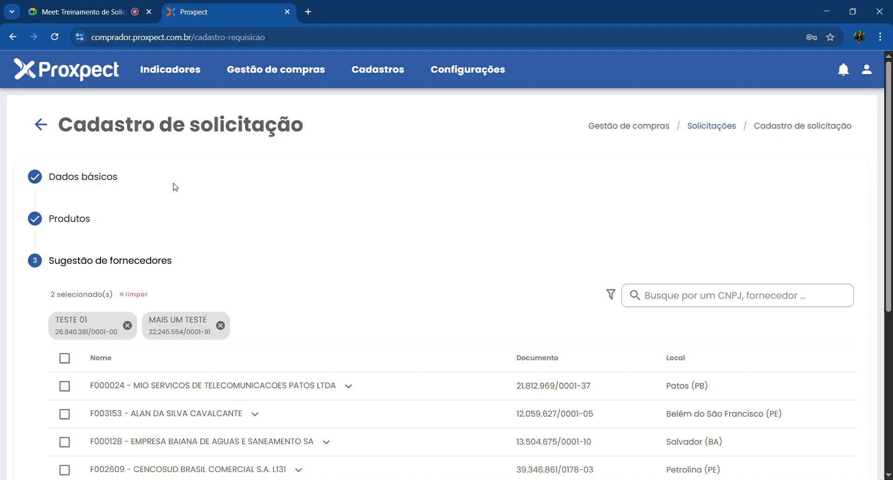
Return to the products stage and leave the request, saving it as a draft.
scroll(40, 234, "down", 6)
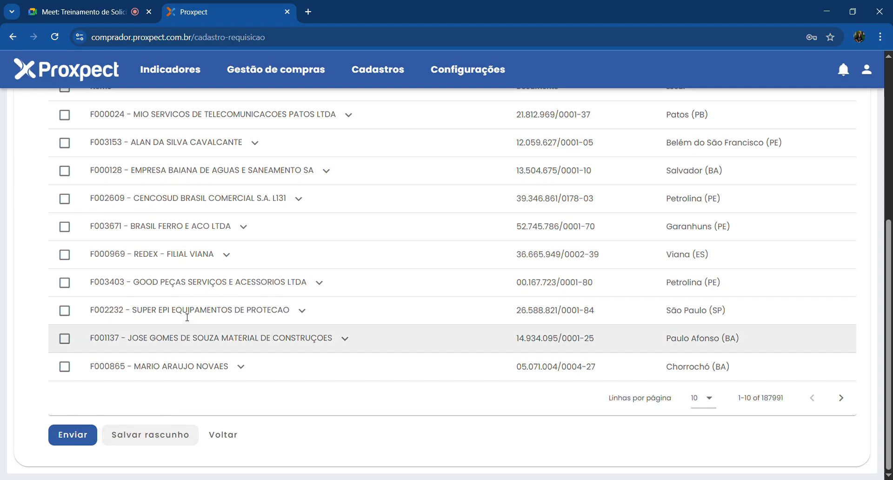
scroll(77, 309, "up", 4)
scroll(124, 259, "down", 4)
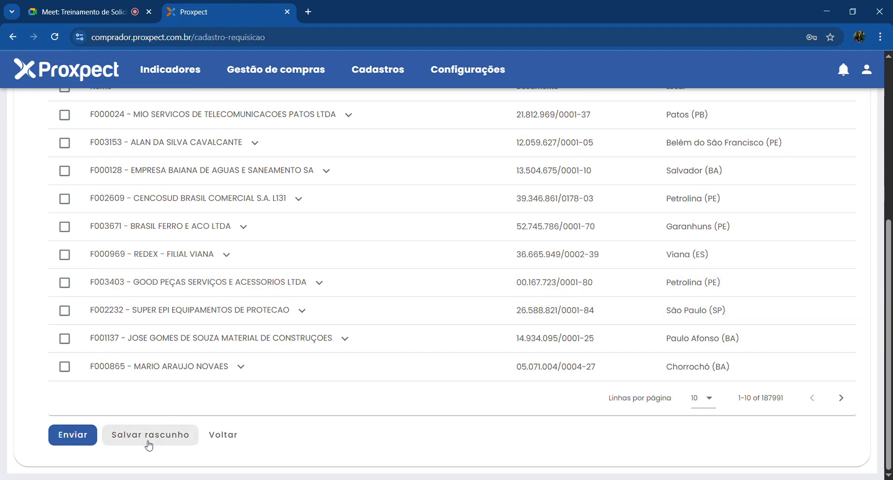
scroll(233, 329, "up", 1)
scroll(232, 367, "down", 1)
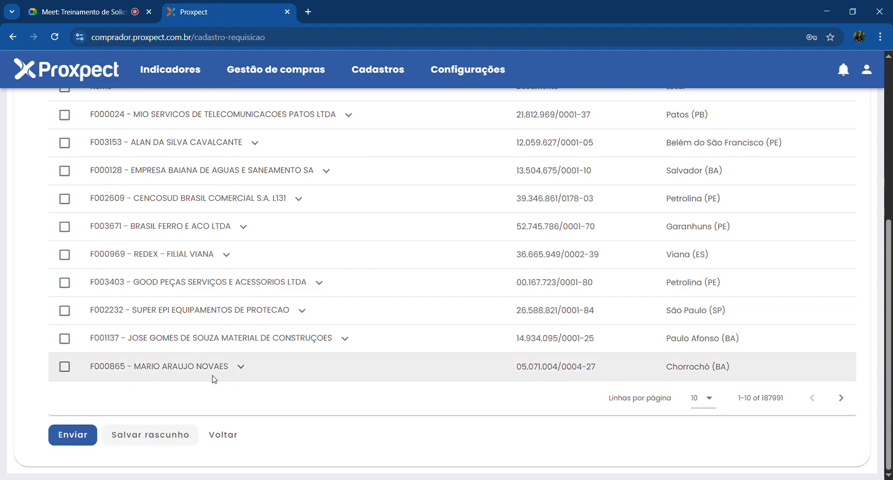
left_click(233, 443)
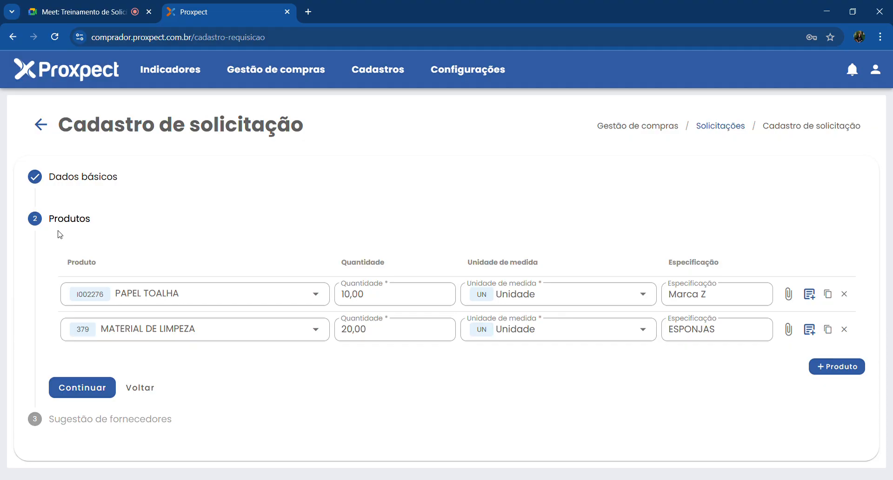
left_click(42, 124)
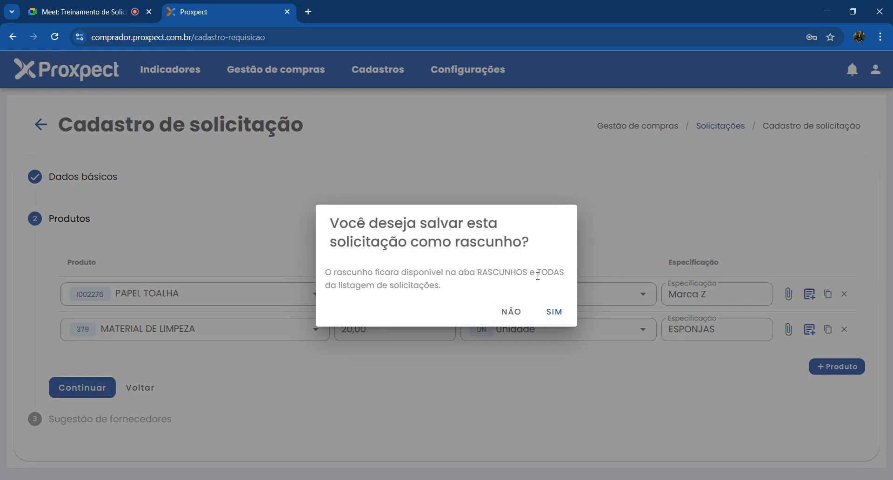
left_click(553, 314)
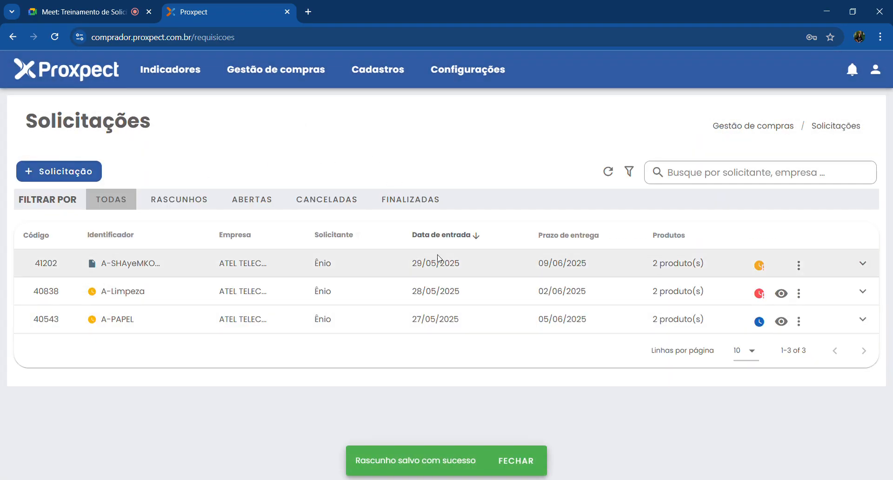
Filter the requests to drafts and open the saved draft for editing.
left_click_drag(28, 131, 153, 138)
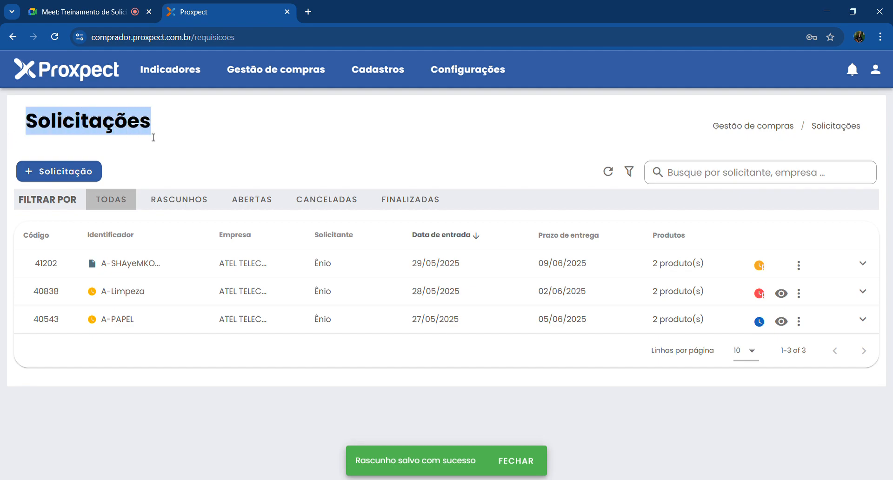
left_click(177, 138)
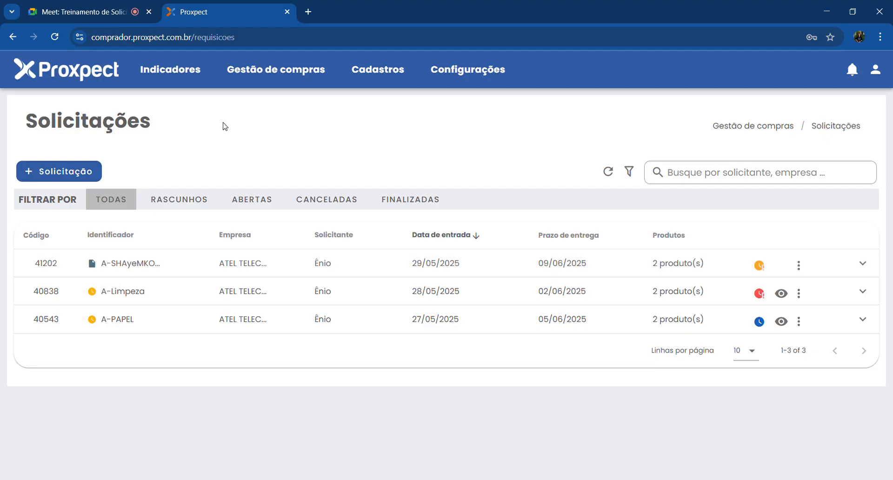
left_click(175, 210)
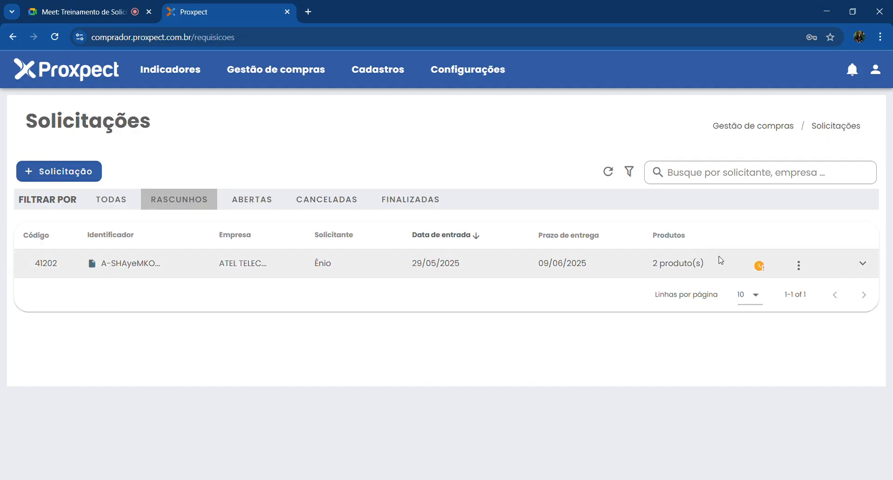
left_click(798, 265)
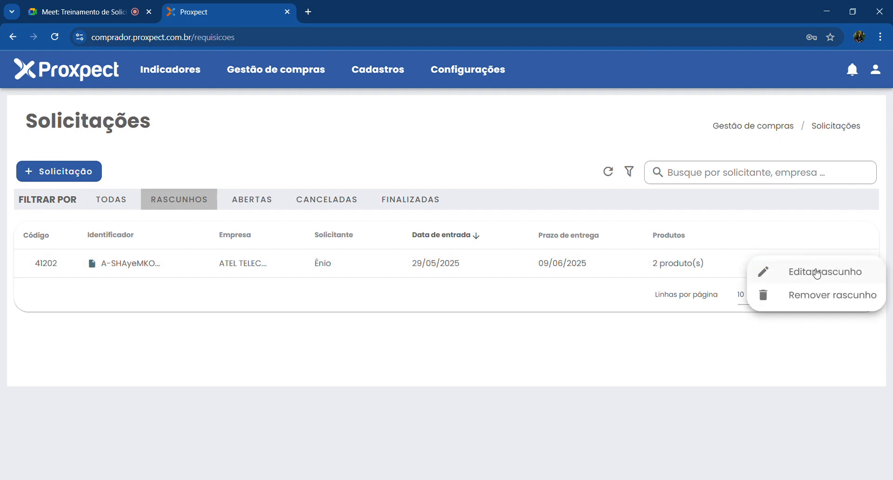
left_click(817, 274)
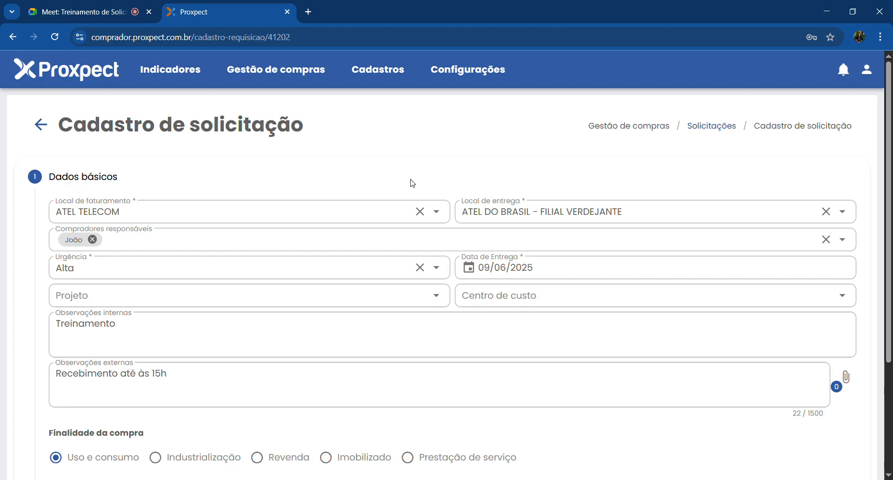
Advance the draft through the basic data and products to the supplier suggestion stage.
scroll(325, 193, "down", 3)
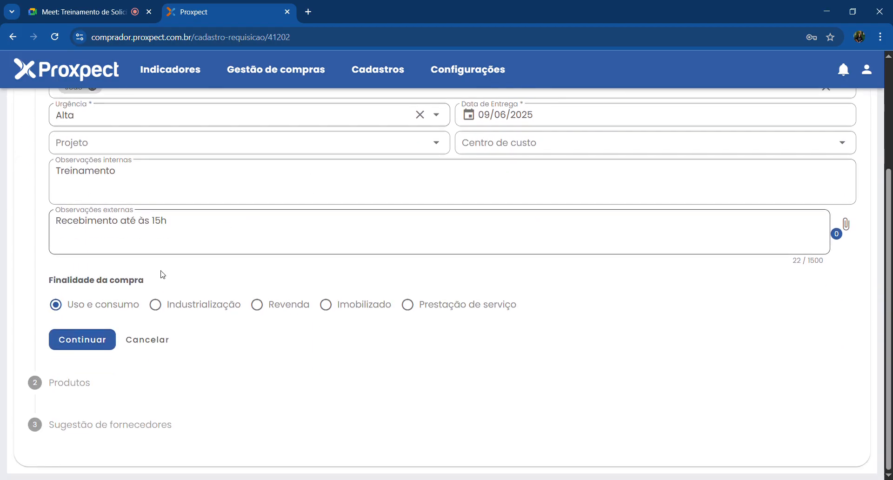
left_click(93, 340)
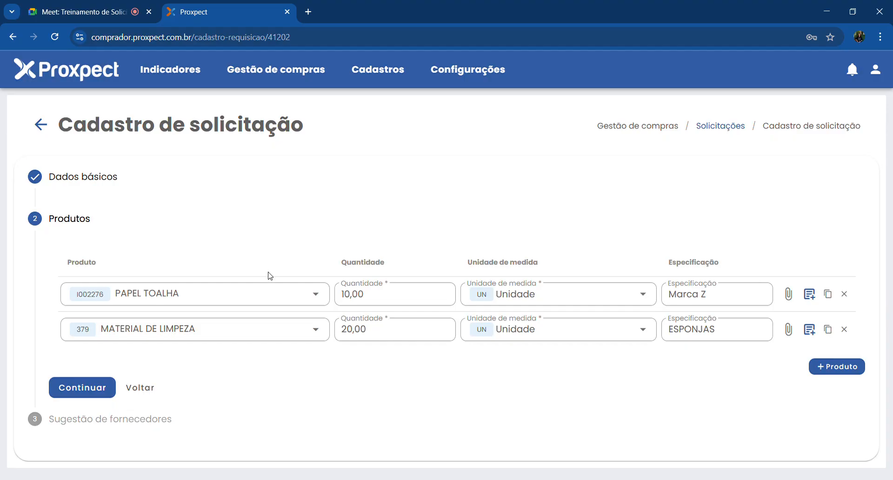
left_click(80, 390)
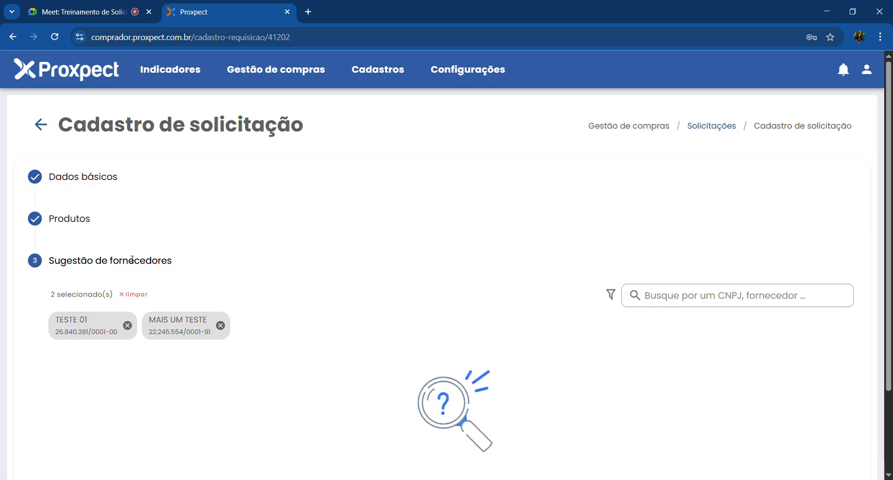
Send the completed purchase request and list all requests.
scroll(169, 237, "down", 3)
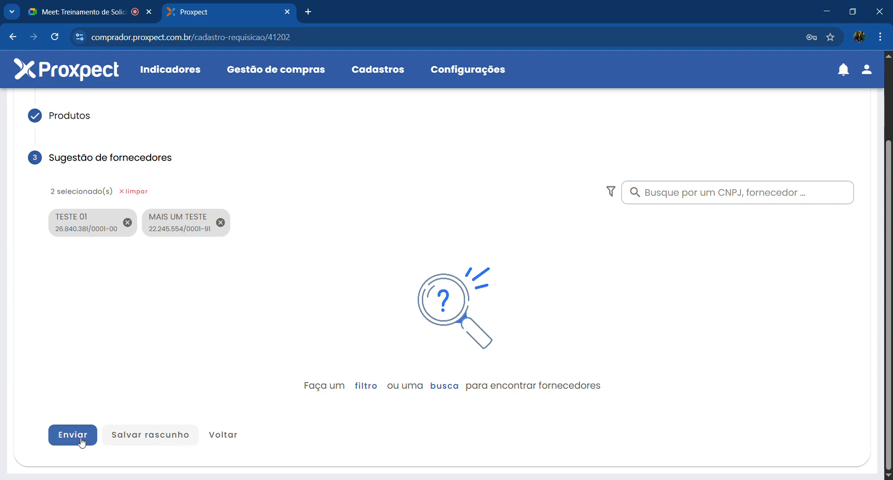
left_click(76, 444)
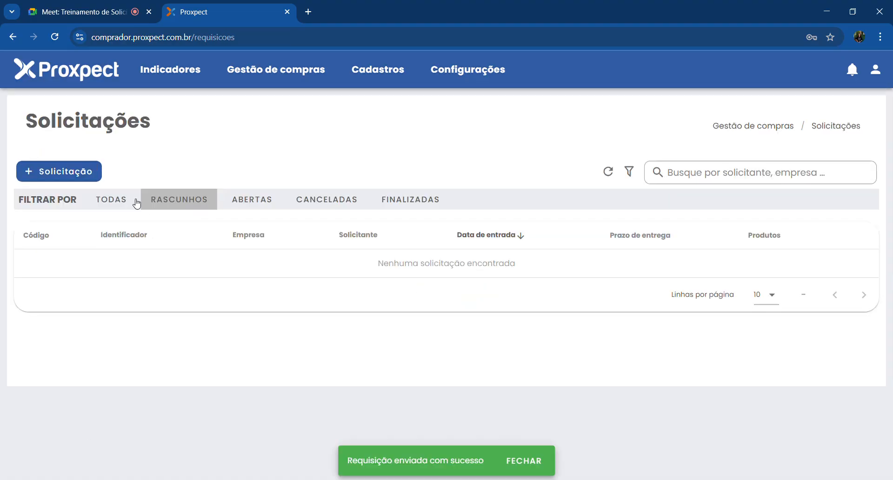
left_click(133, 201)
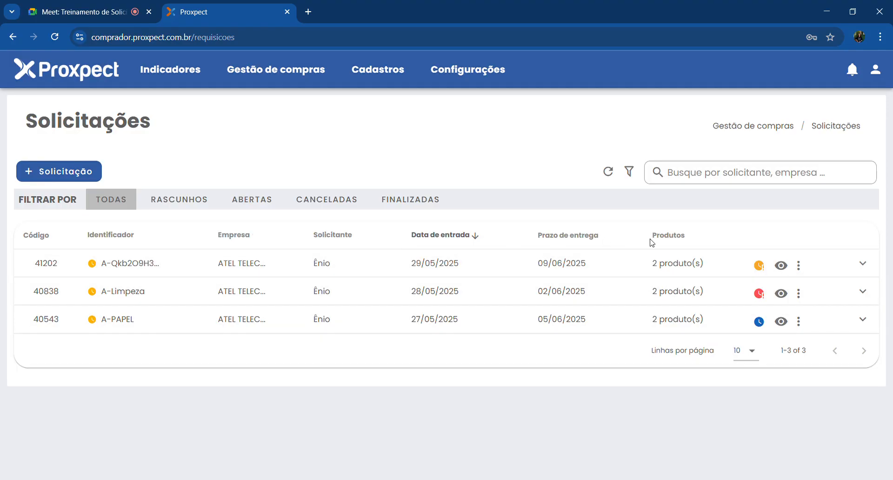
Open the newest request's details, review its basic data, products, suggested suppliers and links, and return to the request list.
left_click(781, 266)
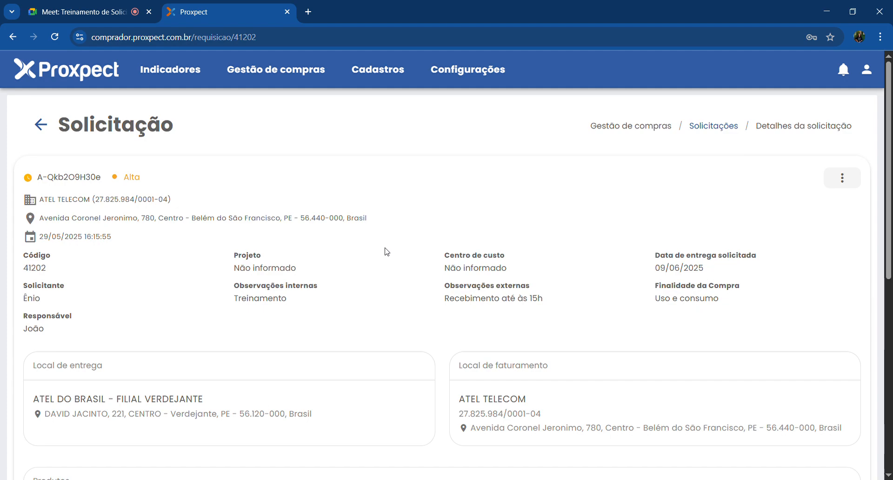
scroll(384, 251, "down", 8)
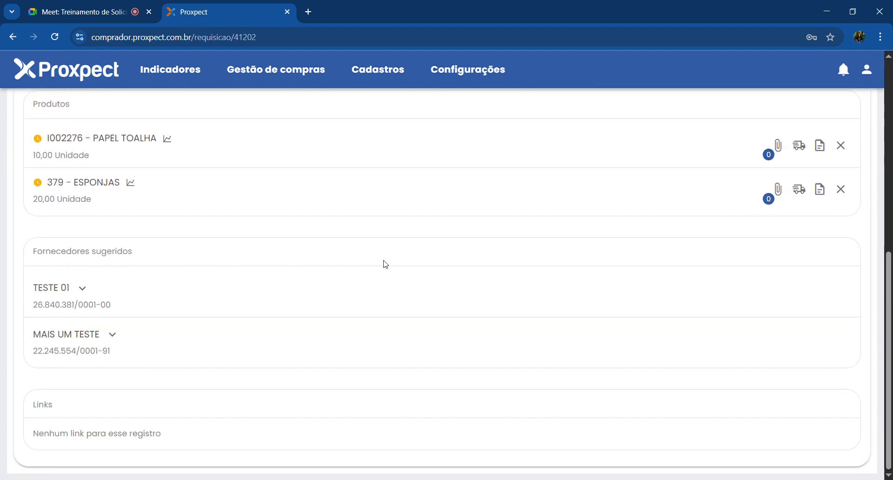
double_click(41, 411)
left_click(59, 411)
left_click_drag(60, 411, 170, 443)
left_click(176, 432)
double_click(39, 435)
left_click(98, 442)
left_click_drag(54, 435, 85, 437)
left_click(90, 452)
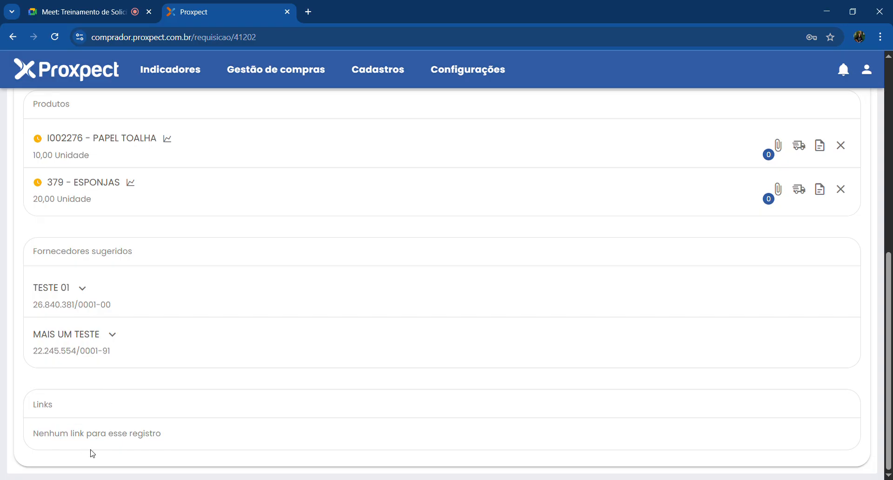
left_click_drag(32, 412, 57, 411)
left_click(62, 412)
scroll(203, 291, "up", 8)
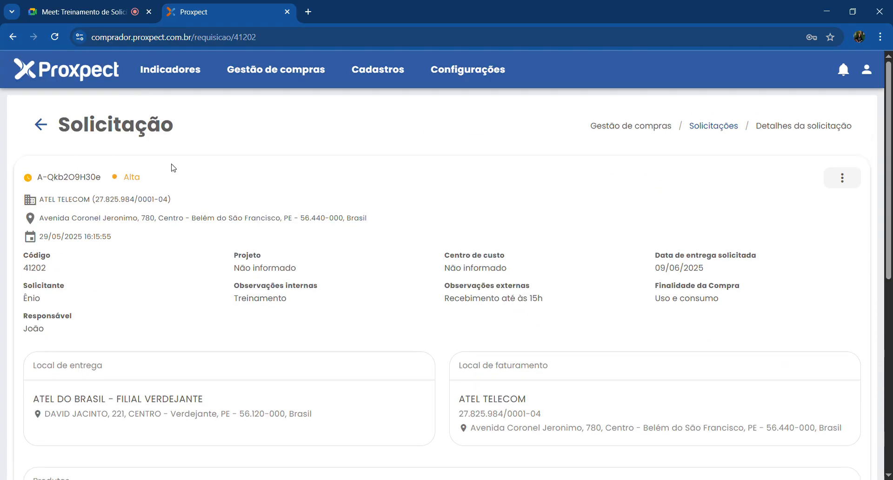
left_click(40, 125)
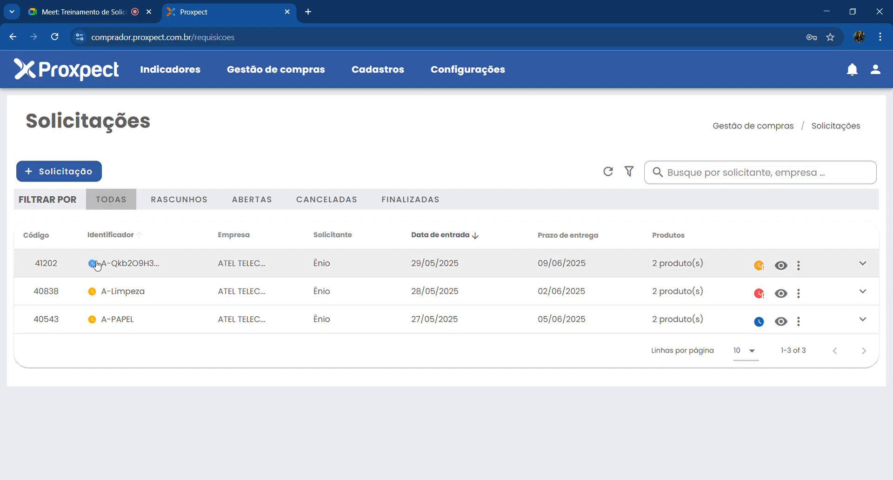
Examine the status indicators, code and identifier of the listed requests.
mouse_move(97, 271)
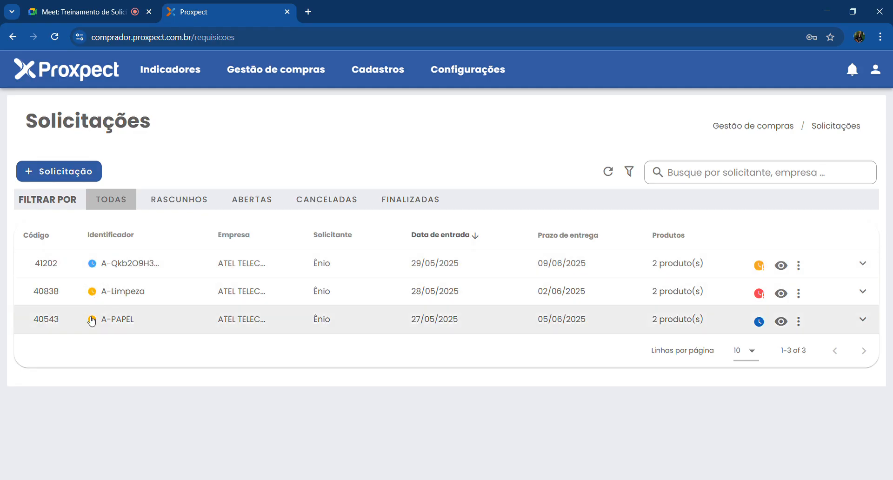
mouse_move(91, 321)
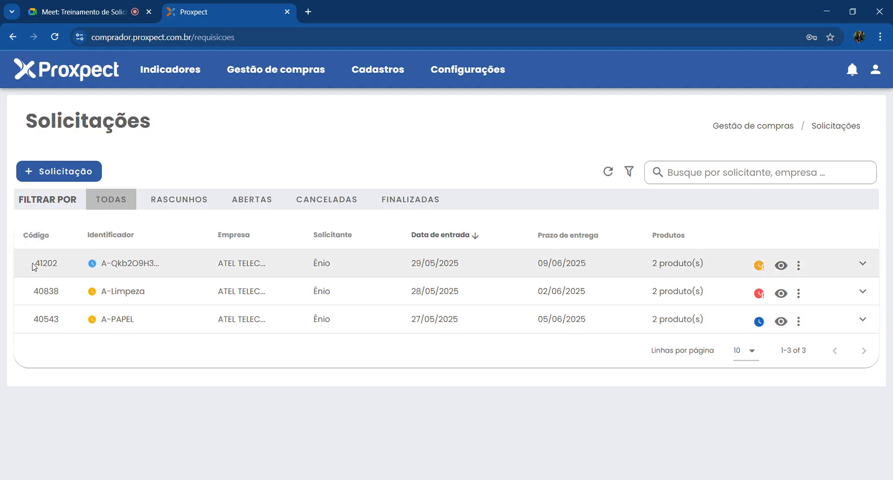
left_click_drag(34, 264, 64, 268)
left_click(64, 268)
left_click_drag(32, 266, 74, 267)
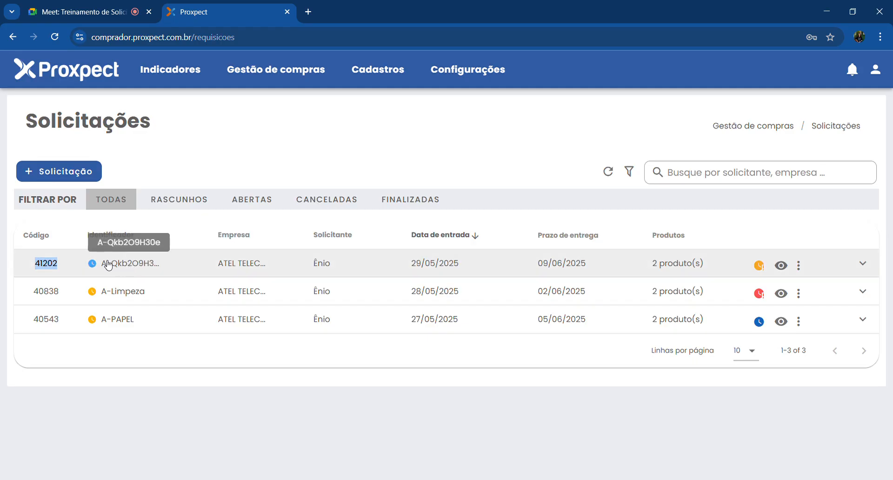
mouse_move(93, 265)
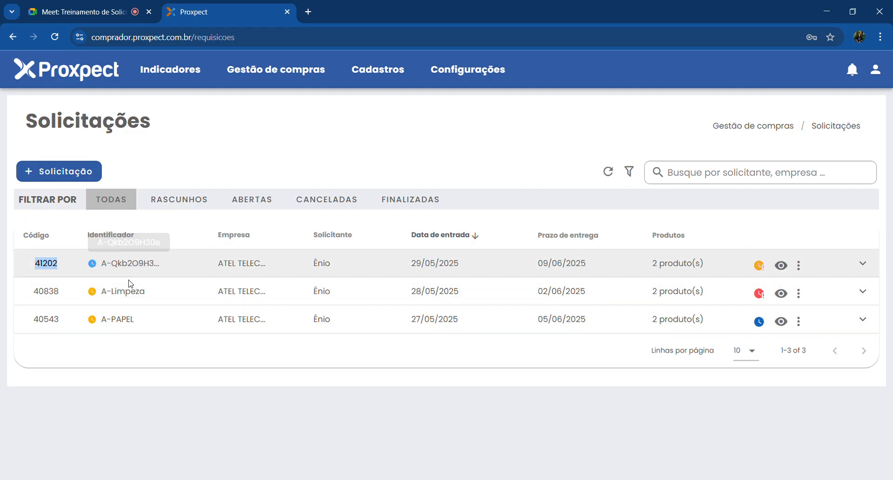
left_click(123, 353)
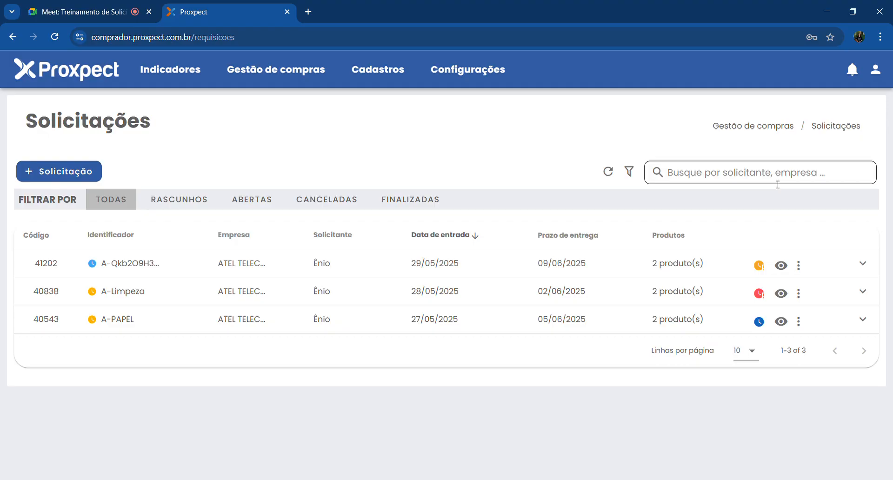
Search the requests for PAPEL, and clear the search.
left_click(777, 184)
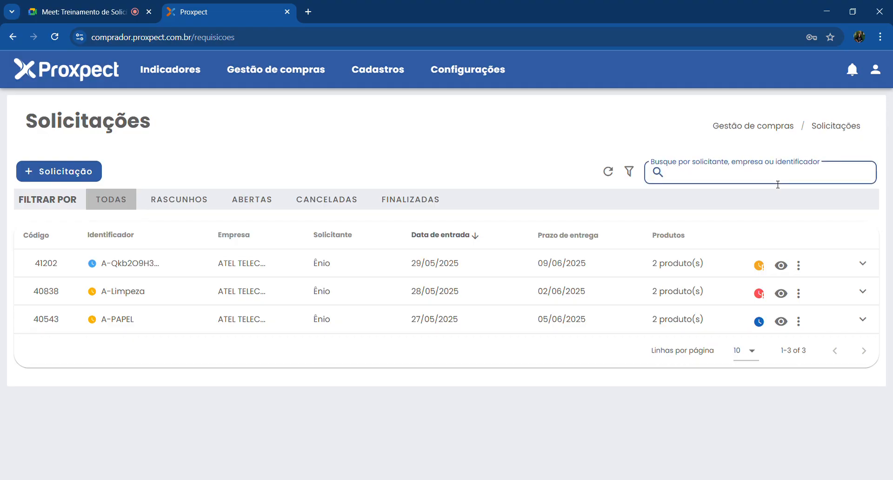
type("PAPEL")
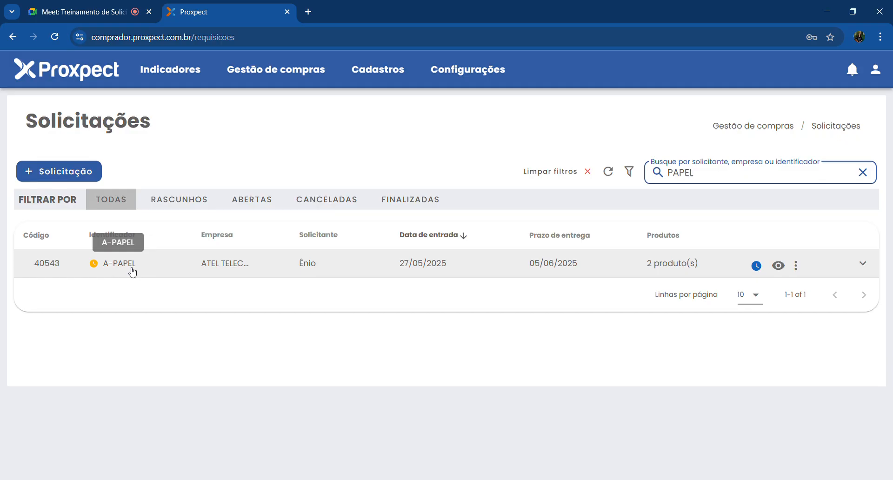
left_click(864, 172)
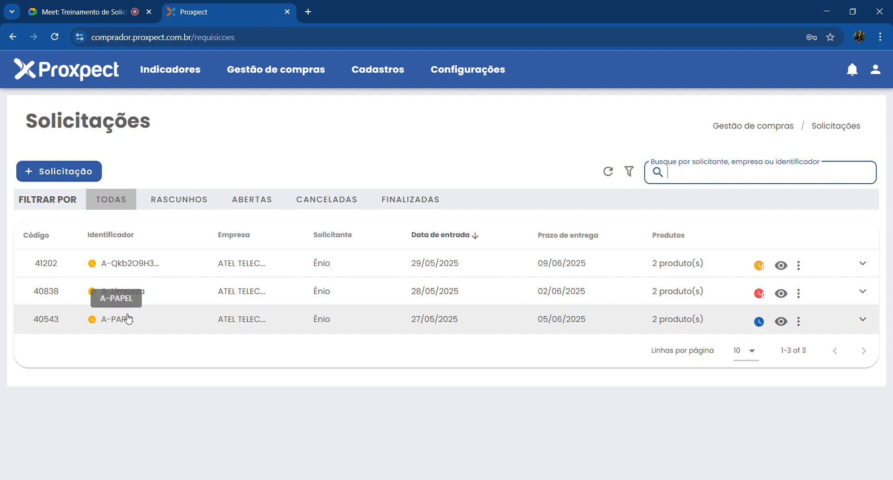
Change the newest request's identifier to Material, keeping the A- prefix, and save it.
left_click(129, 264)
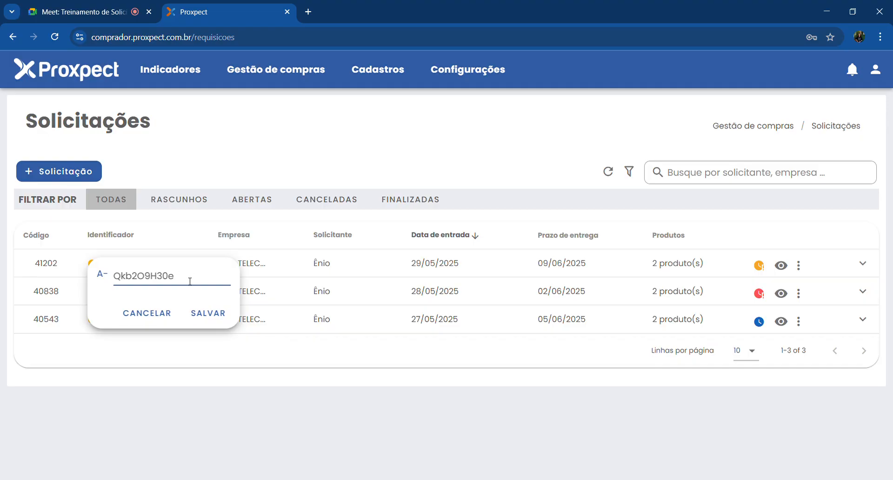
left_click_drag(190, 281, 113, 285)
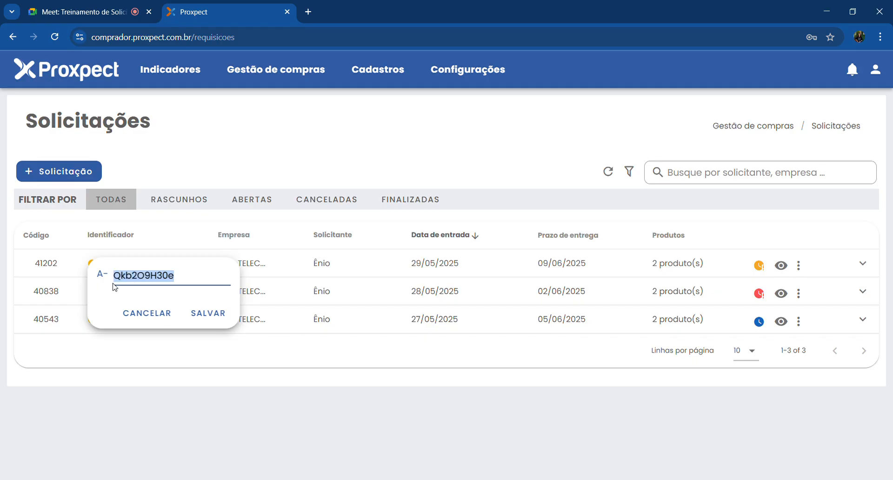
key("BackSpace")
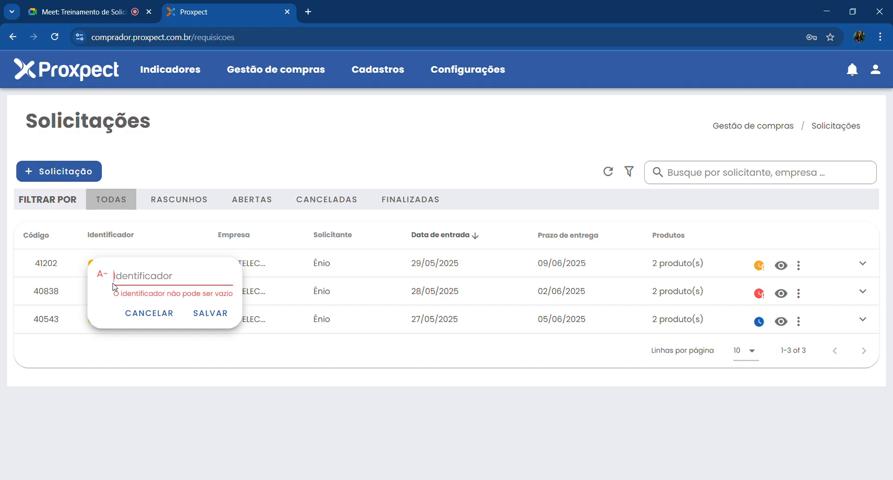
type("mate")
key("BackSpace")
key("BackSpace")
key("BackSpace")
key("BackSpace")
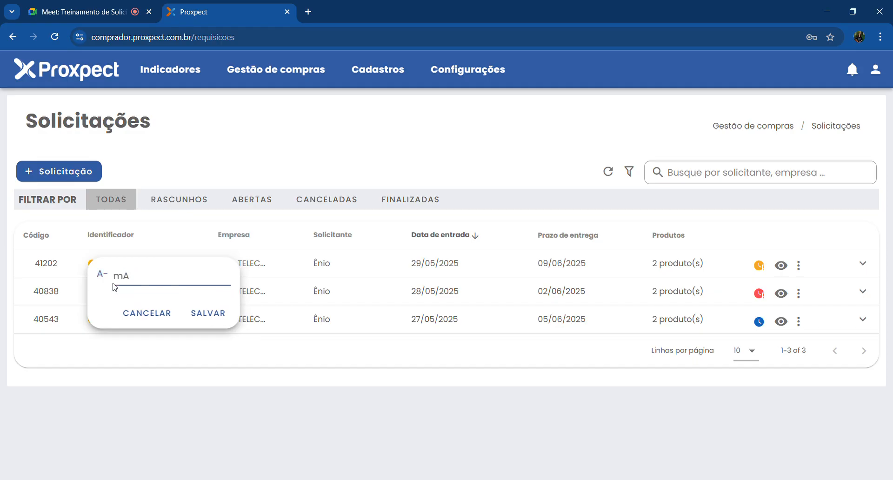
type("Material")
key("Return")
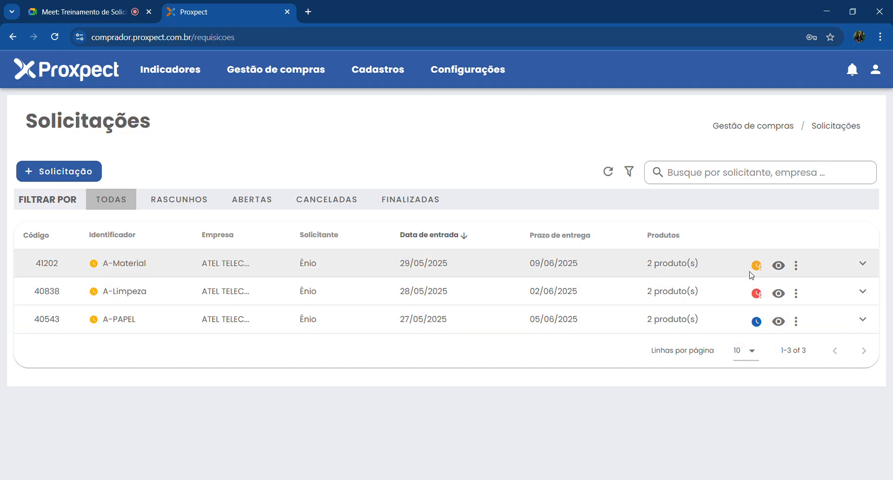
Check the urgency indicators of the A-Material, A-PAPEL and A-Limpeza requests.
mouse_move(756, 270)
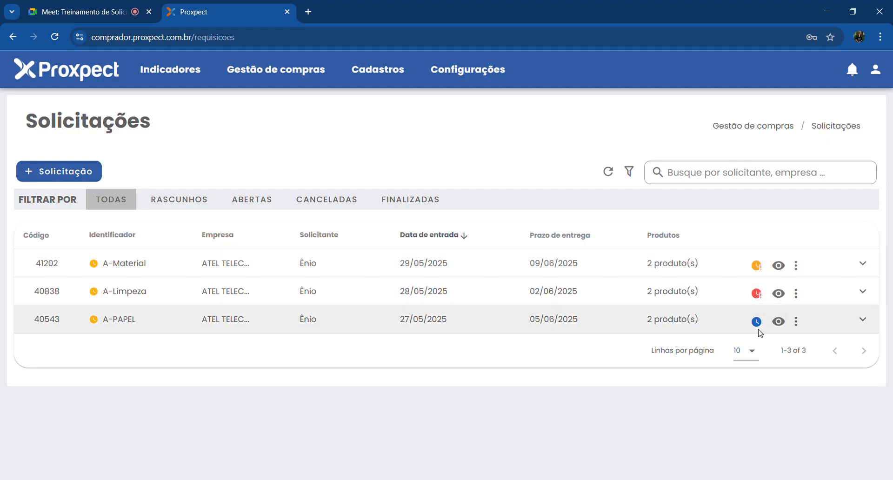
mouse_move(760, 328)
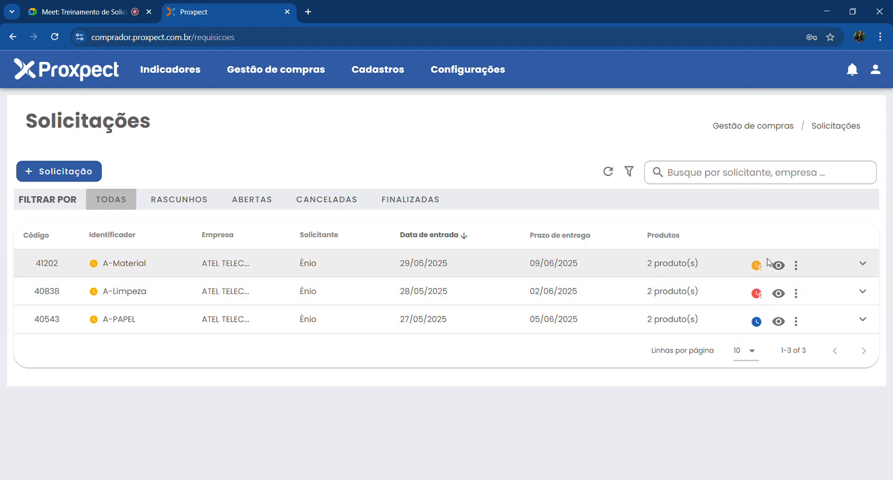
mouse_move(758, 300)
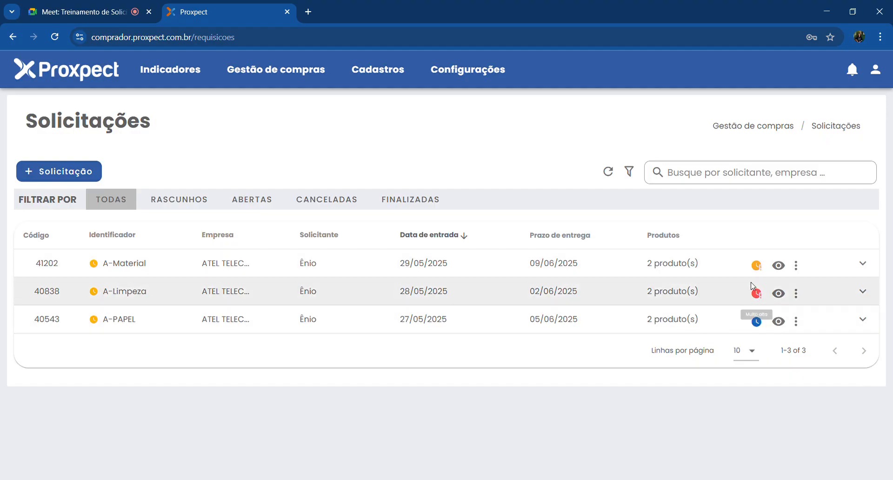
Look through the A-Material request's full details and return to the request list.
left_click(780, 269)
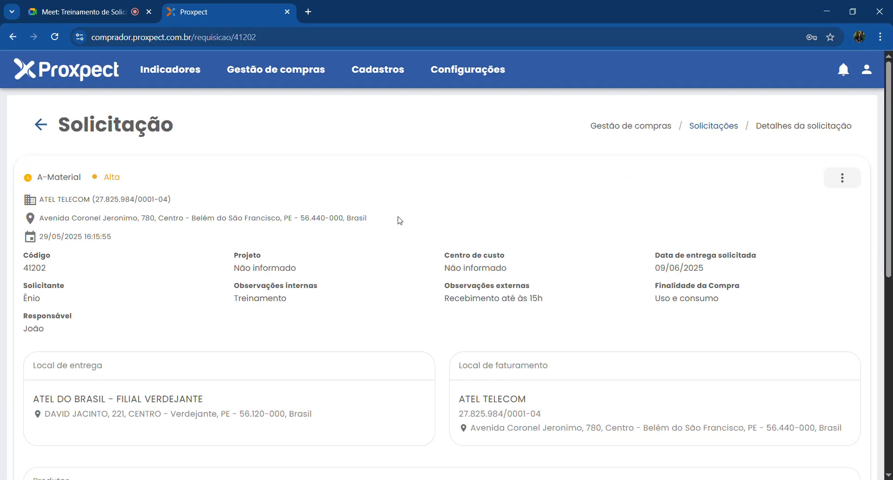
scroll(400, 216, "down", 8)
scroll(403, 213, "up", 10)
left_click(40, 124)
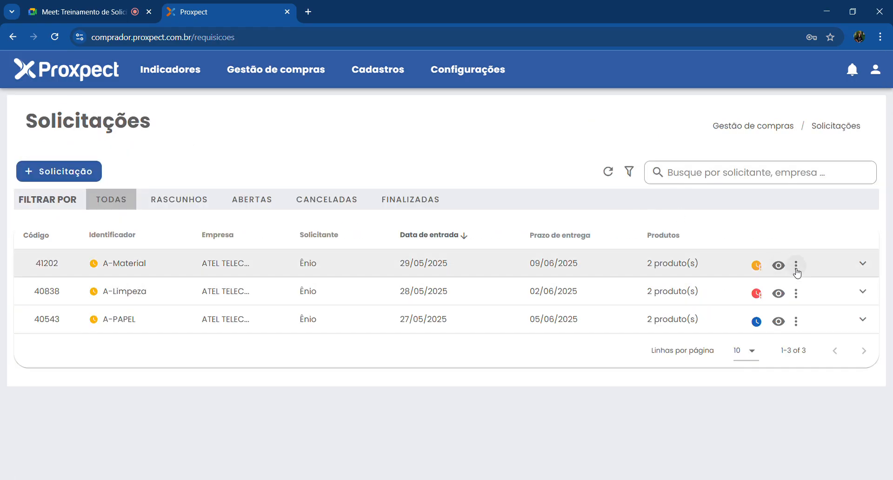
Check the actions available for the A-Material request and try copying the A-PAPEL request, leaving the form without saving a draft.
left_click(796, 265)
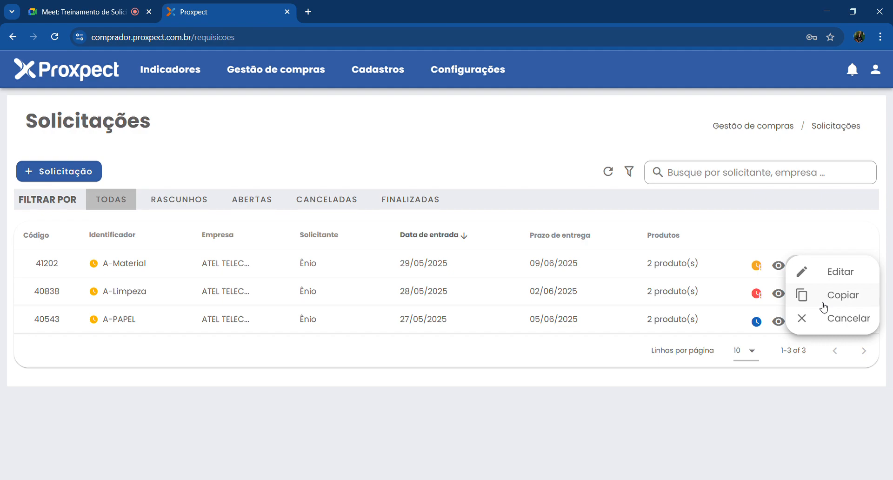
left_click(732, 414)
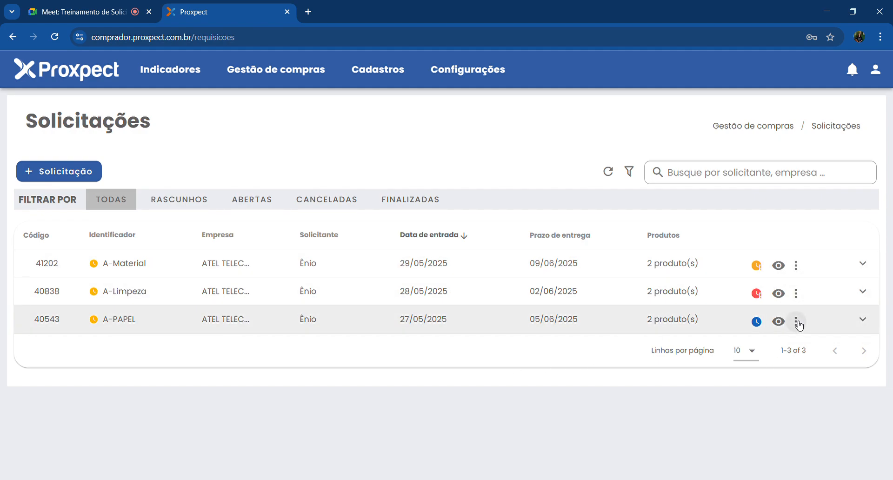
left_click(796, 321)
left_click(818, 349)
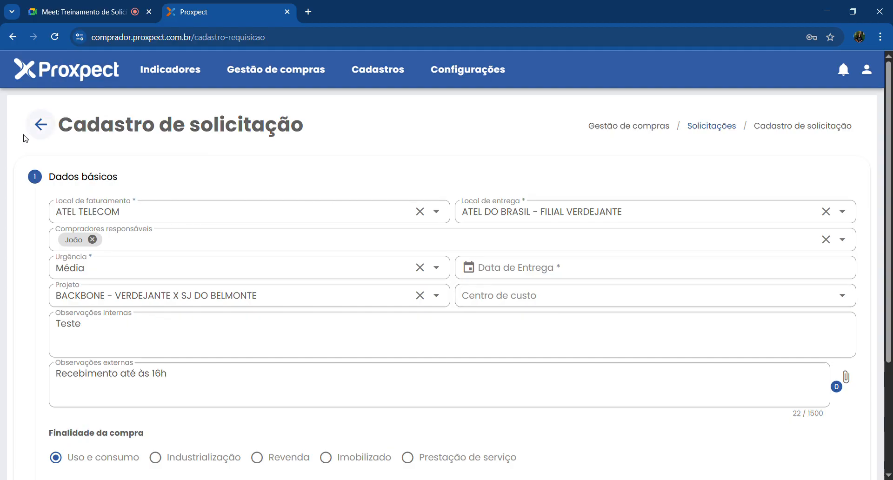
left_click(41, 124)
left_click(509, 311)
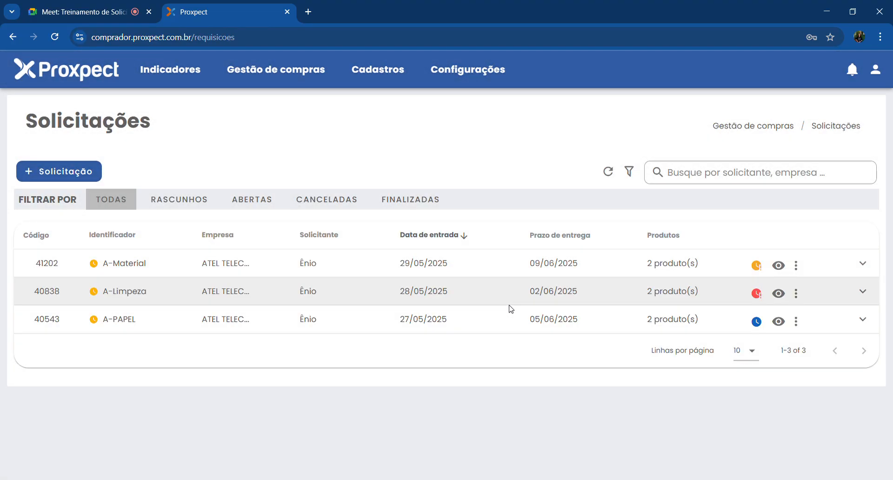
left_click(795, 264)
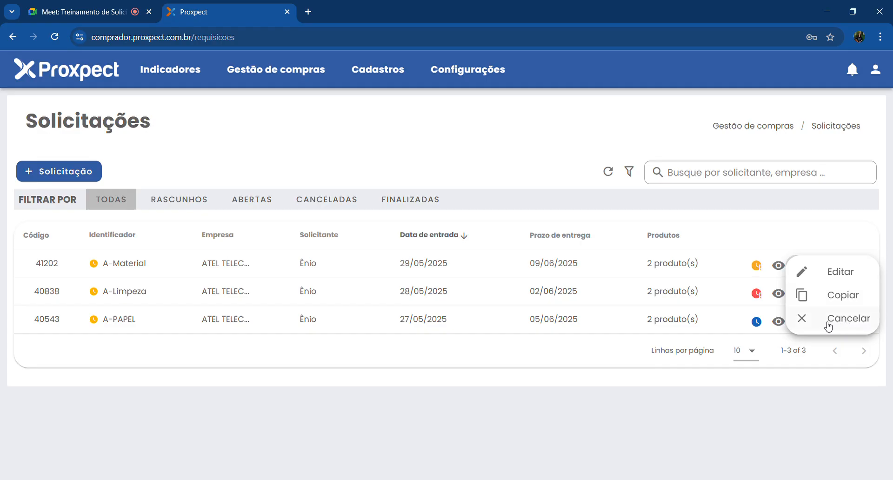
left_click(489, 169)
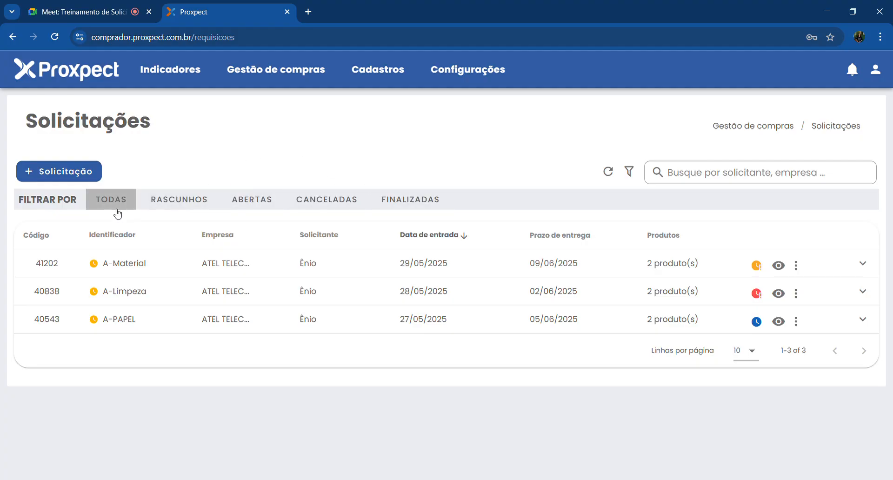
Filter the list by drafts, open, cancelled and finalized requests in turn, and show all requests again.
left_click(168, 199)
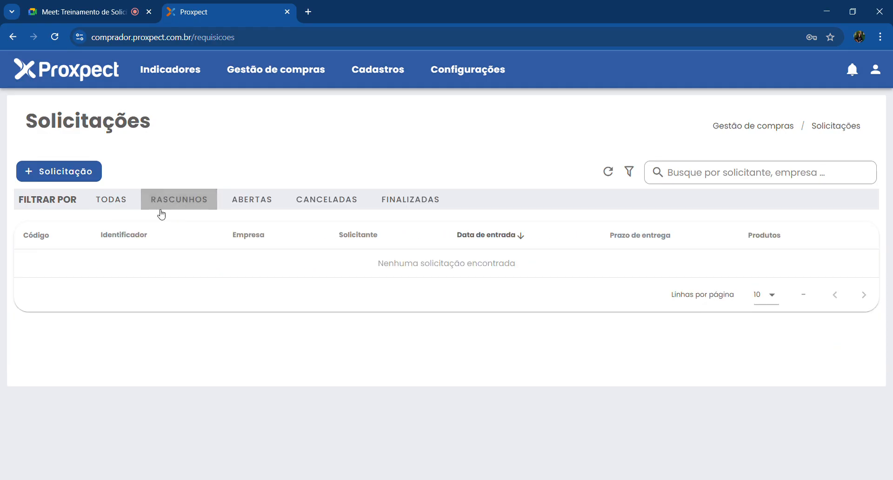
left_click(251, 199)
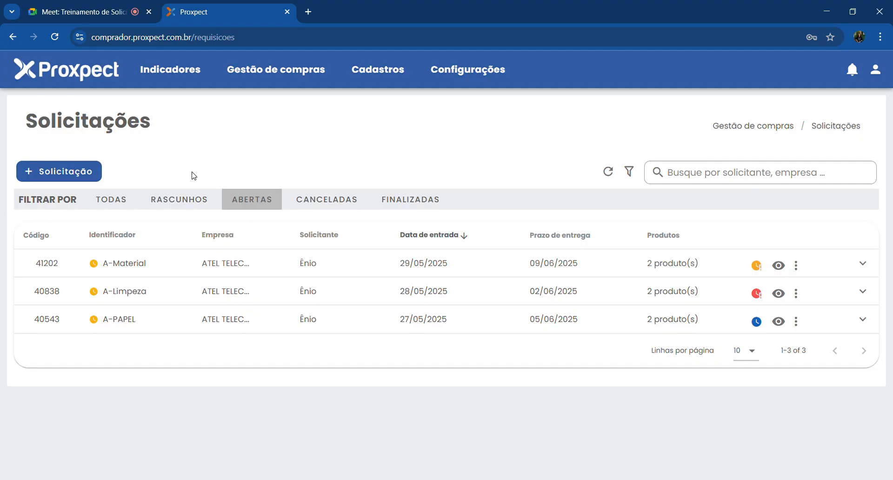
left_click(307, 203)
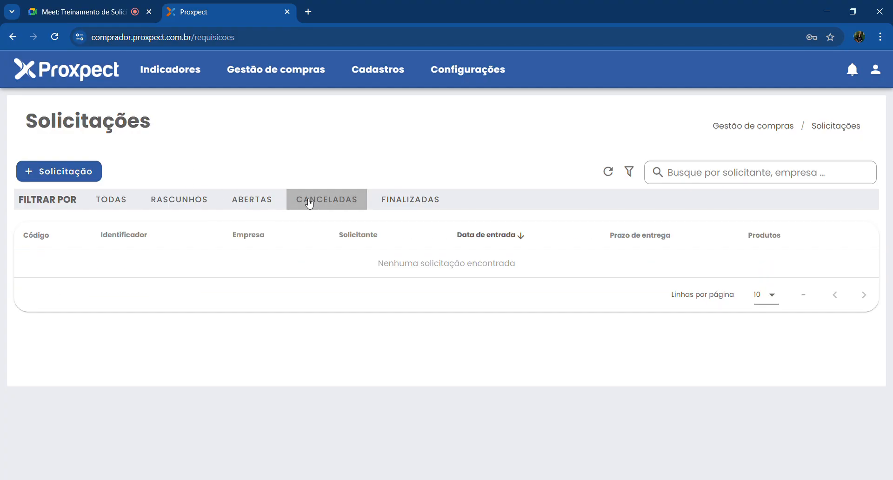
left_click(392, 204)
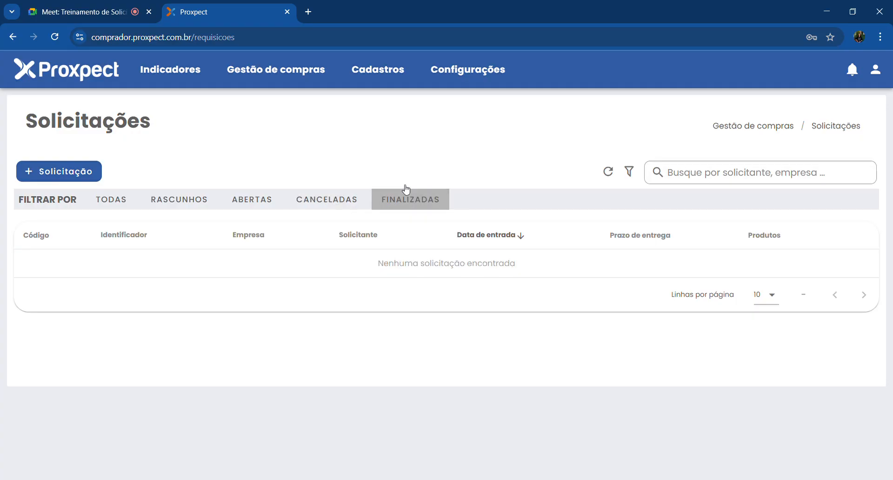
left_click(118, 205)
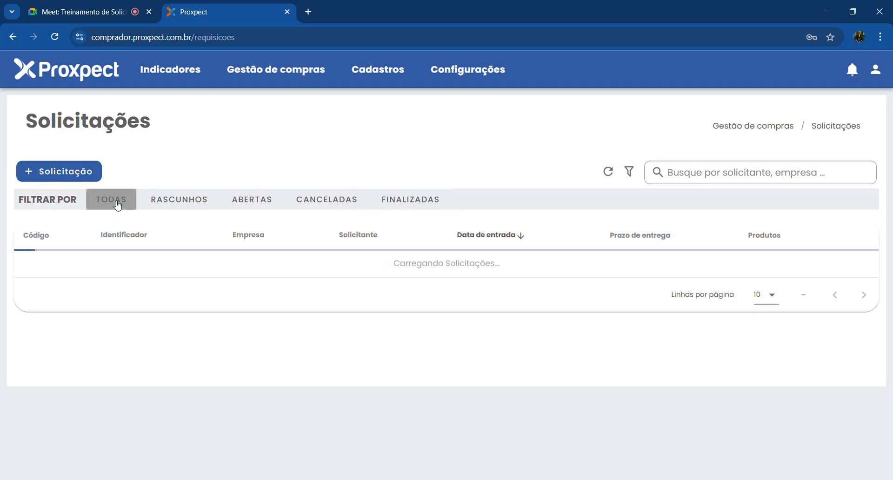
Examine the request list's advanced filter fields and the search field for requester, company or identifier, without applying any filter.
left_click(631, 172)
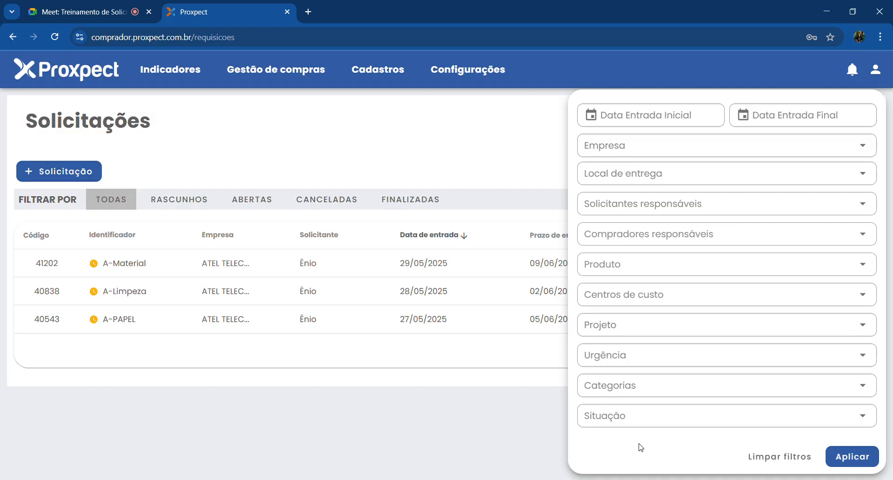
left_click(494, 166)
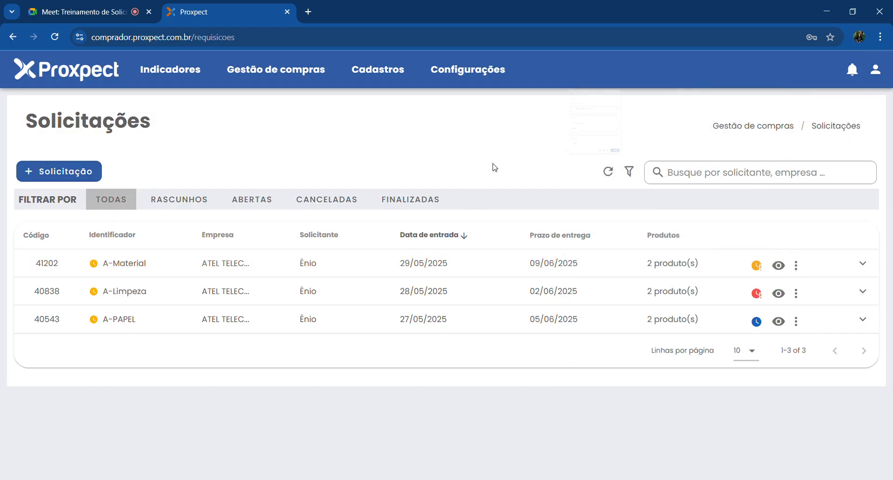
left_click(630, 172)
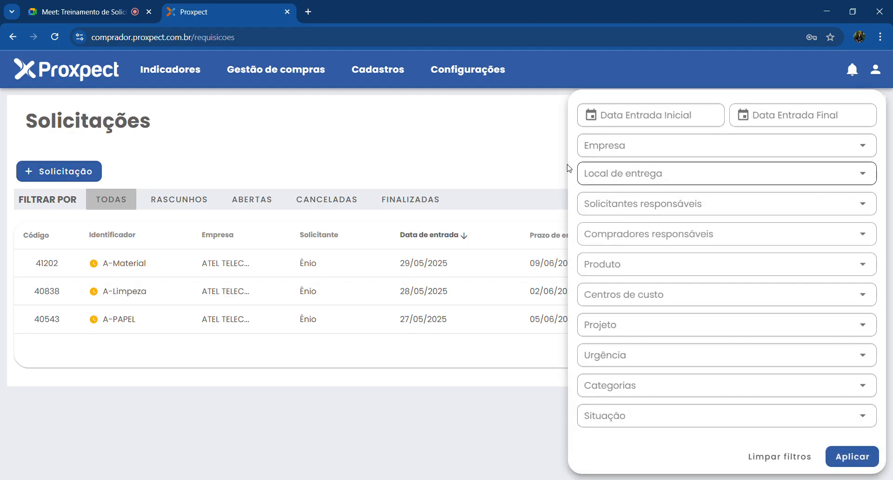
left_click(406, 175)
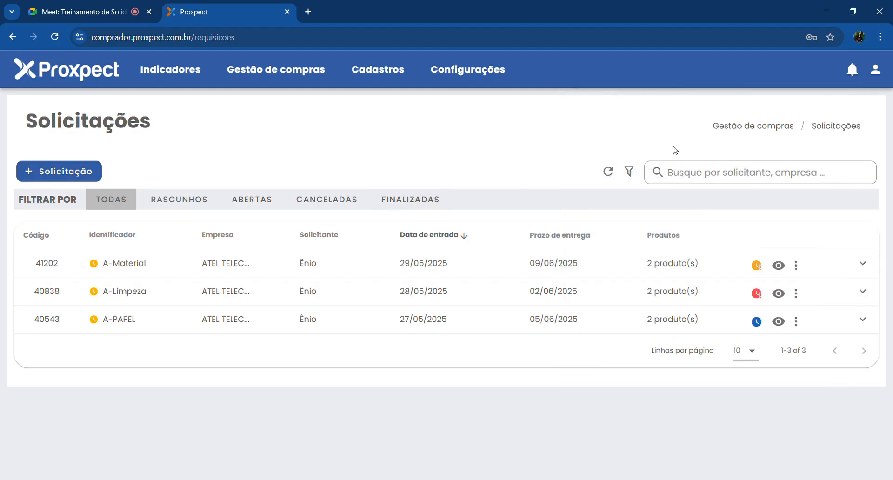
left_click(630, 172)
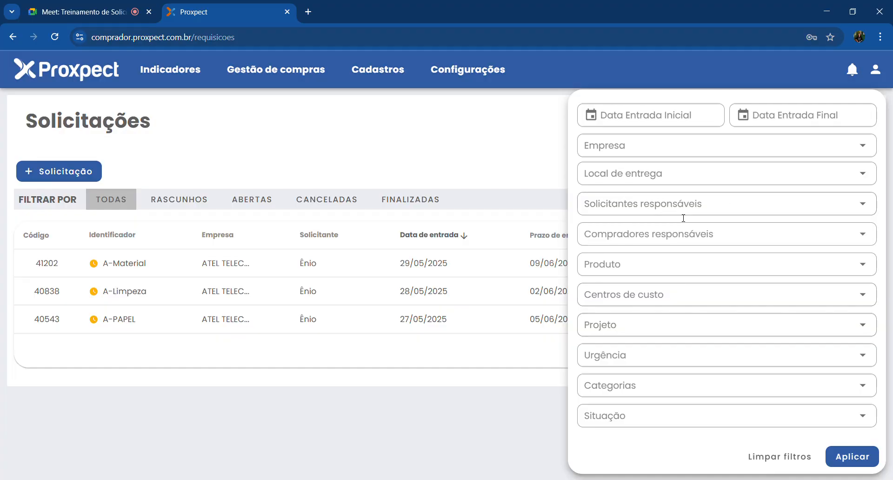
left_click(535, 177)
left_click(686, 168)
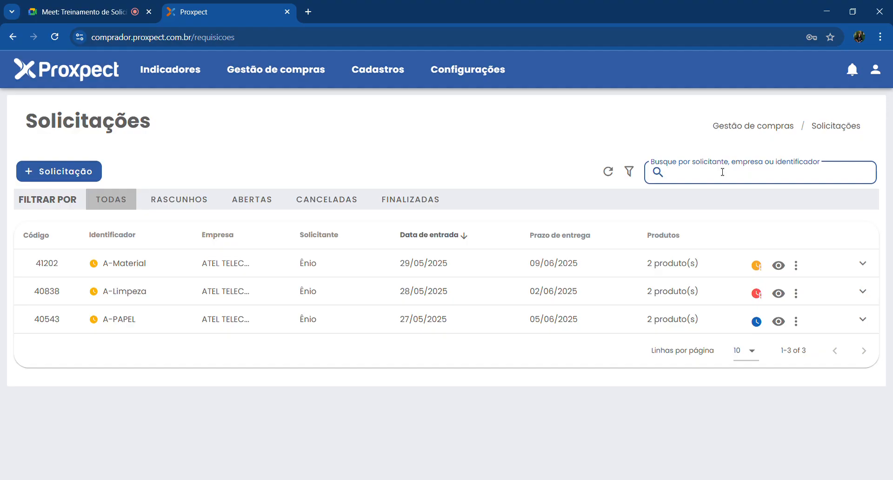
left_click(506, 116)
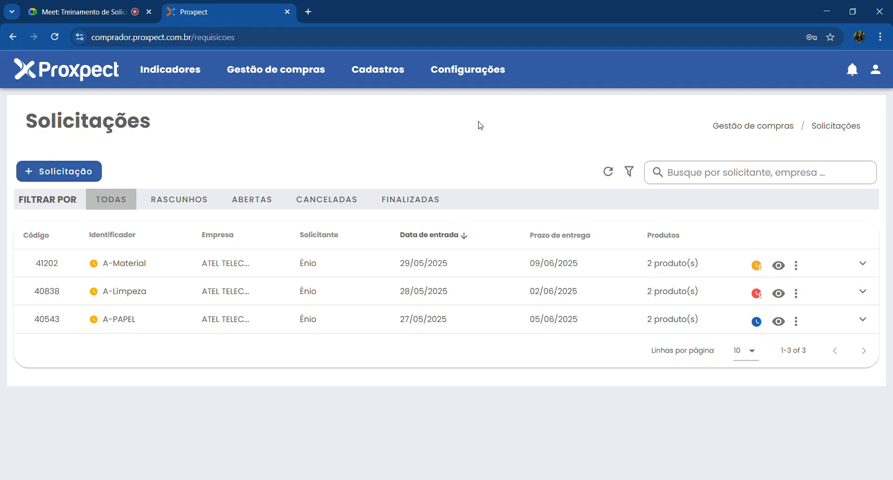
Switch to the Google Meet call, stop presenting the screen and turn on the camera, dismissing the raised-hand notification.
left_click(124, 6)
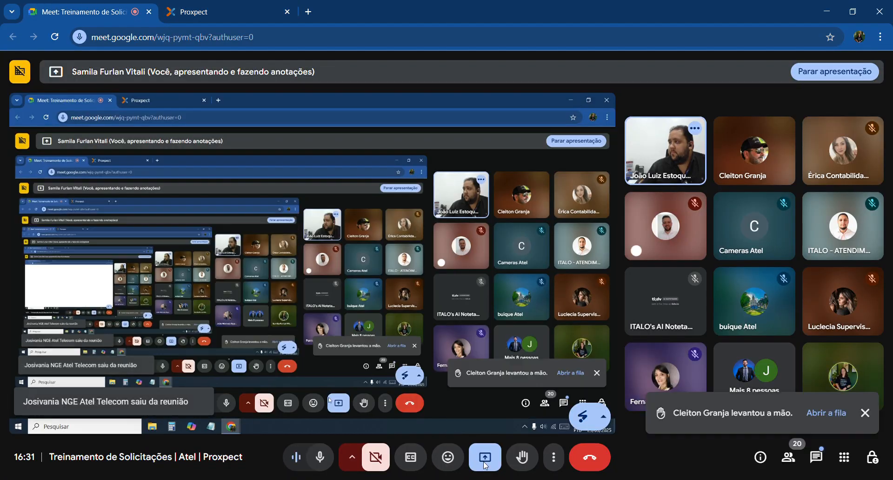
left_click(484, 463)
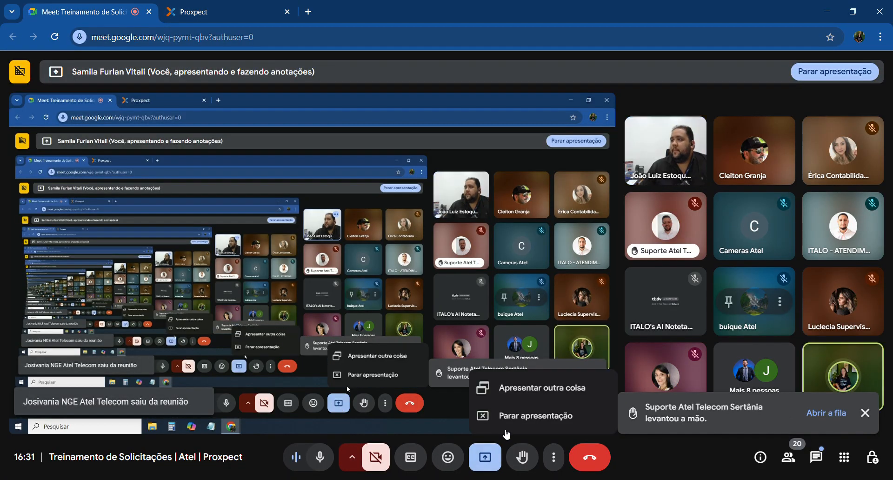
left_click(509, 416)
left_click(378, 458)
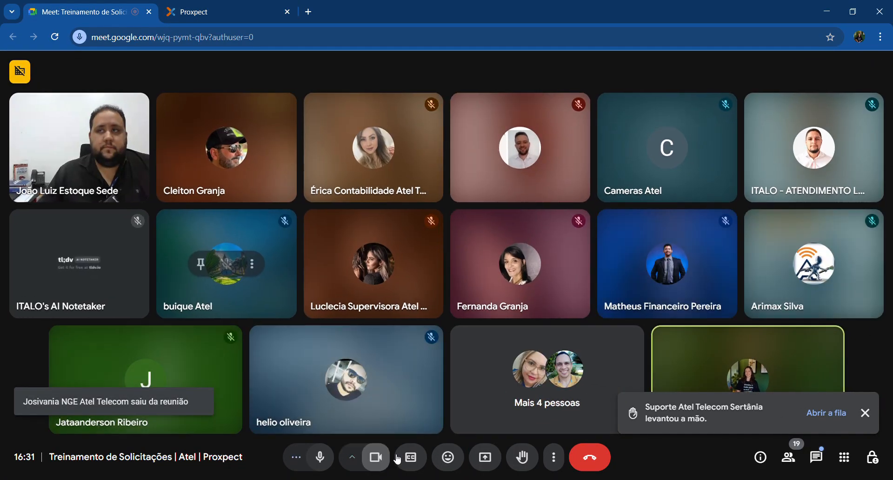
left_click(865, 413)
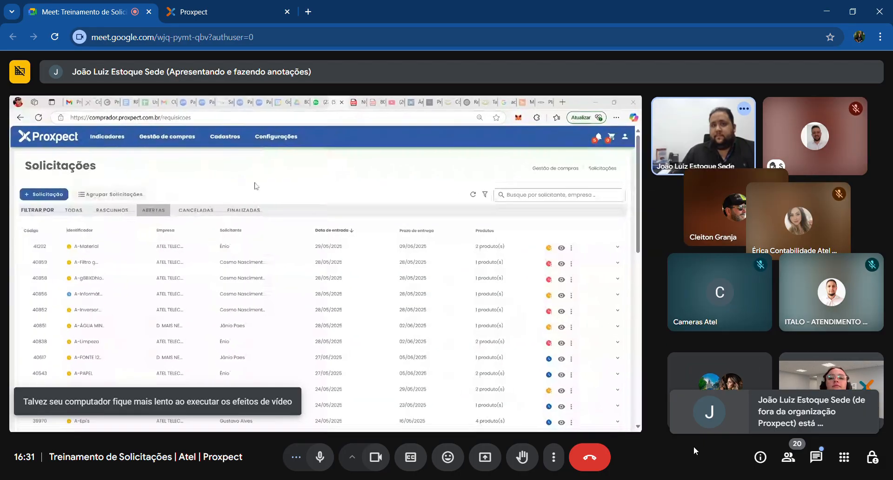
Mute the microphone in the call, unmuting it only briefly to speak, and dismiss the raised-hand notification.
left_click(320, 457)
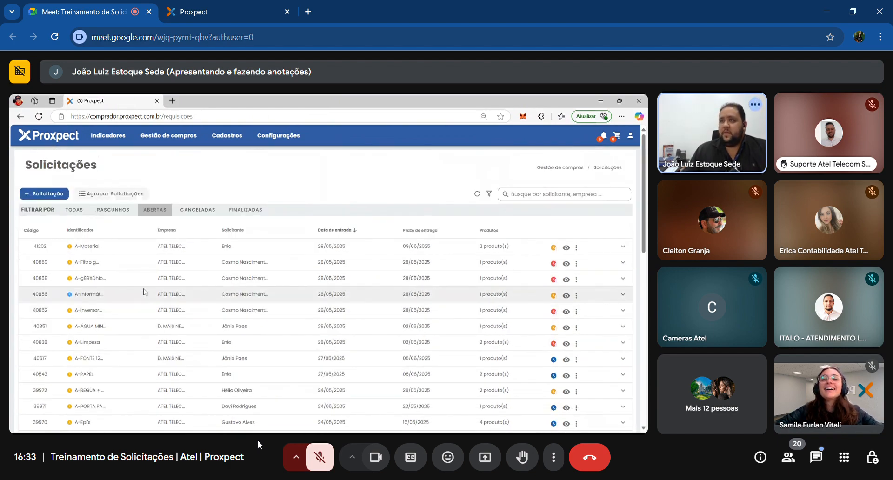
left_click(319, 457)
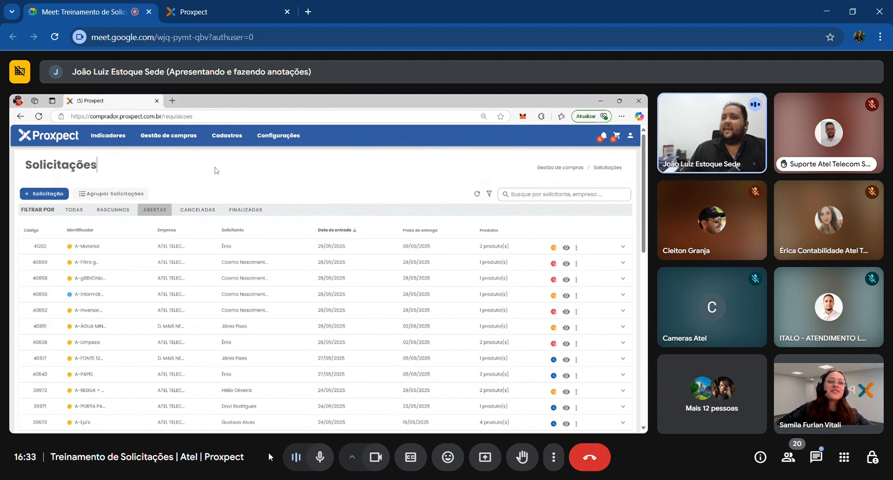
left_click(324, 458)
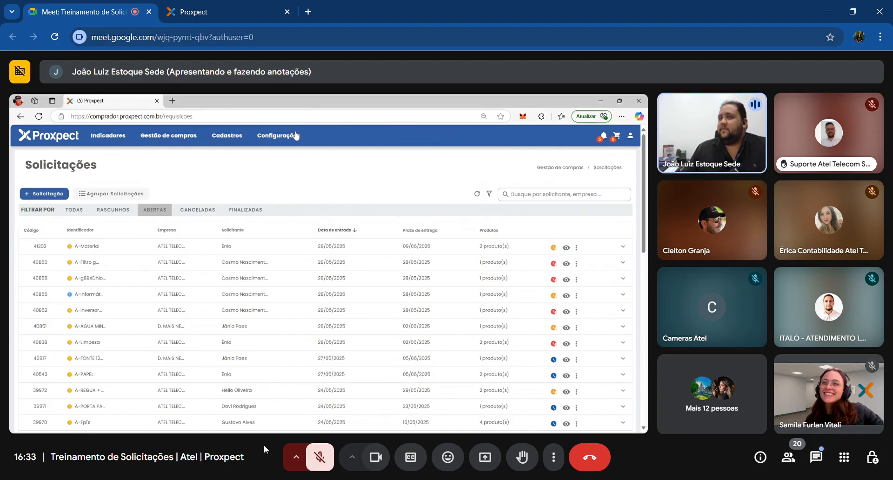
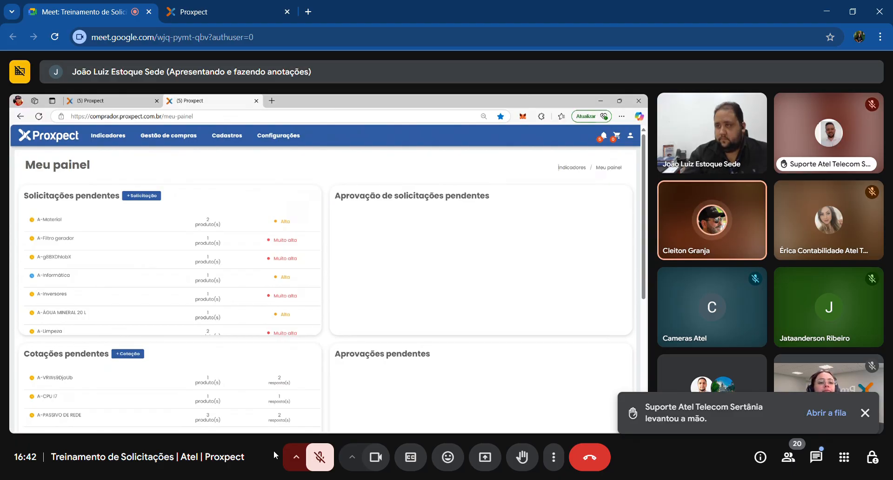
left_click(865, 412)
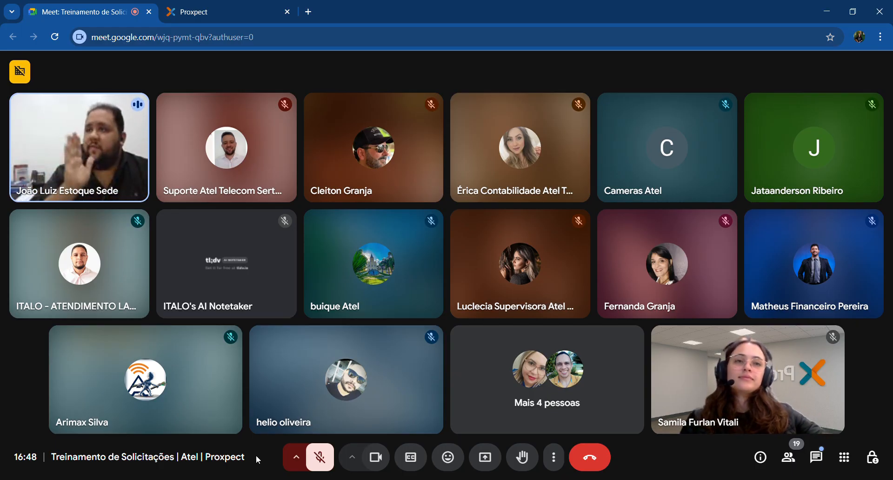
Unmute the microphone to speak, mute it while dismissing the new raised-hand notification, and unmute it again.
left_click(320, 457)
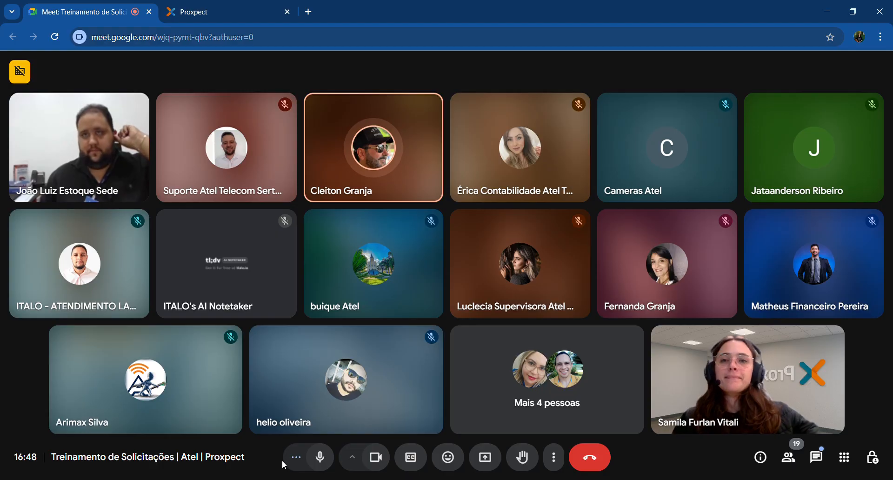
left_click(320, 458)
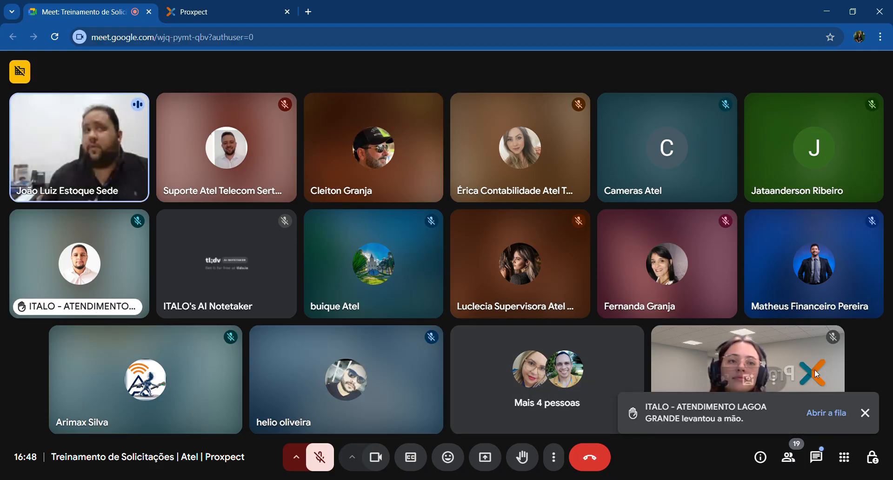
left_click(864, 413)
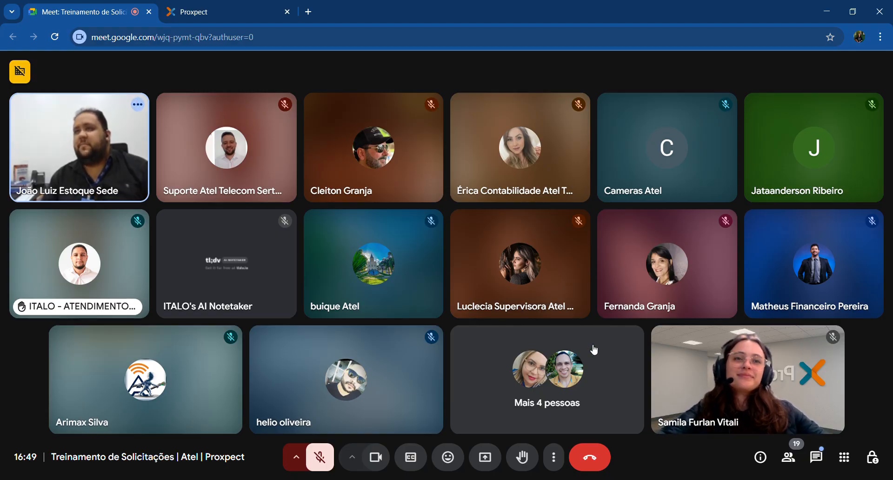
left_click(323, 464)
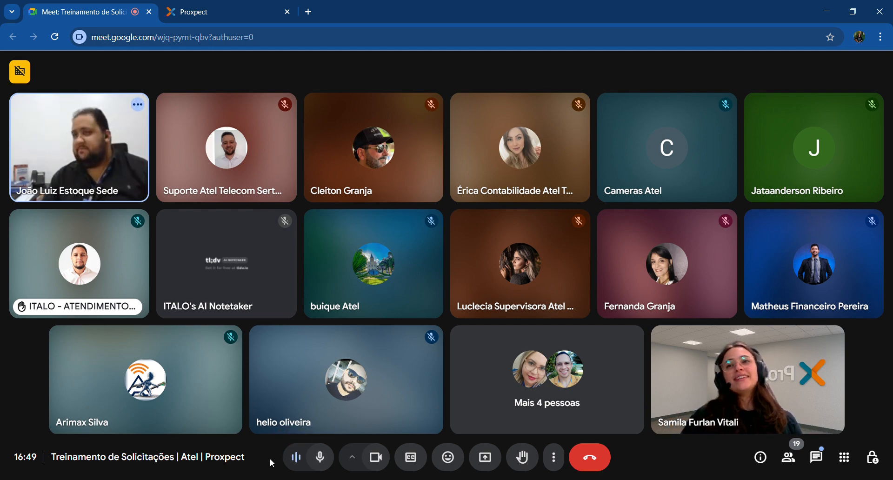